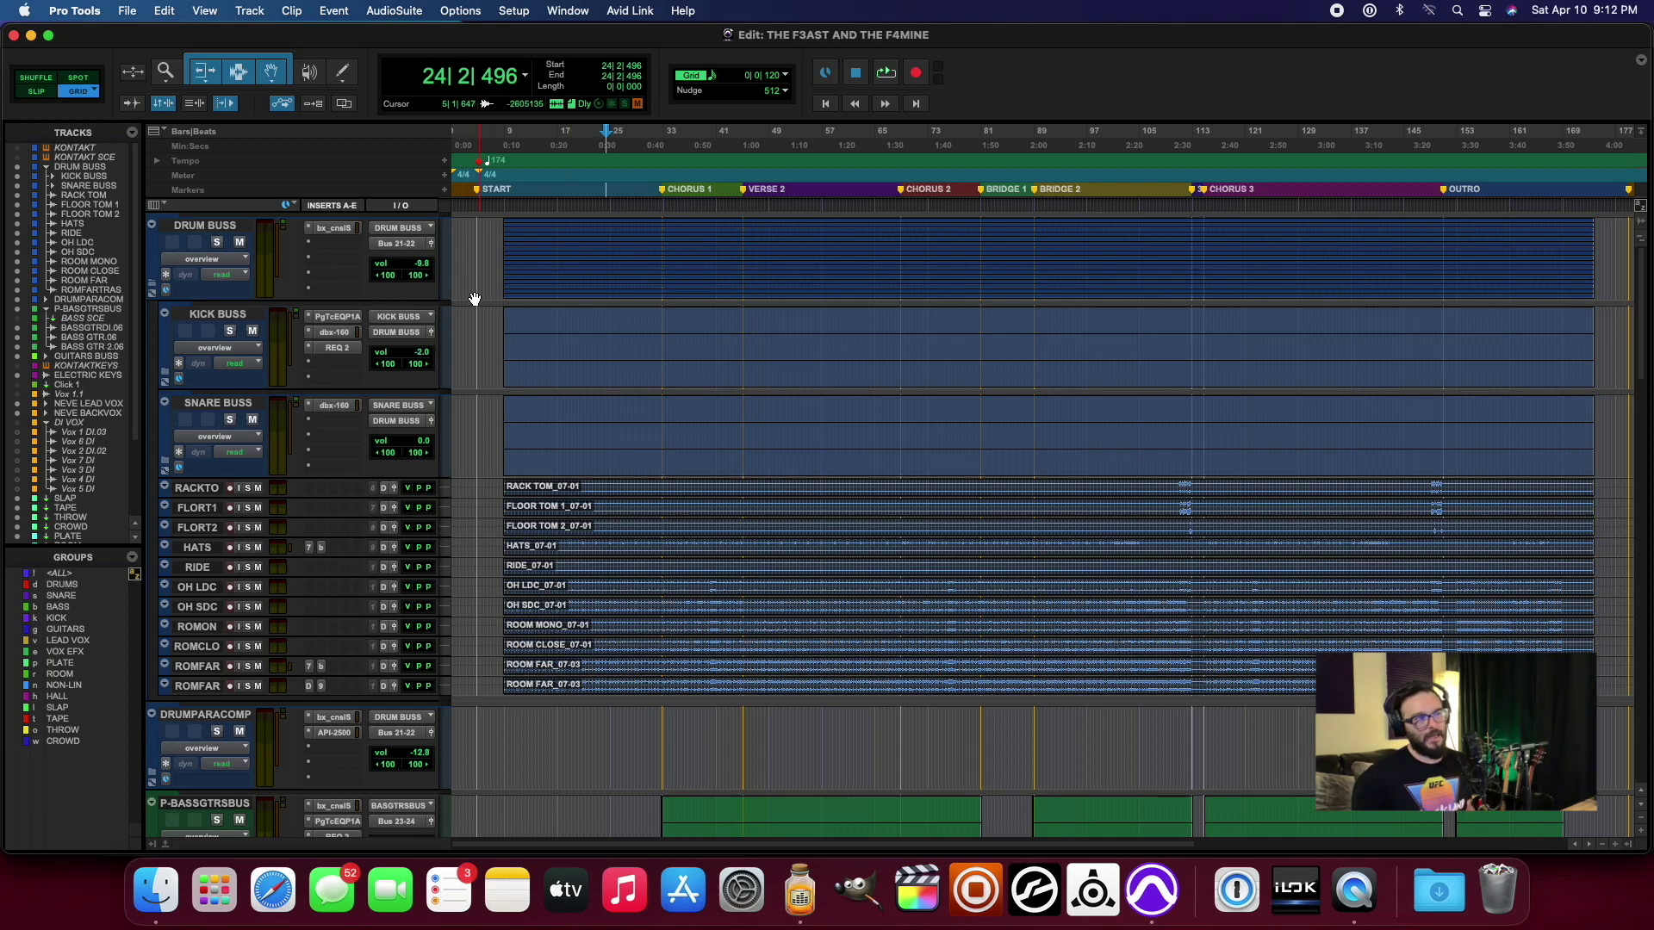
Step: Play a short passage of the session starting just before the CHORUS 1 marker
{"action": "left_click", "coordinate": [499, 227]}
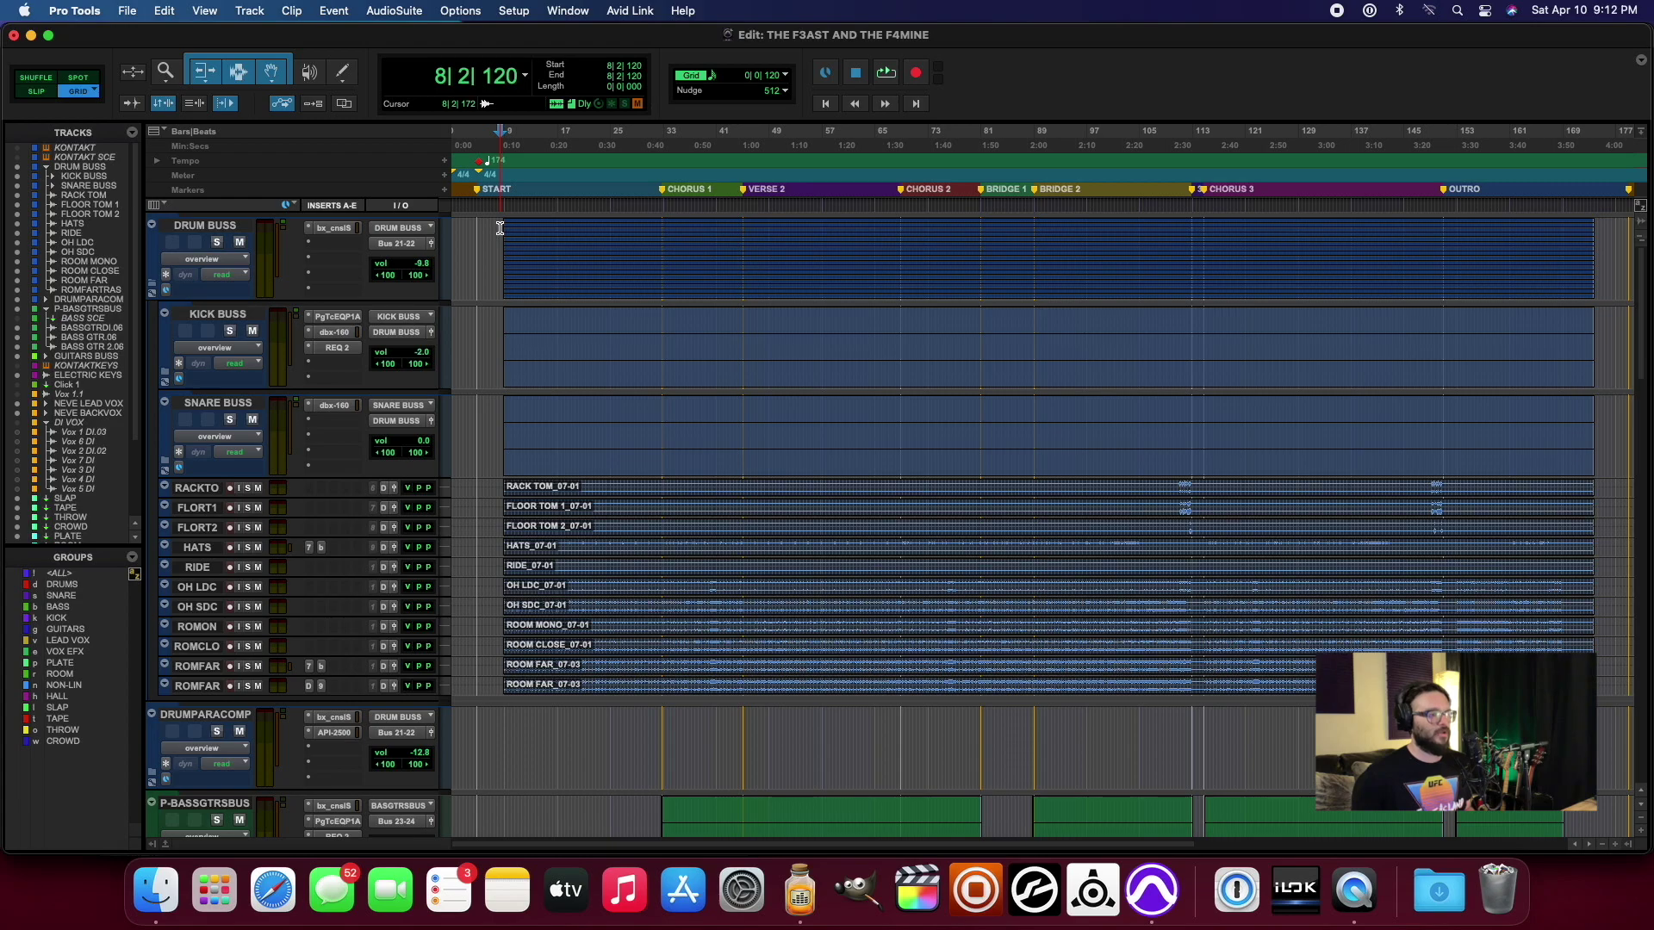
{"action": "left_click", "coordinate": [655, 190]}
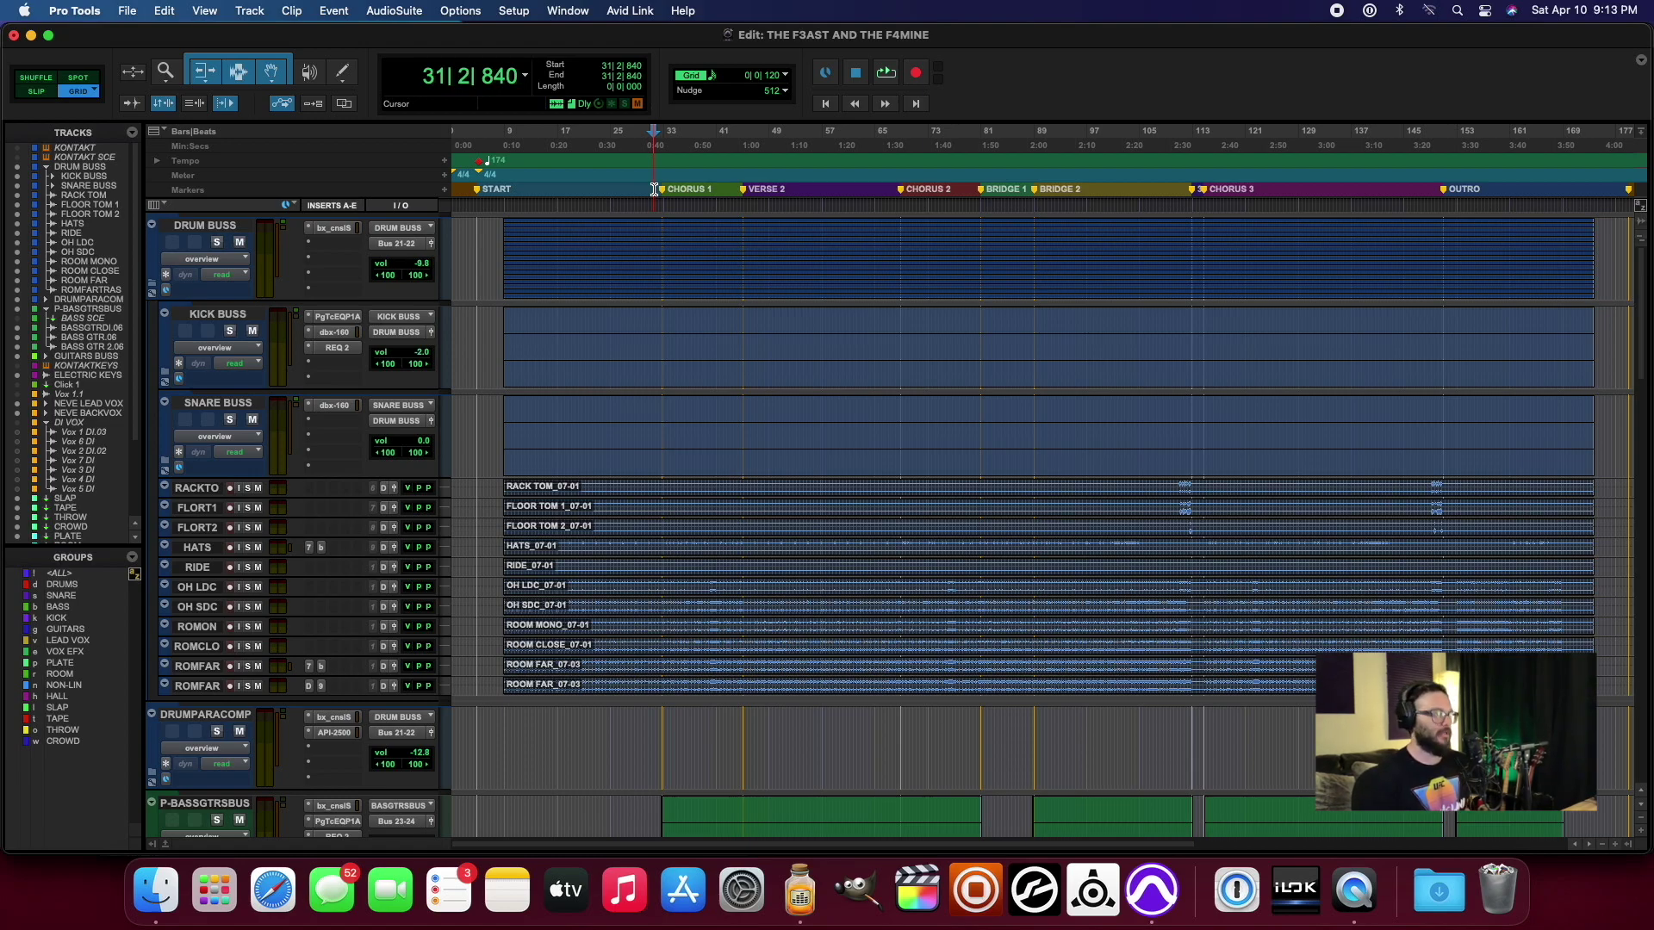
{"action": "key", "text": "space"}
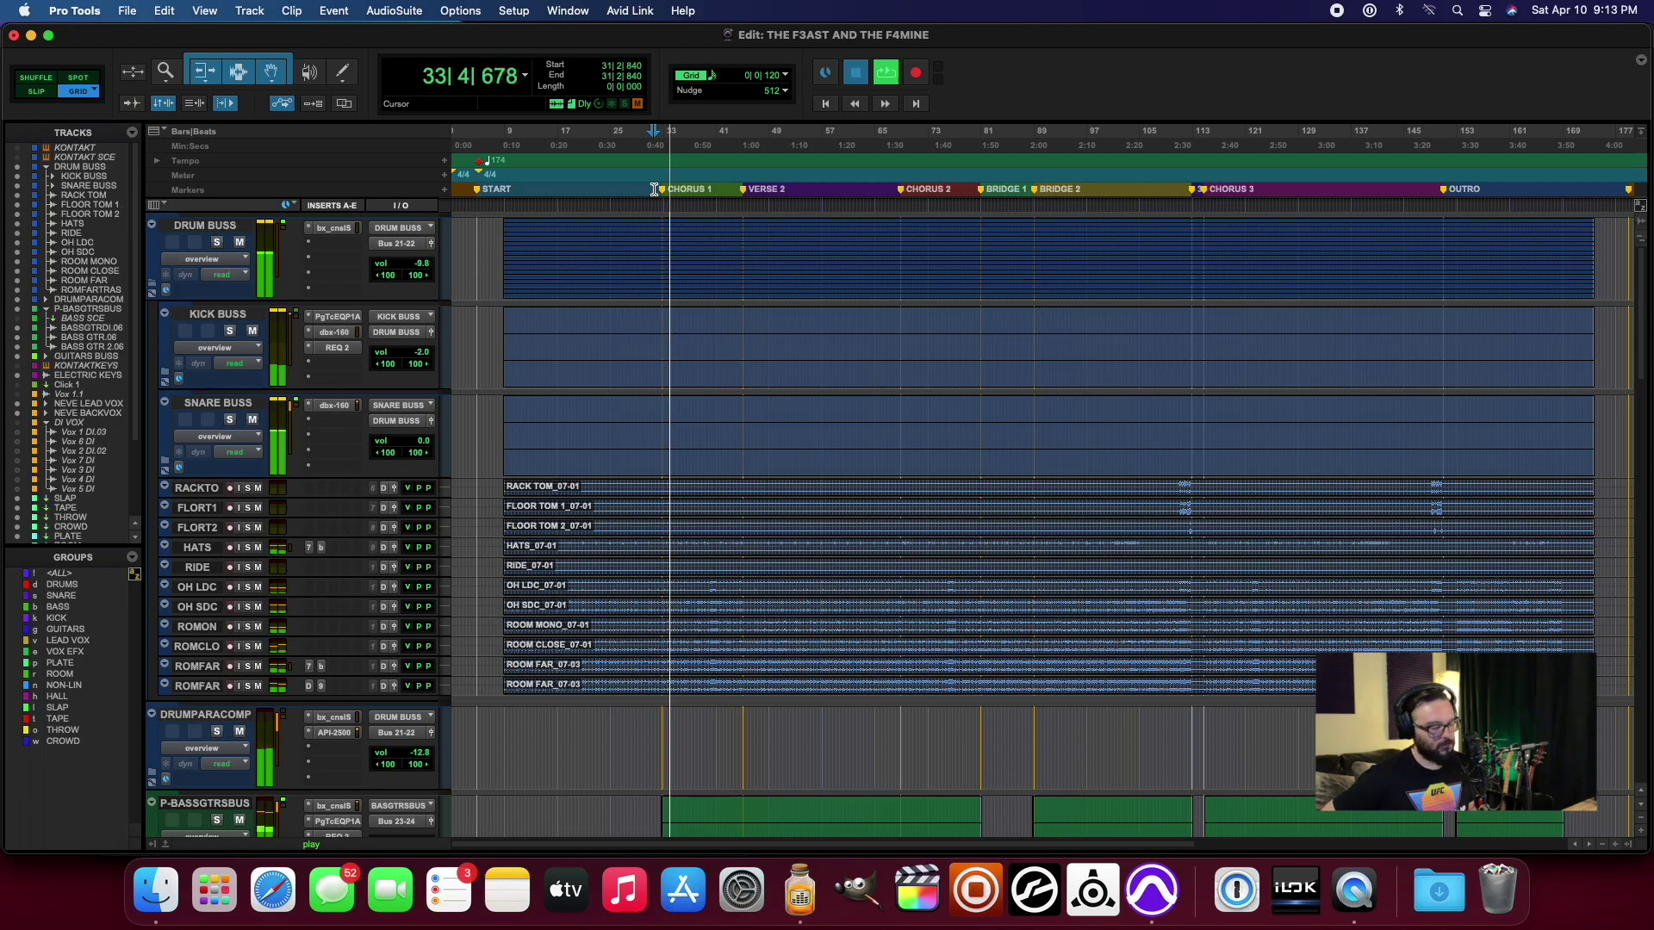
{"action": "key", "text": "space"}
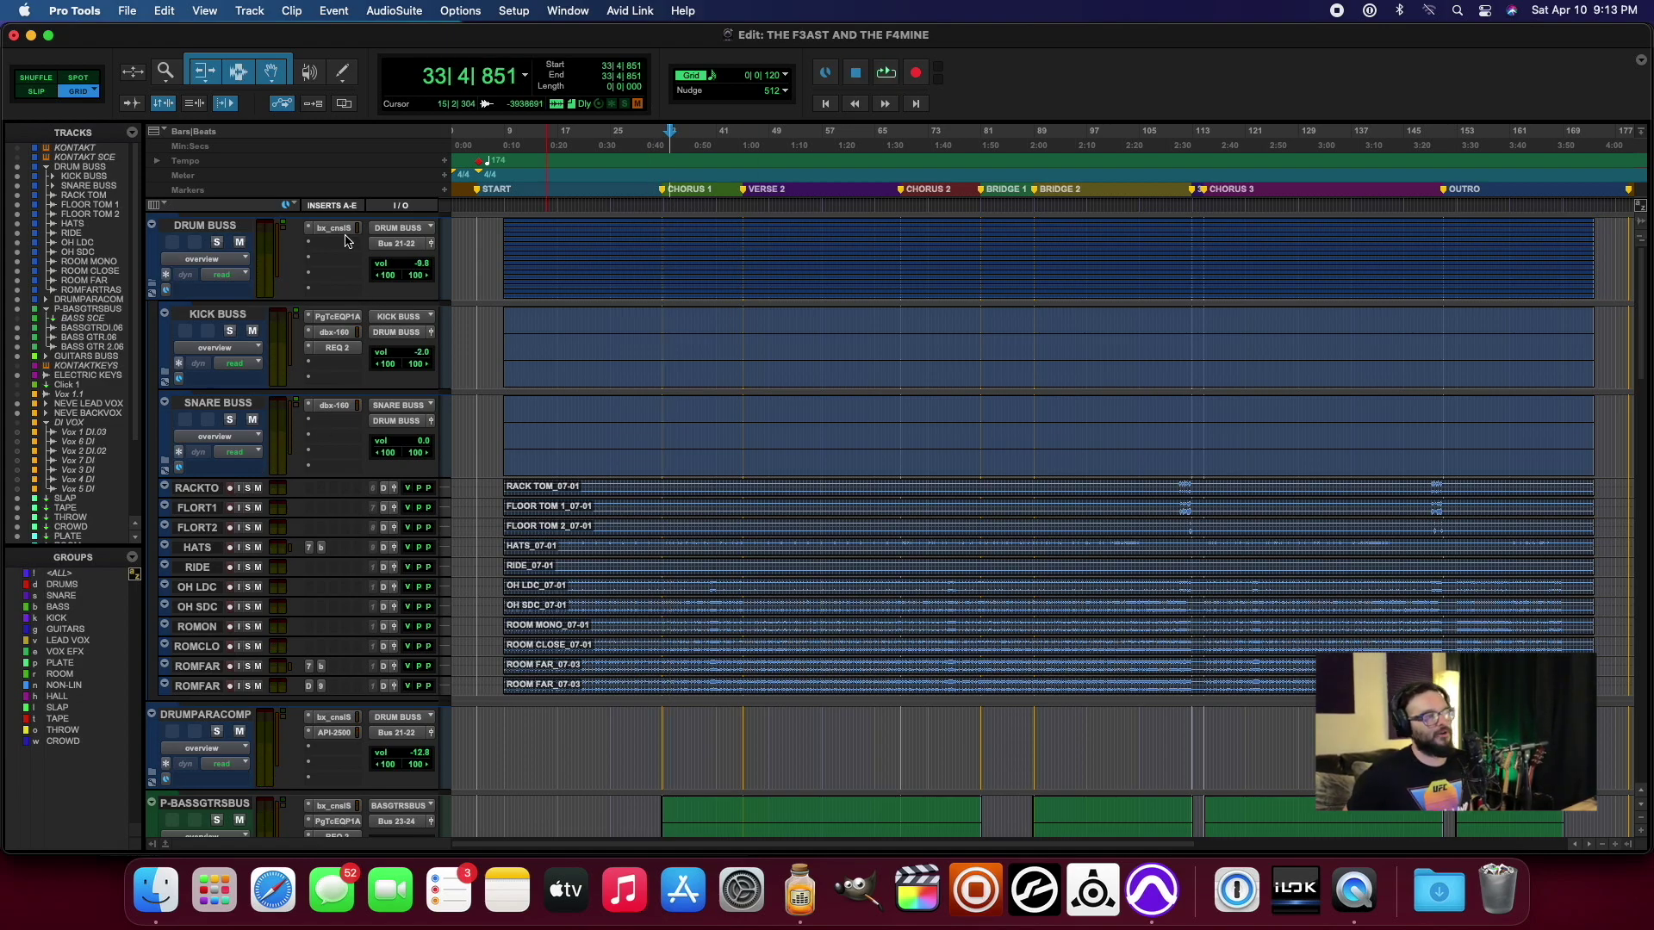
Step: Inspect the dbx-160 compressor settings on the KICK BUSS and SNARE BUSS tracks
{"action": "left_click", "coordinate": [335, 332]}
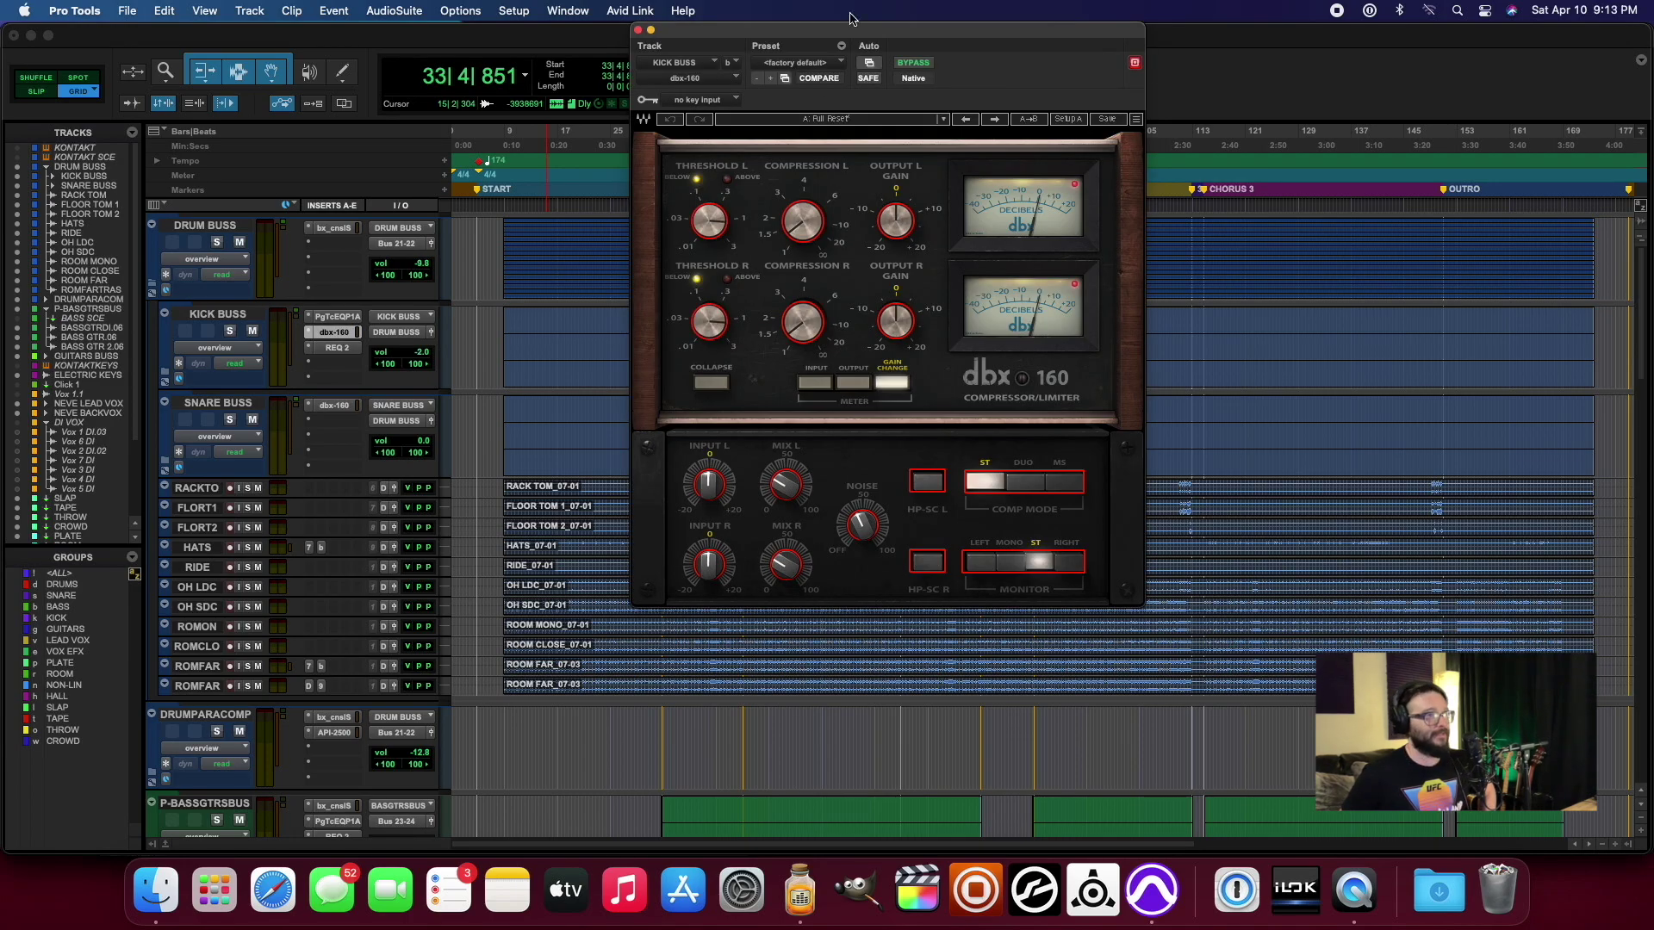
{"action": "left_click_drag", "start_coordinate": [777, 33], "coordinate": [749, 128]}
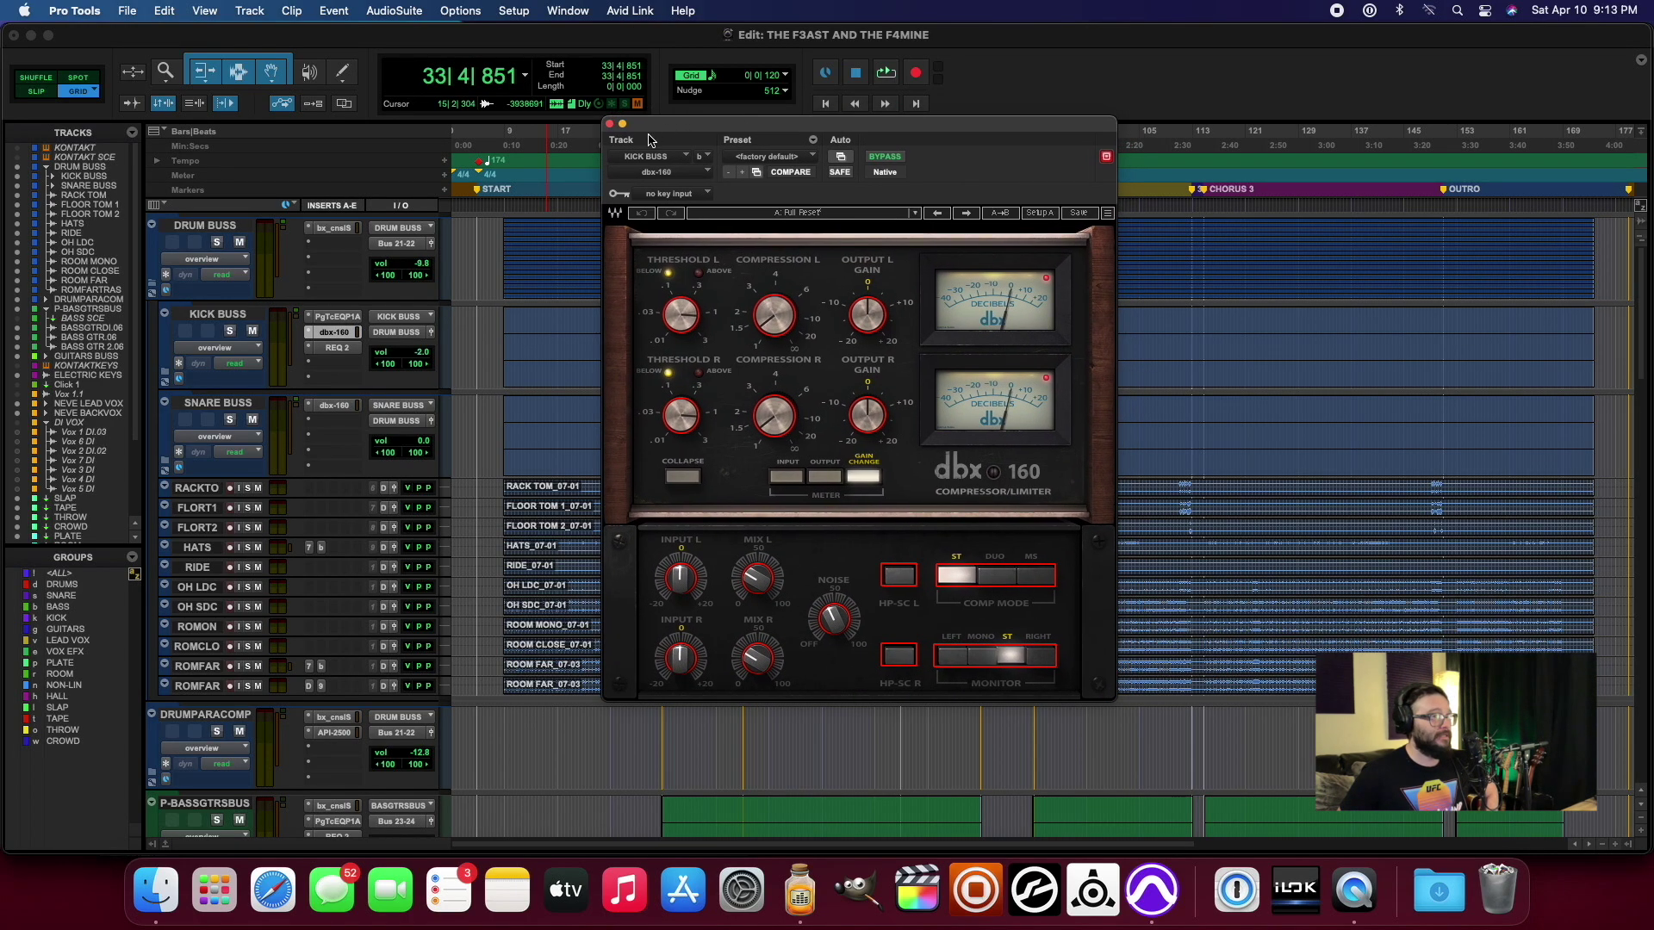
{"action": "left_click", "coordinate": [609, 123]}
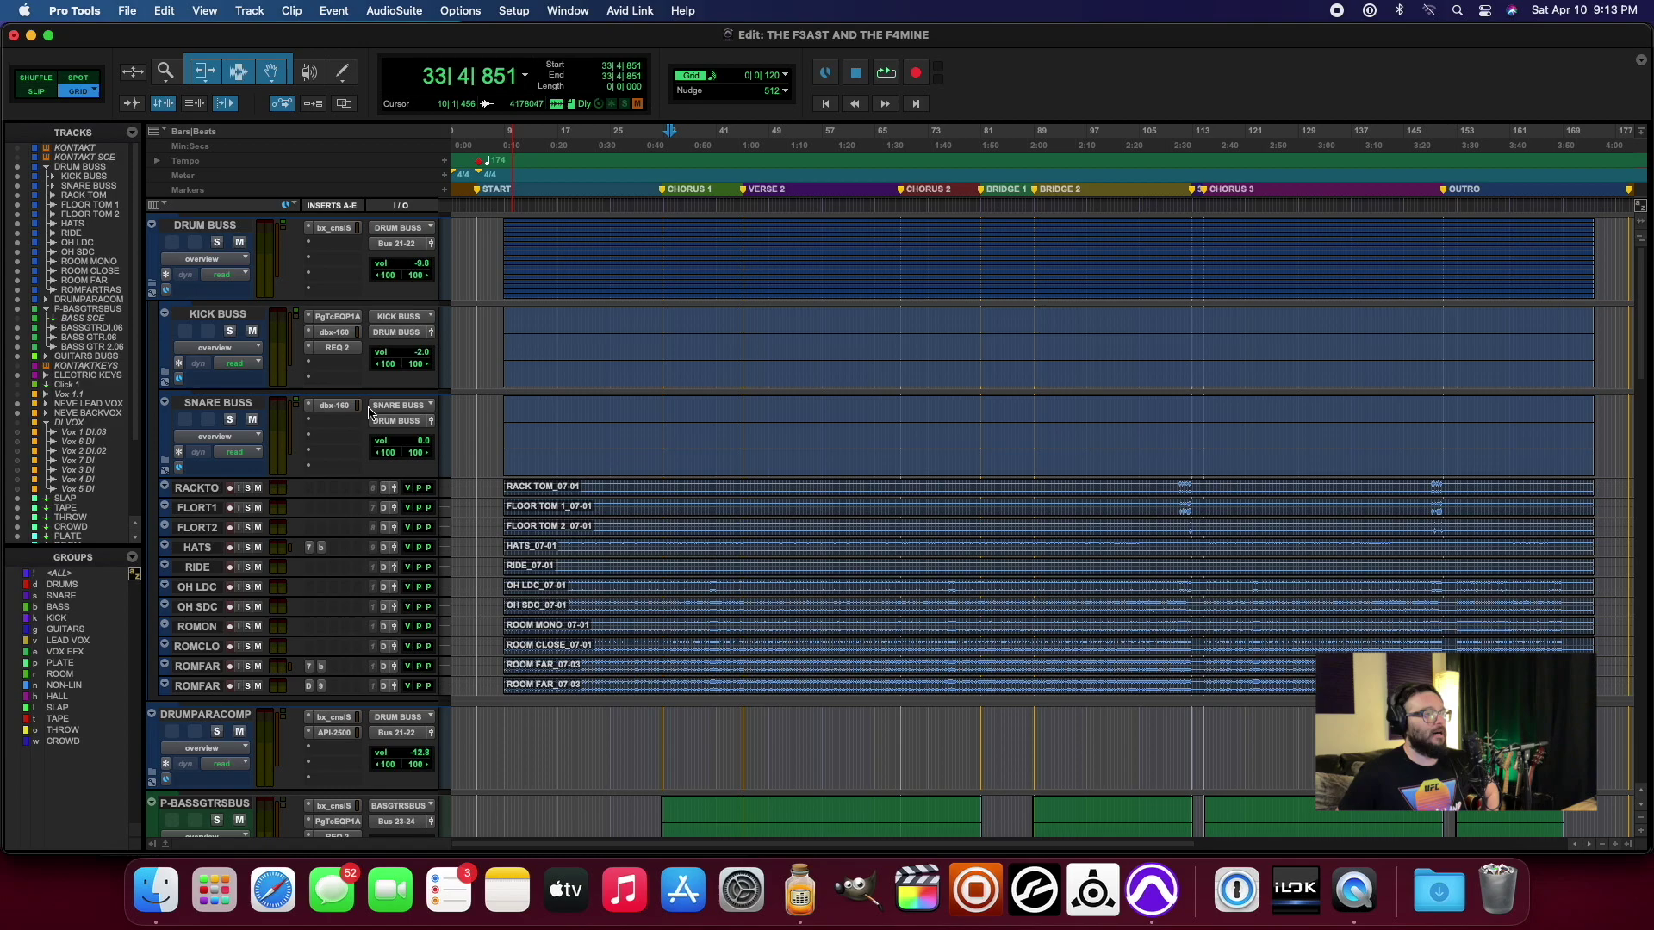
{"action": "left_click", "coordinate": [334, 405]}
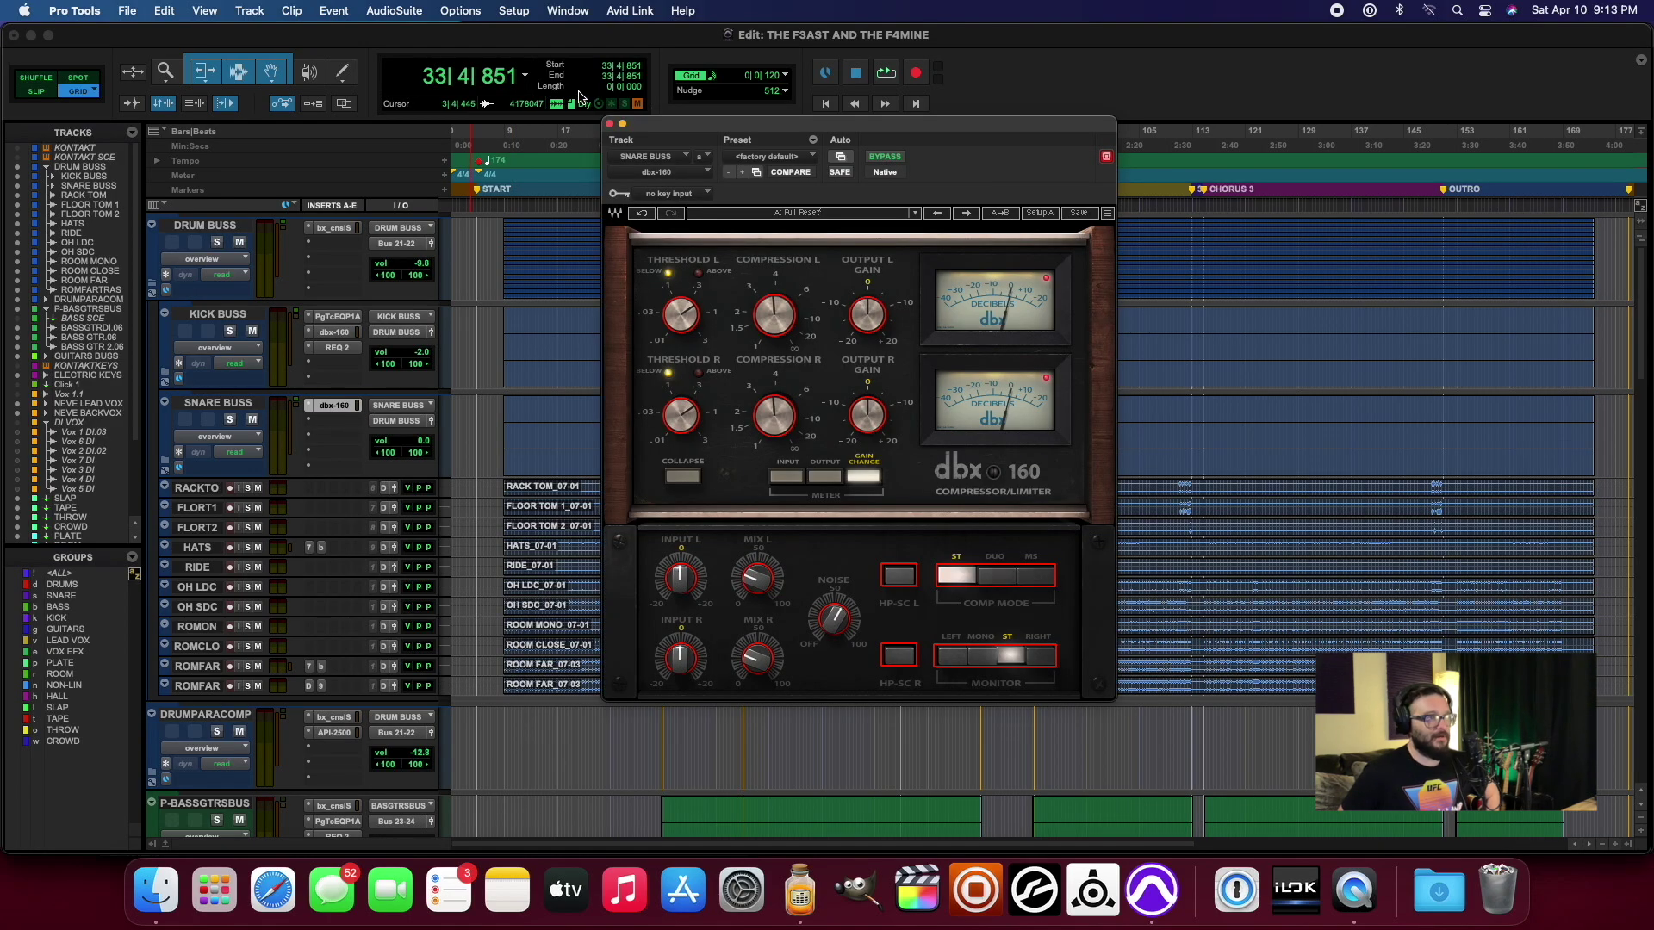
{"action": "left_click", "coordinate": [609, 124]}
Step: Review the Playback Engine settings and the System Usage meters, leaving both windows closed
{"action": "left_click", "coordinate": [513, 11]}
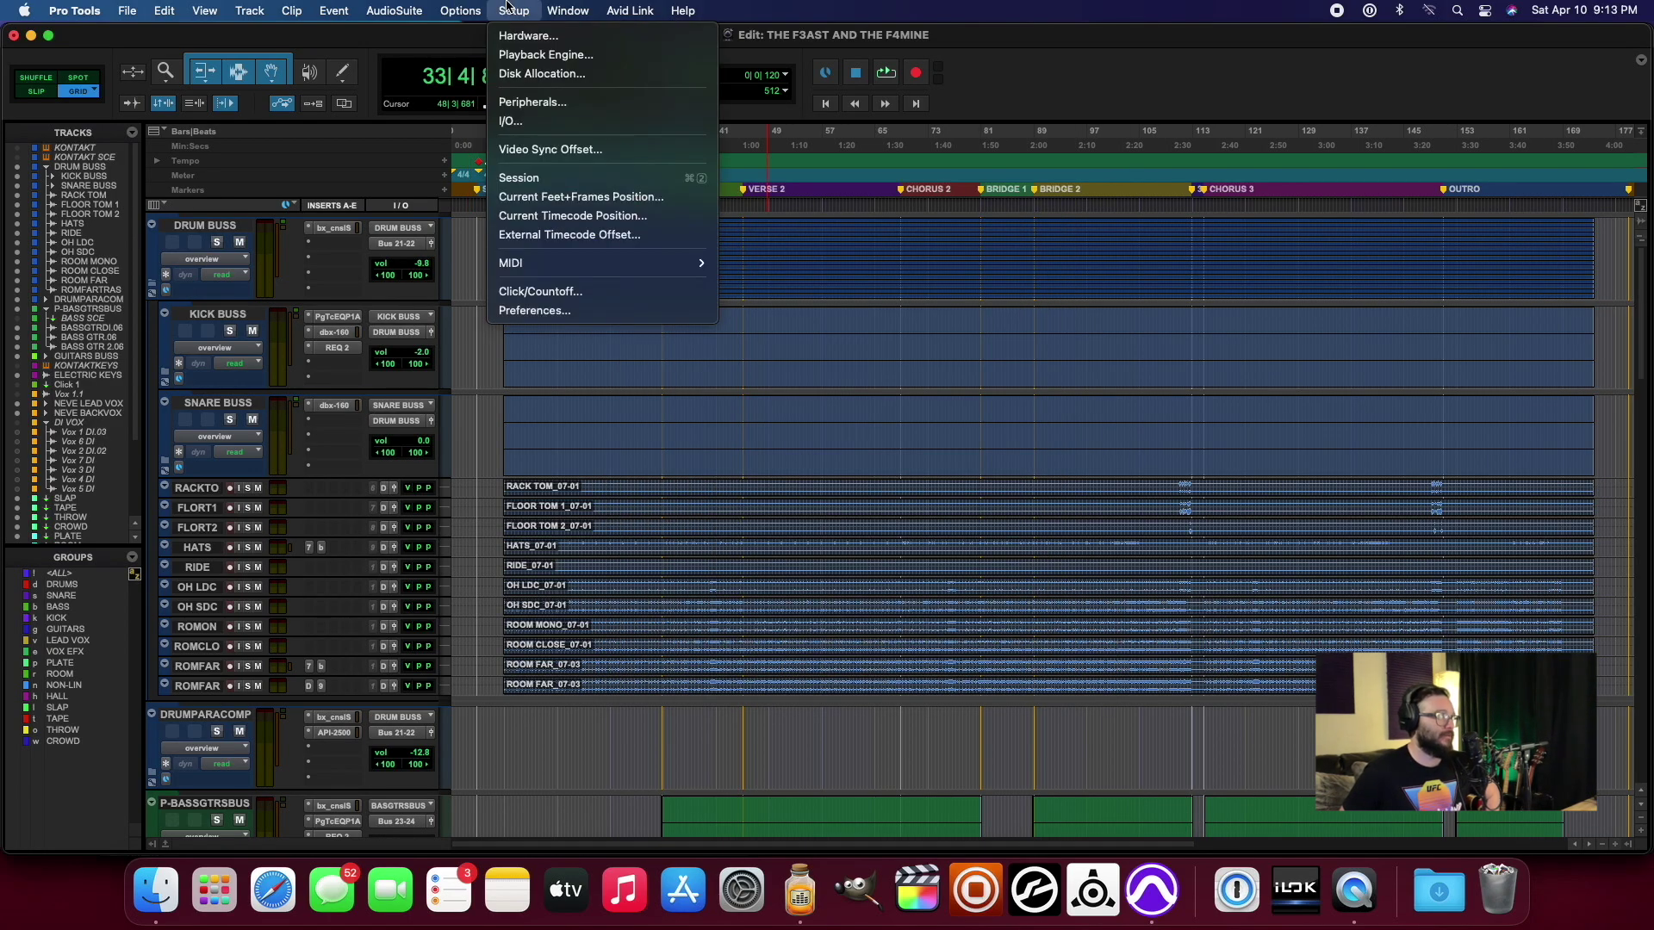
{"action": "left_click", "coordinate": [543, 53]}
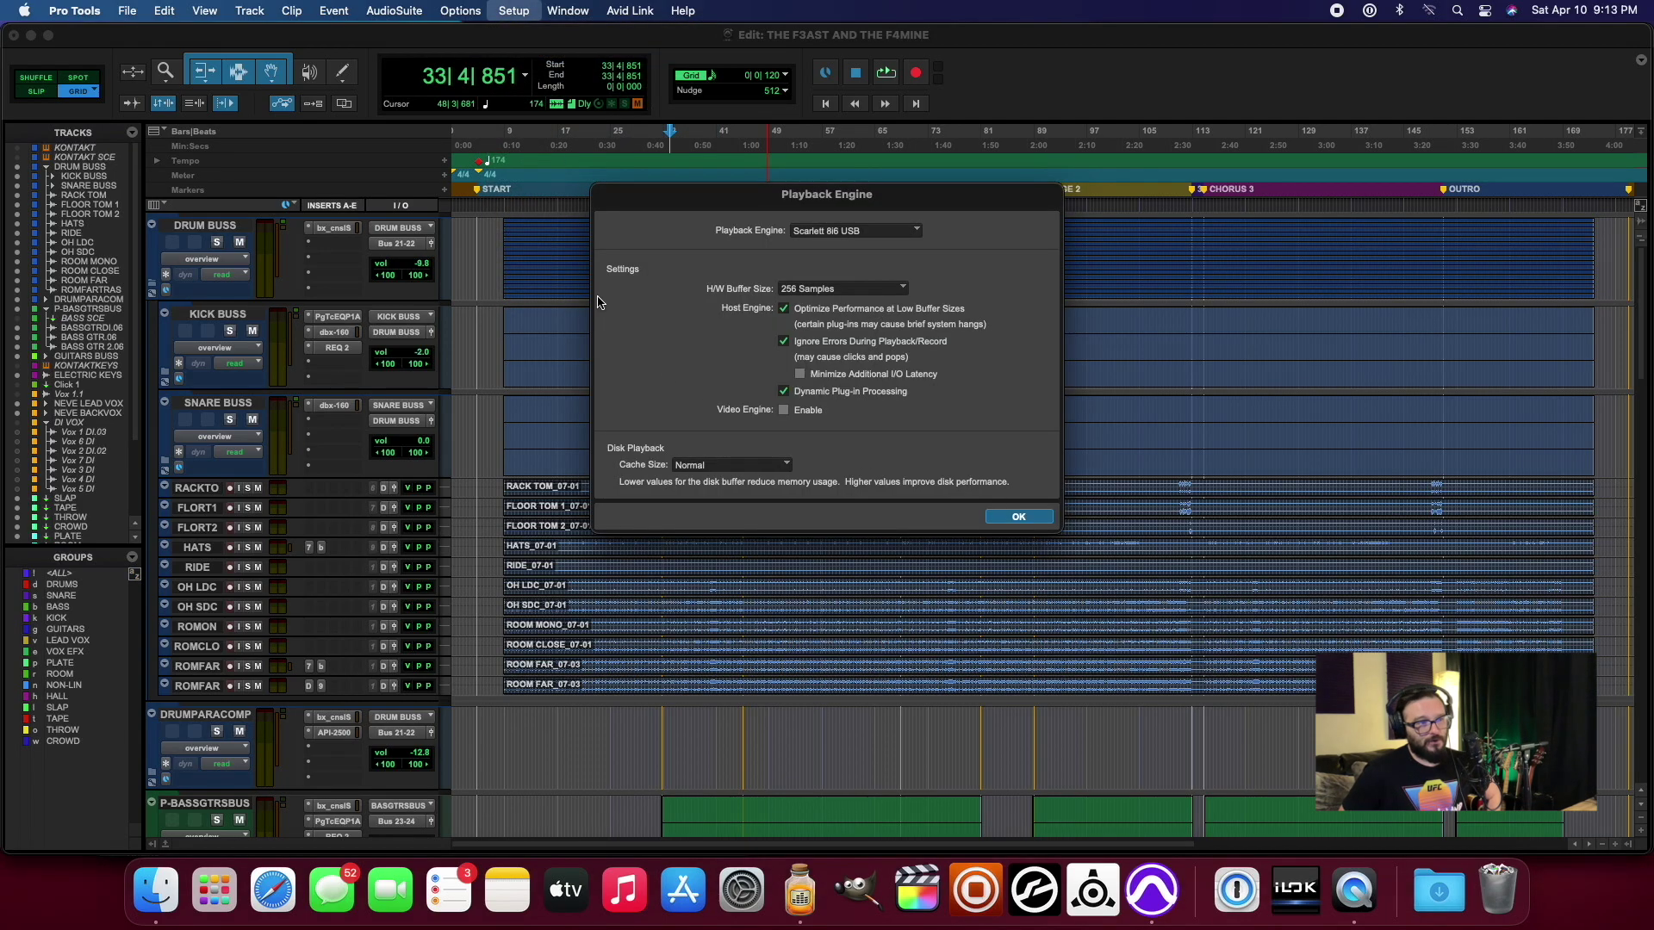
{"action": "left_click", "coordinate": [1036, 515]}
{"action": "left_click", "coordinate": [568, 10]}
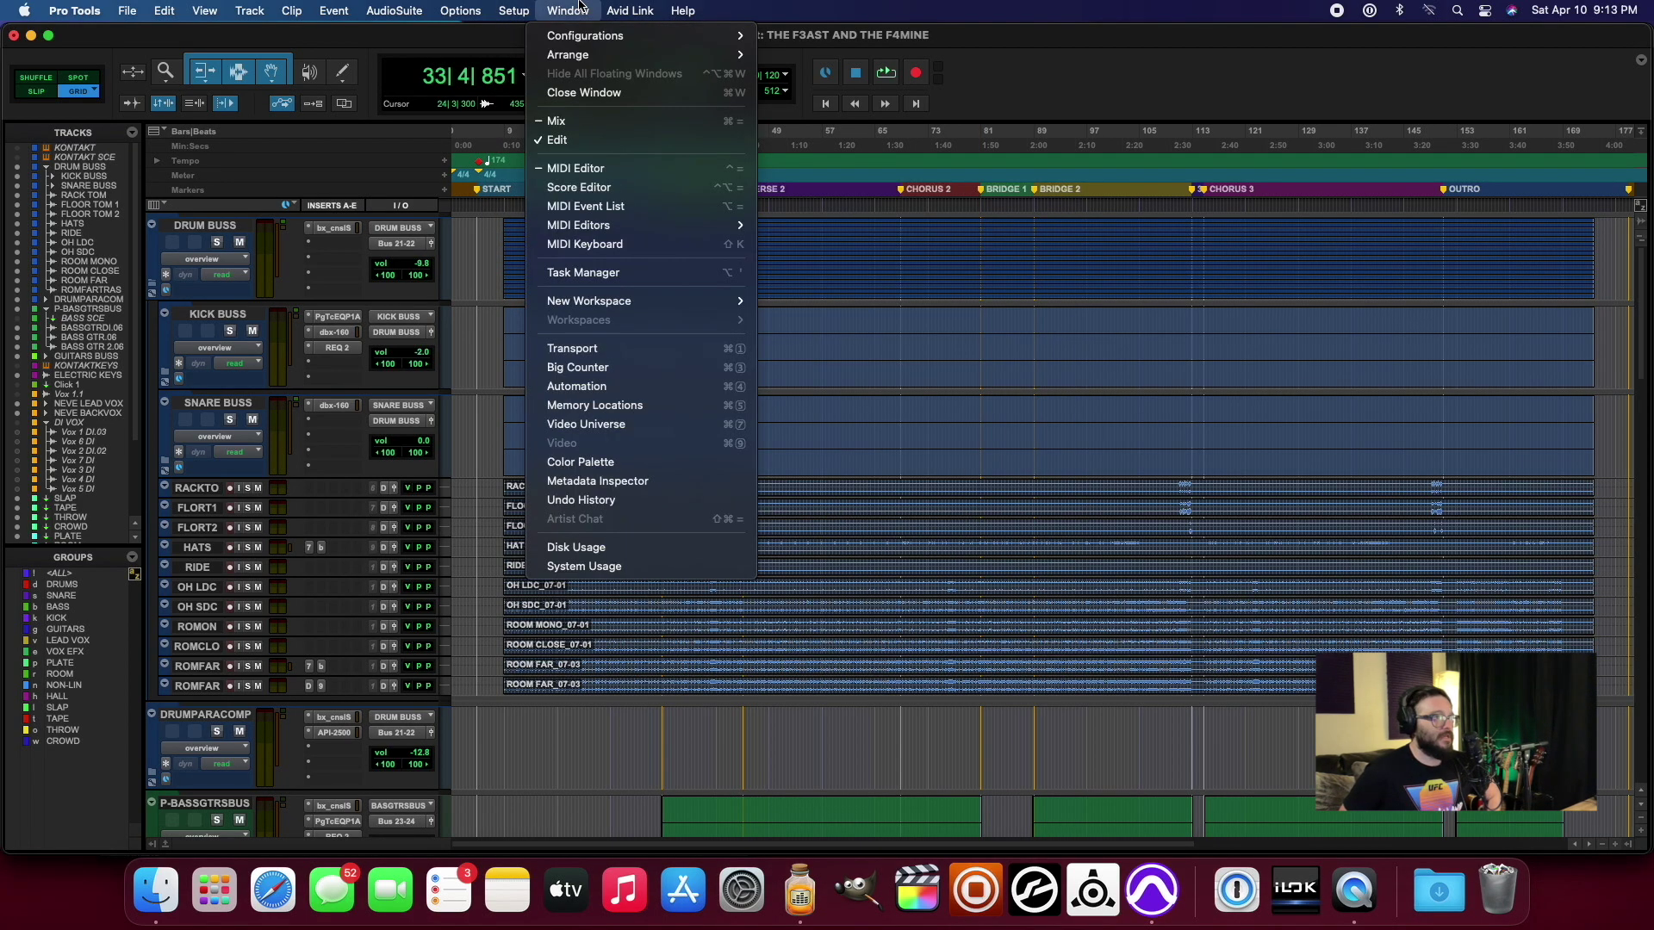
{"action": "left_click", "coordinate": [851, 540]}
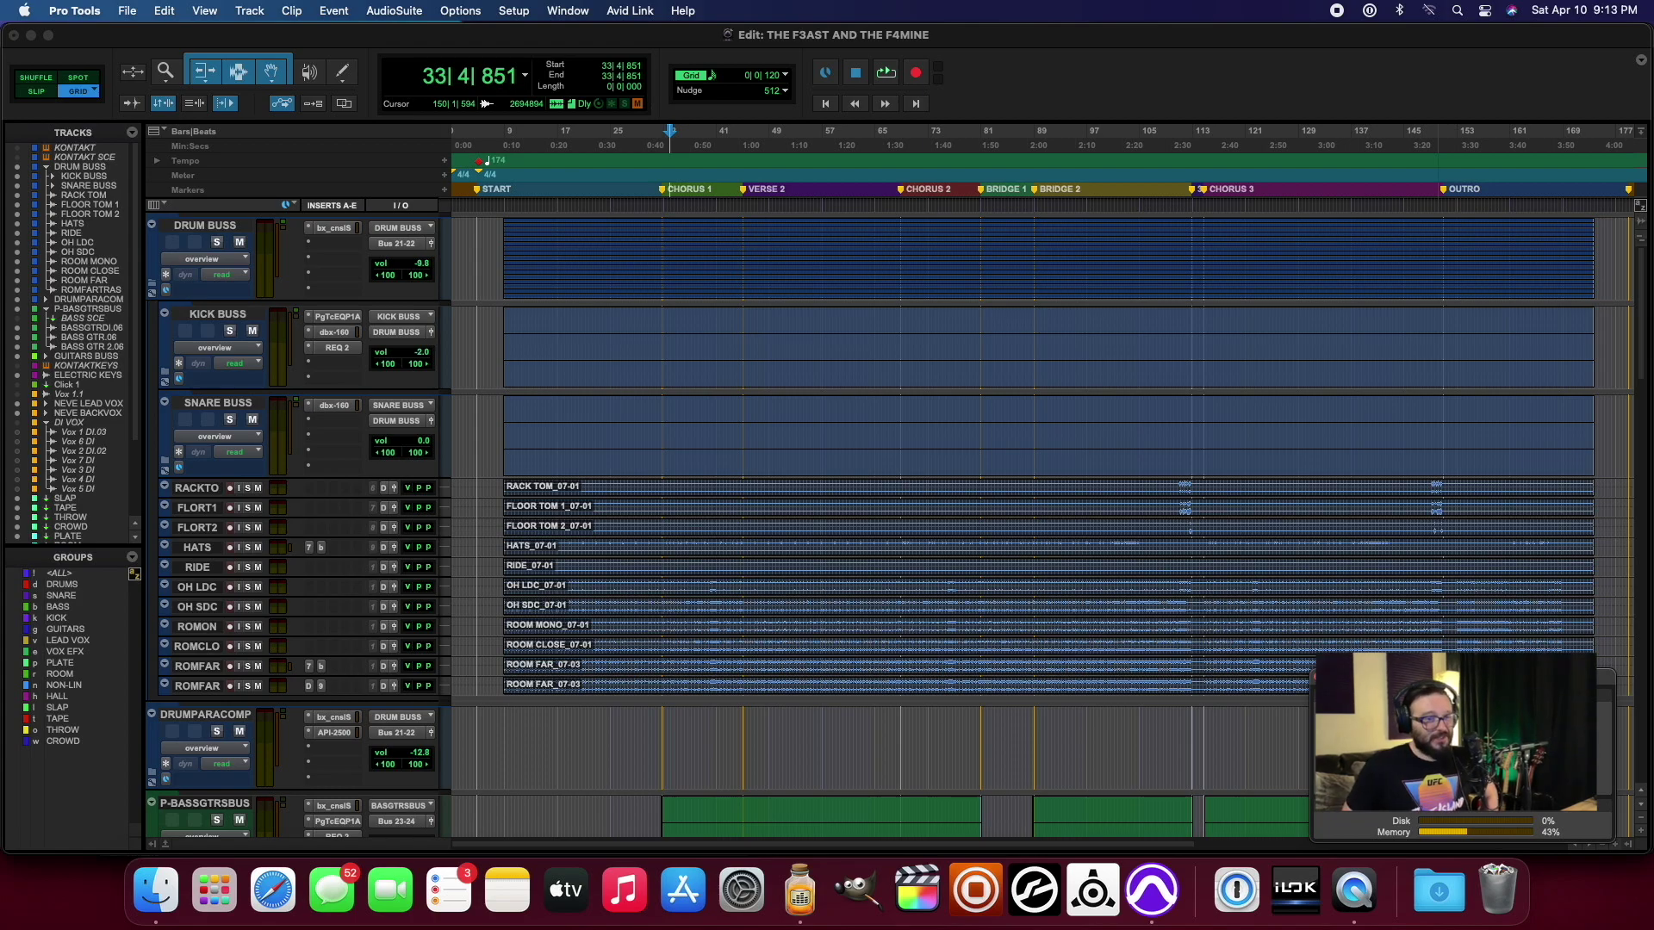
{"action": "left_click", "coordinate": [1313, 681]}
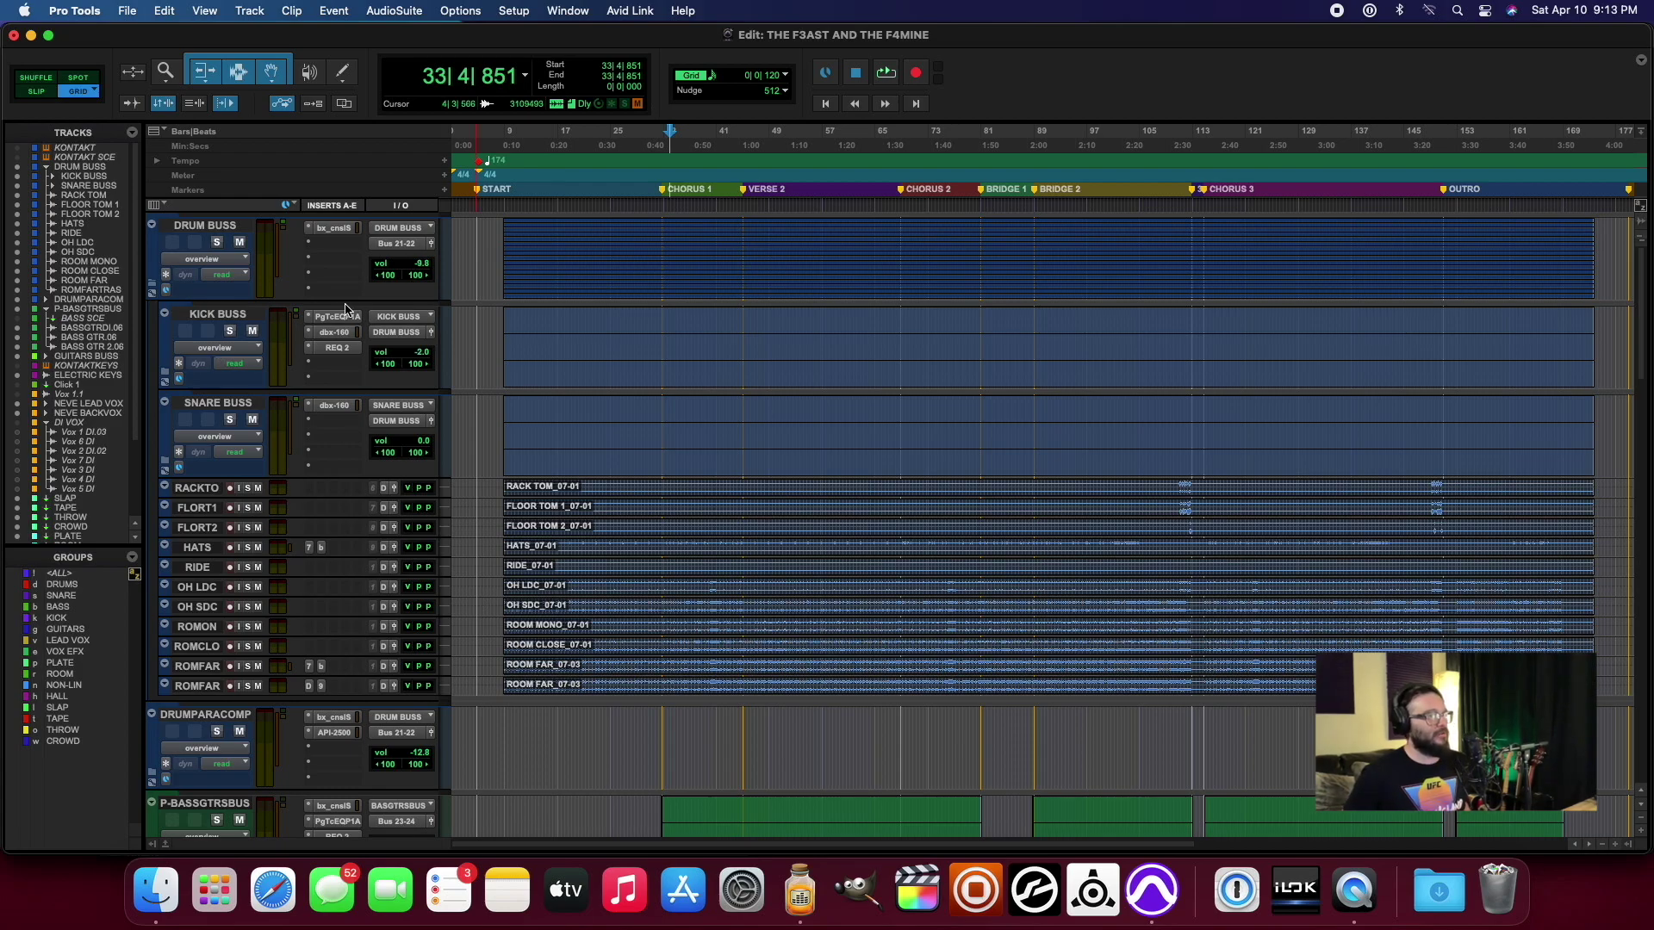
Step: Play the session while watching the dbx-160 gain-change meters on KICK BUSS and SNARE BUSS
{"action": "left_click", "coordinate": [320, 338]}
{"action": "key", "text": "space"}
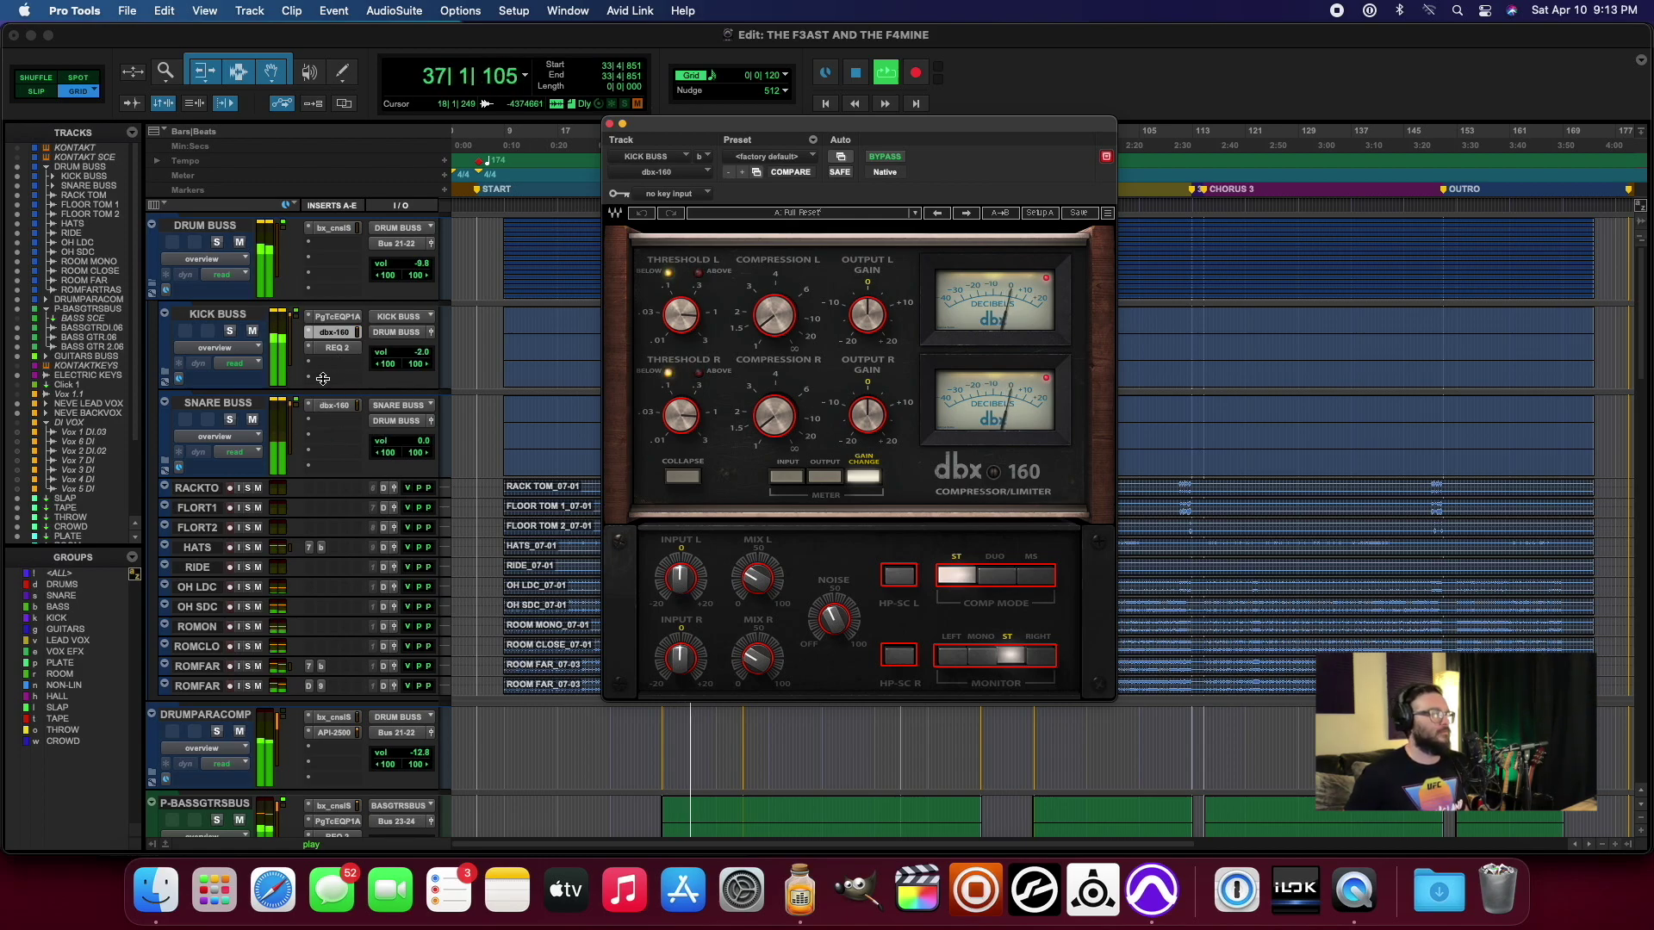
{"action": "left_click", "coordinate": [336, 408]}
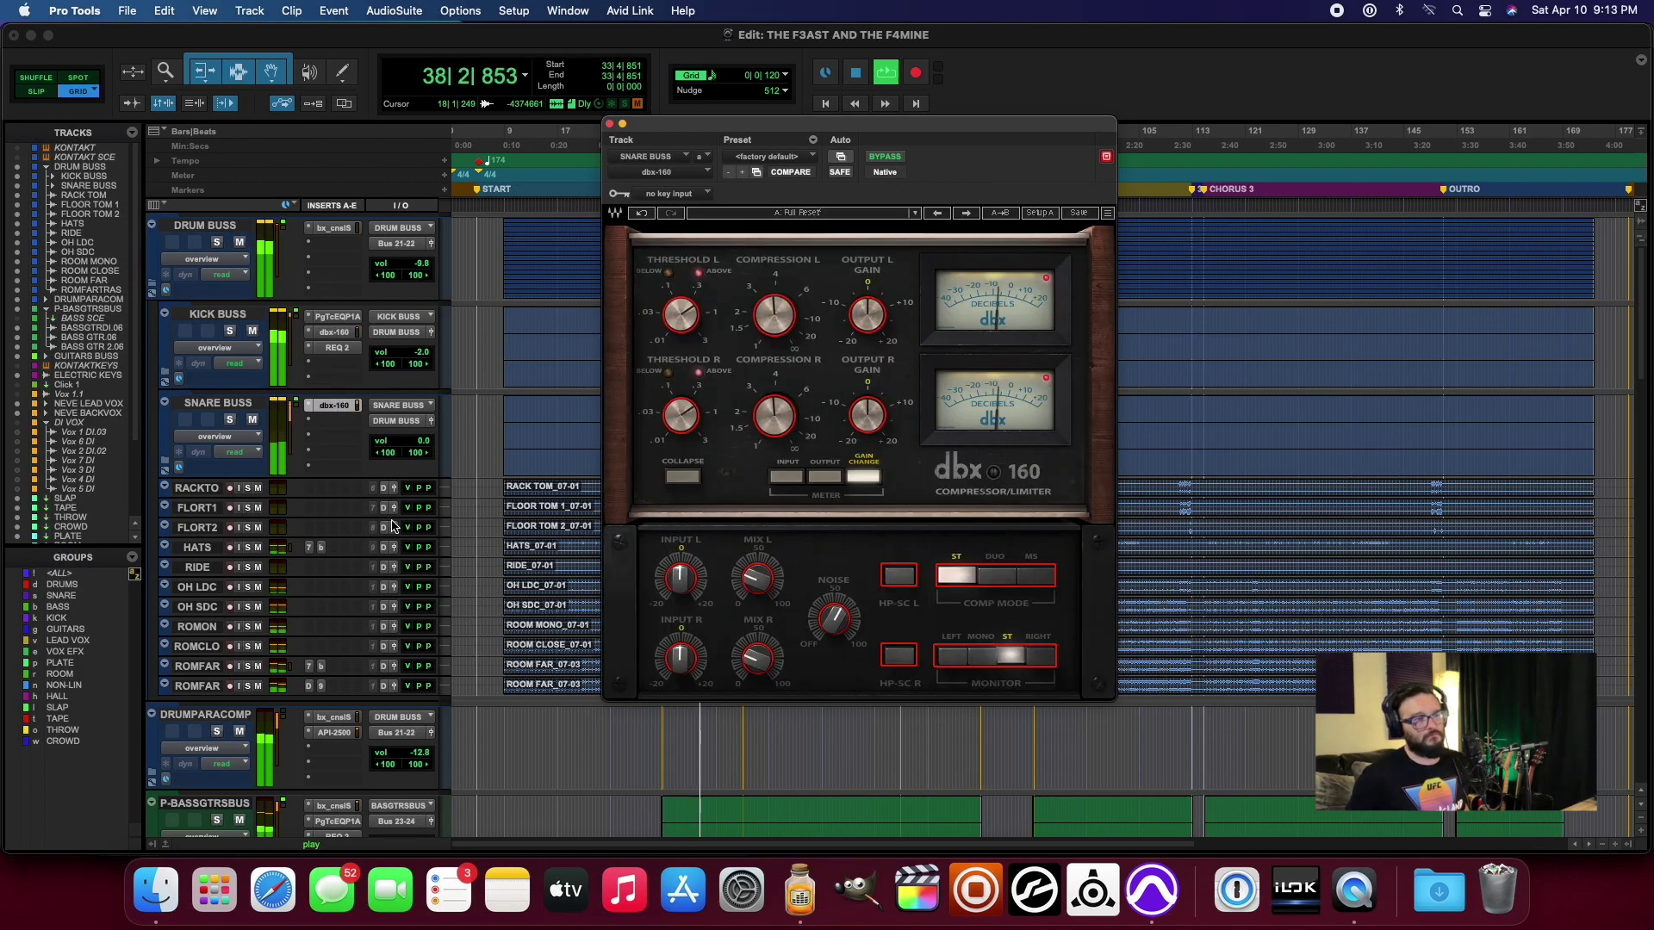
{"action": "key", "text": "space"}
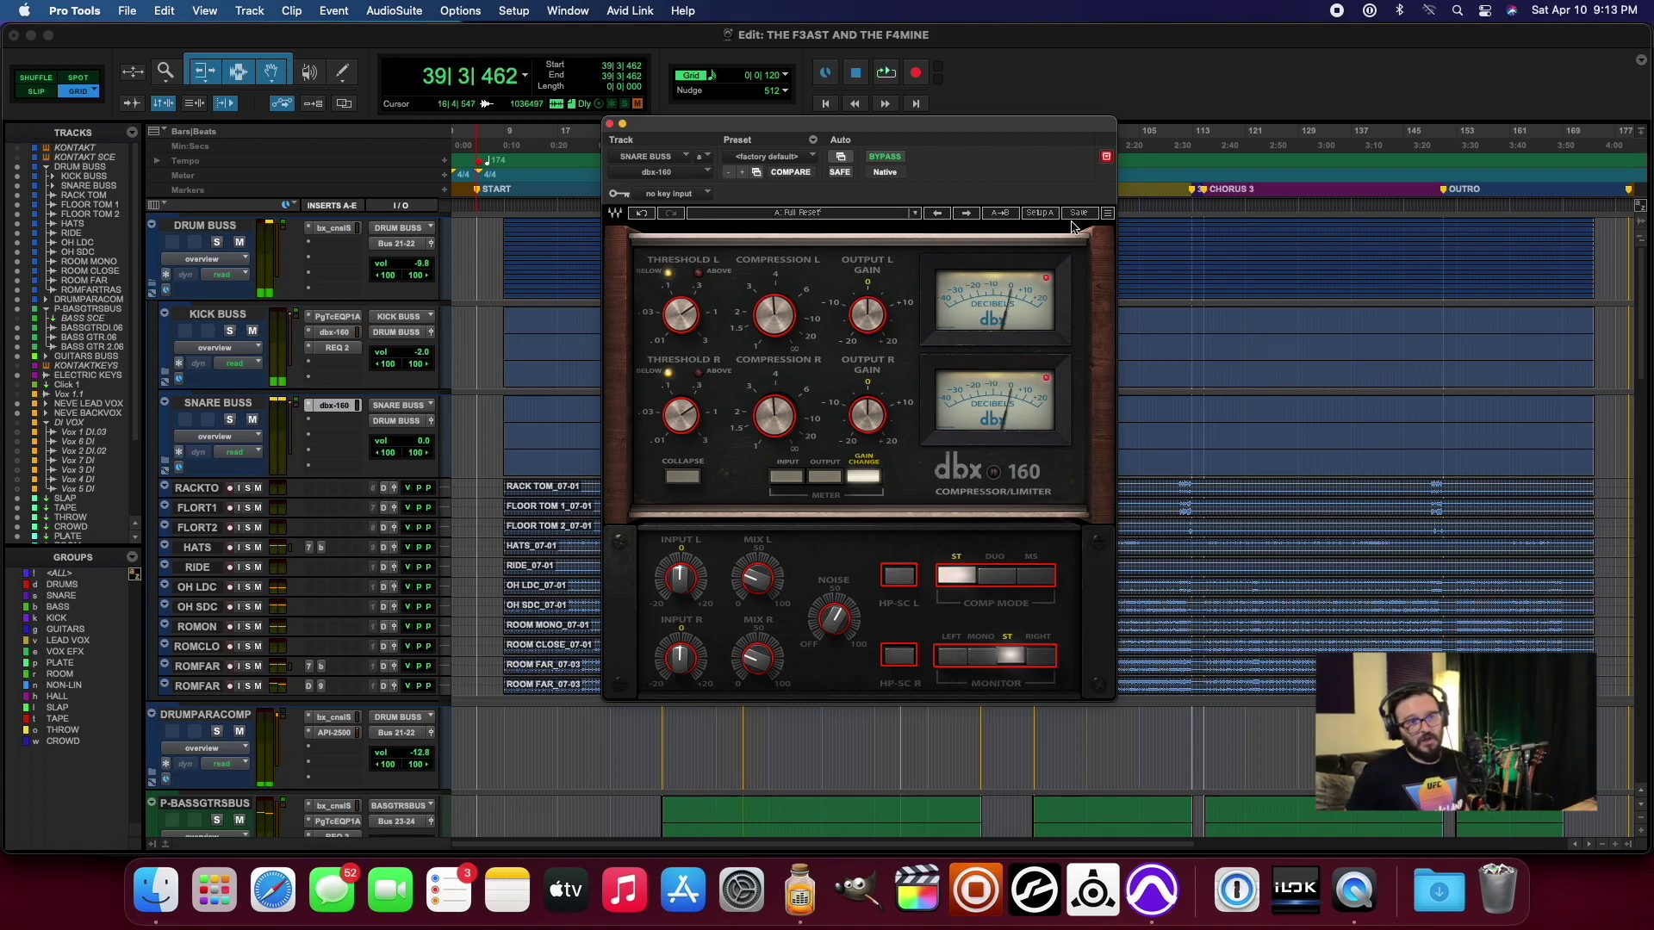
Step: Try the SNARE BUSS dbx-160 at 125% GUI size, restore it to 100%, and close the plug-in
{"action": "left_click", "coordinate": [1108, 213]}
{"action": "left_click", "coordinate": [1139, 290]}
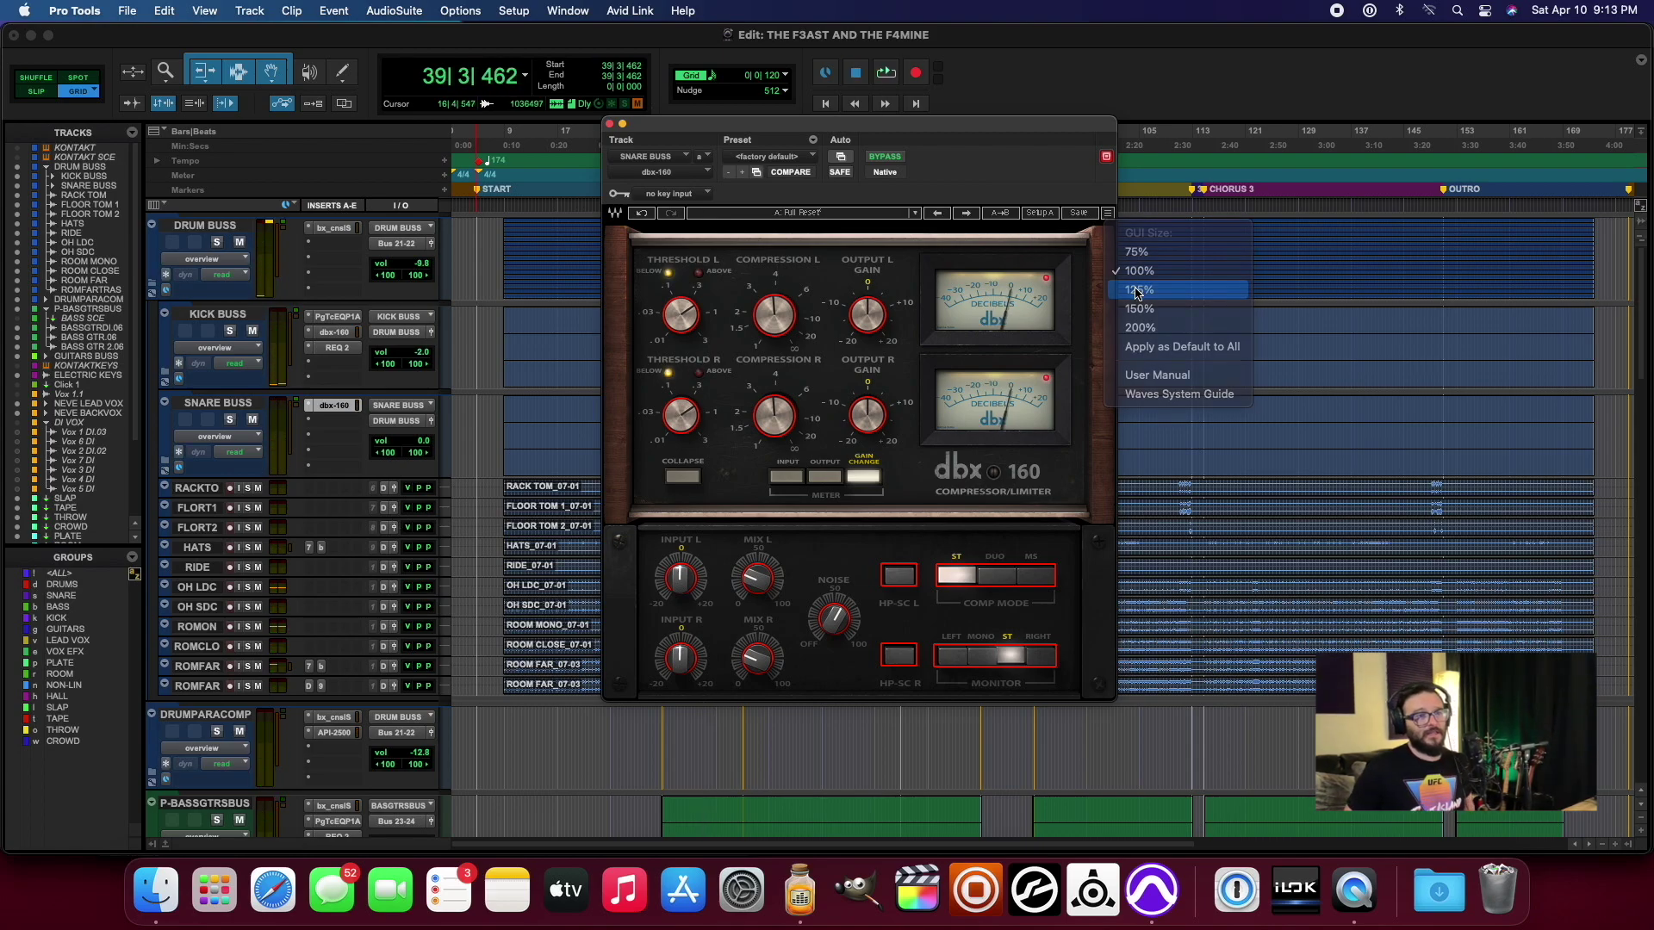
{"action": "left_click_drag", "start_coordinate": [964, 120], "coordinate": [937, 28]}
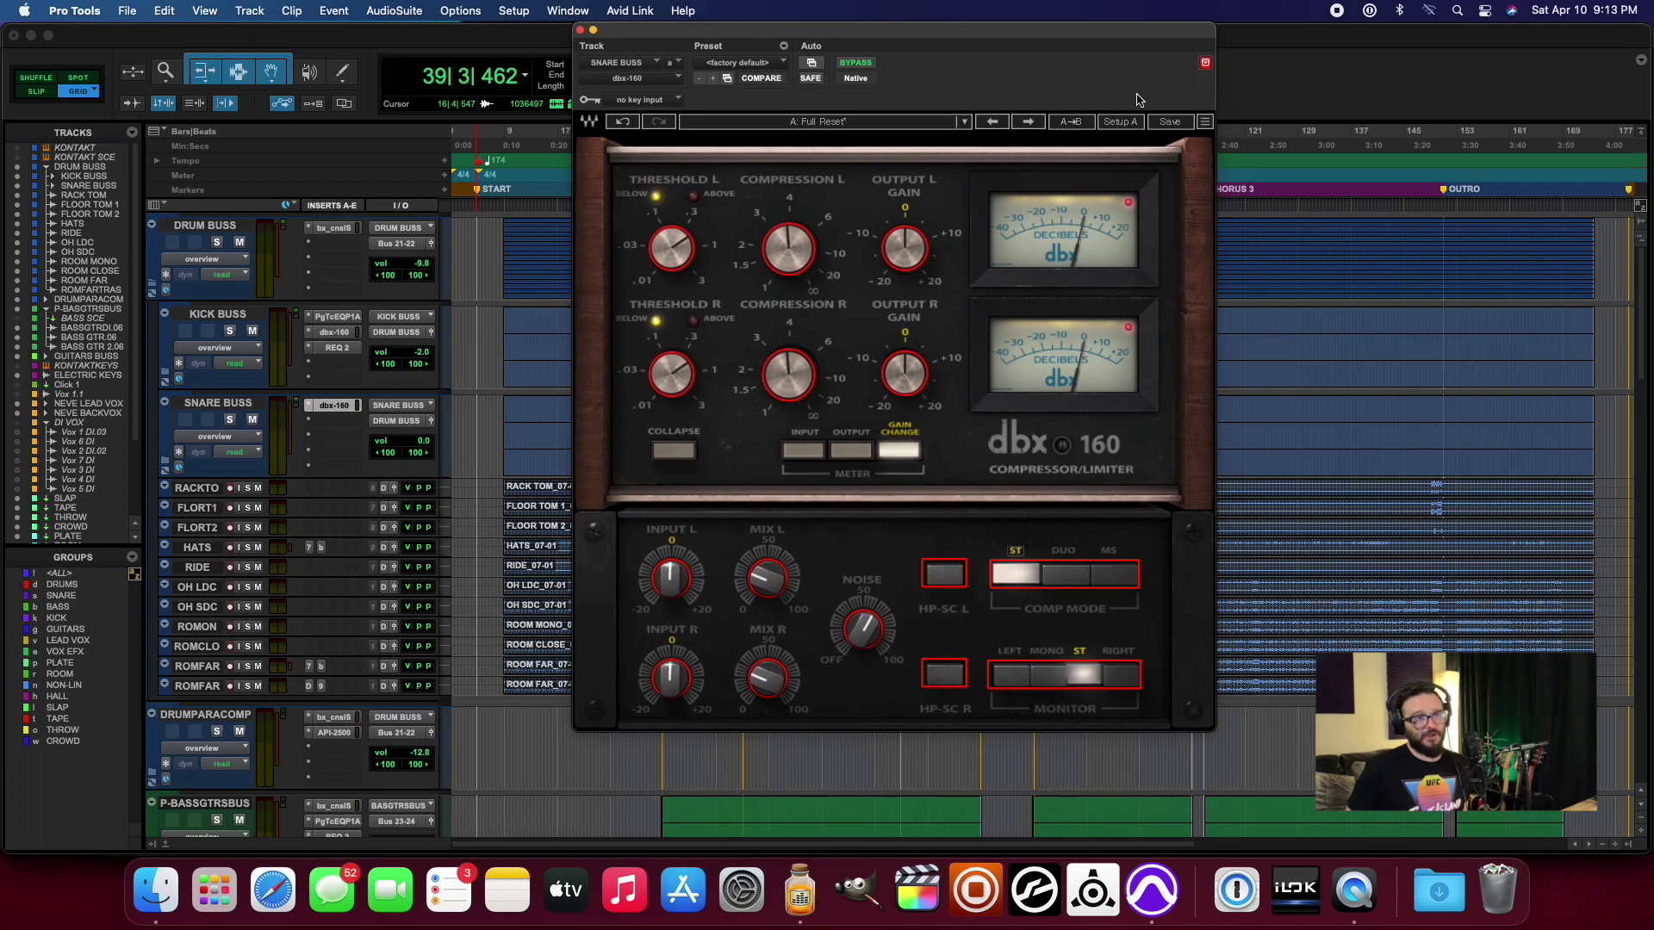
{"action": "left_click", "coordinate": [1206, 122]}
{"action": "left_click", "coordinate": [1234, 180]}
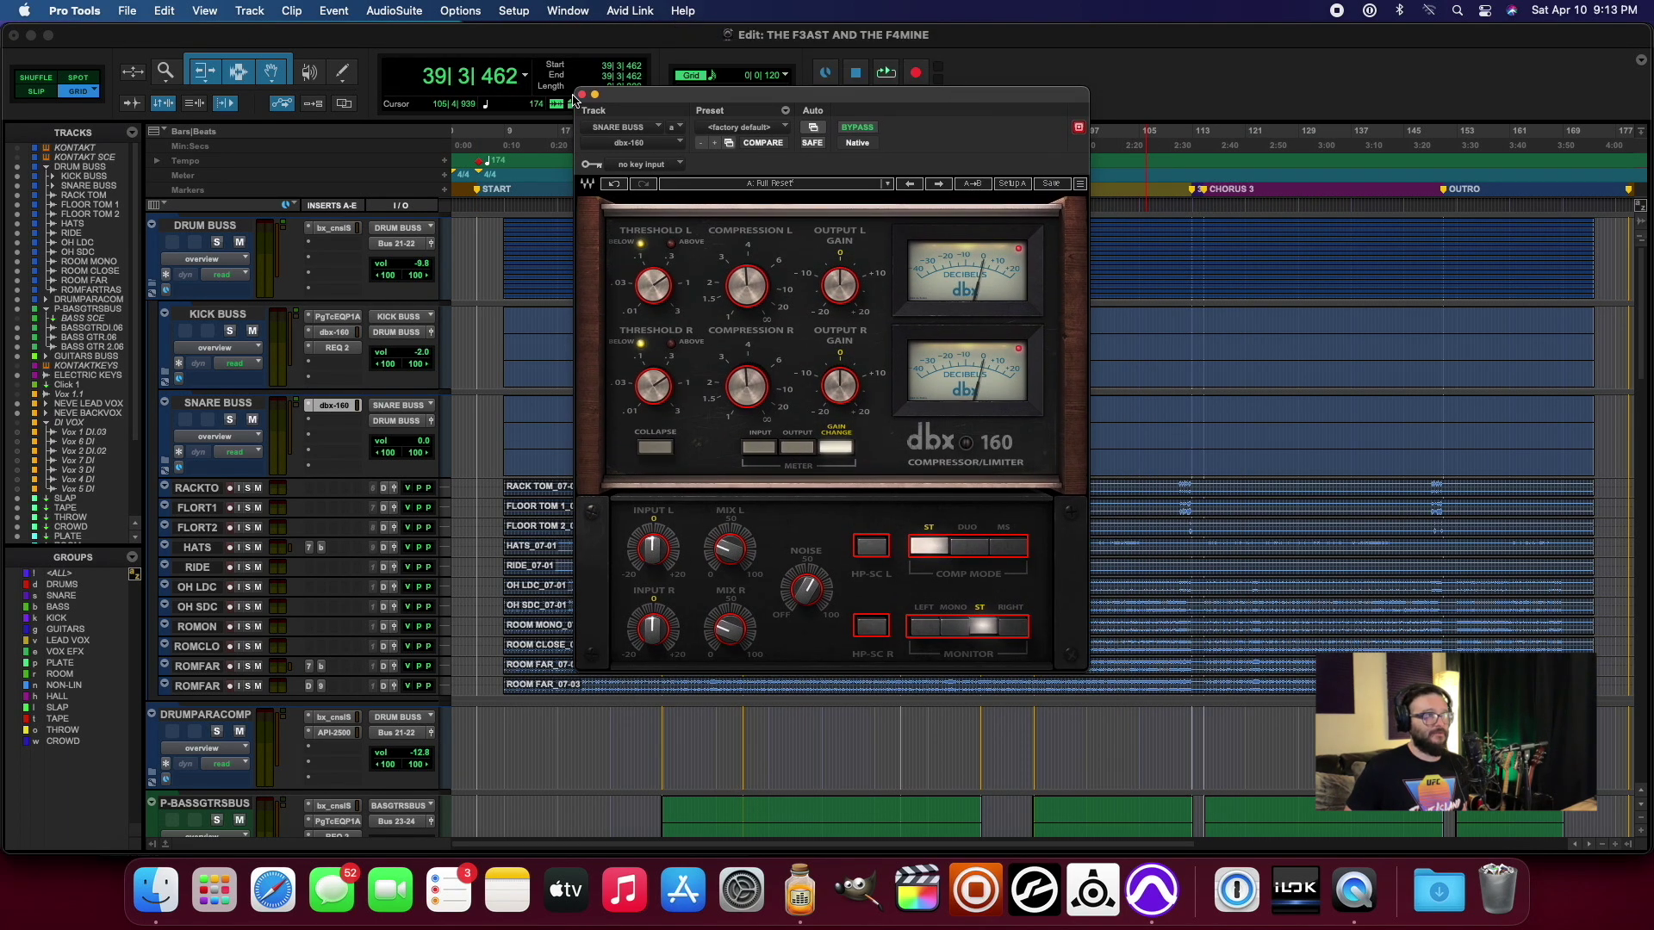
{"action": "left_click", "coordinate": [581, 101]}
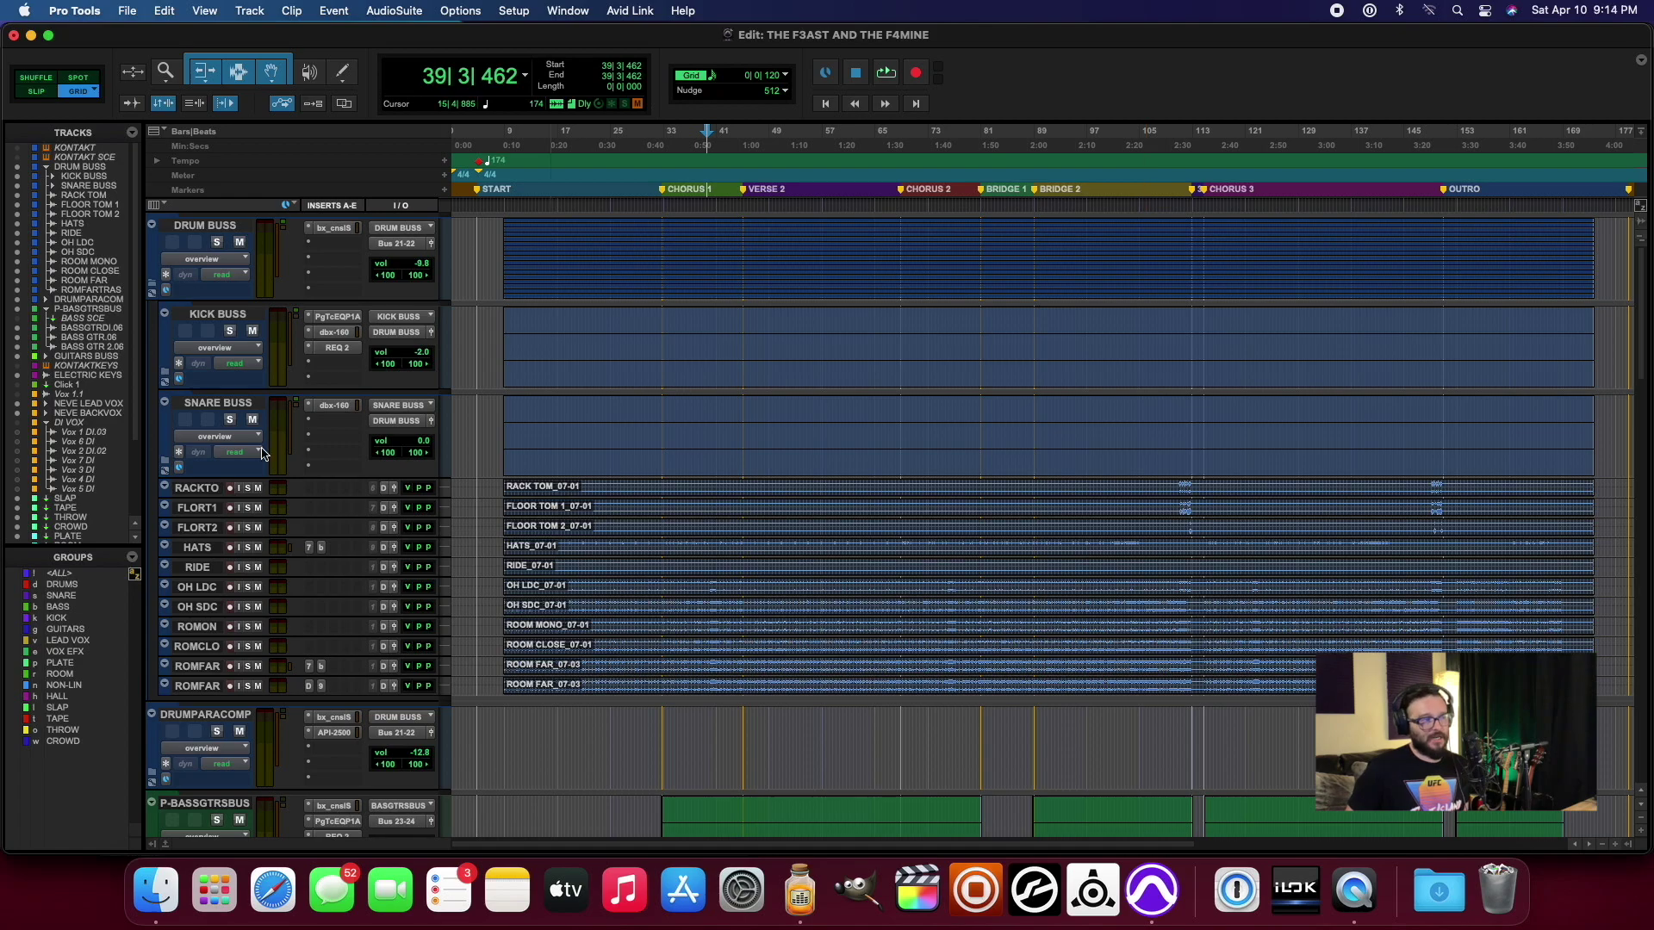
Step: Examine the REQ 2 equalizer and its frequency display on KICK BUSS during playback
{"action": "left_click", "coordinate": [341, 348]}
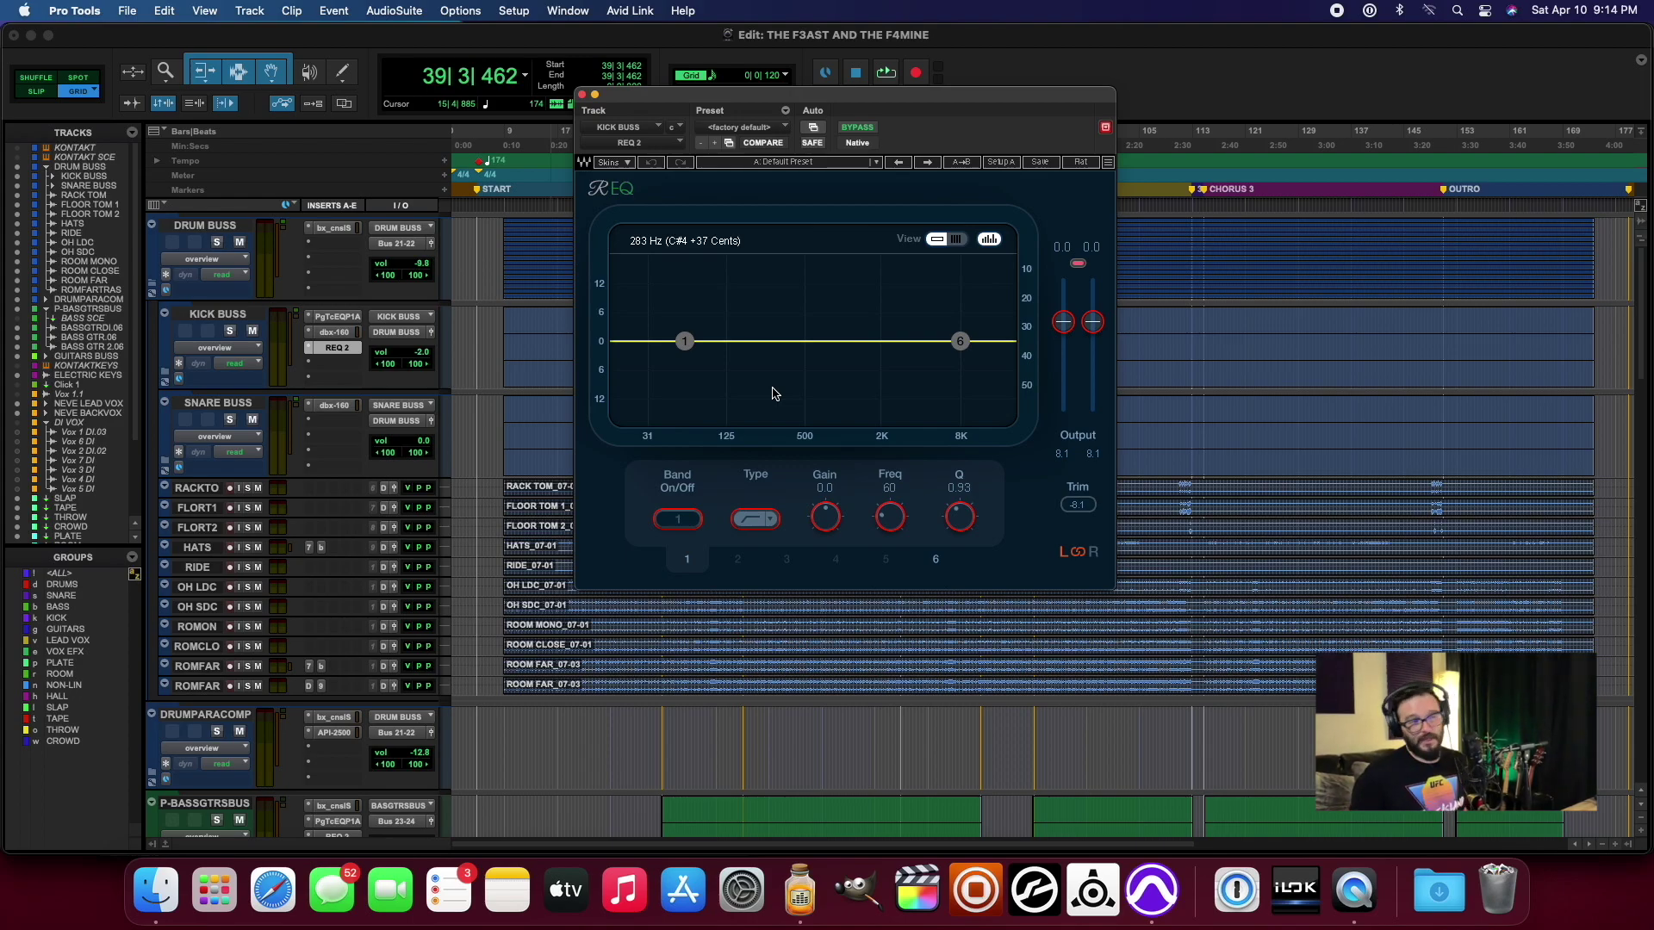
{"action": "key", "text": "space"}
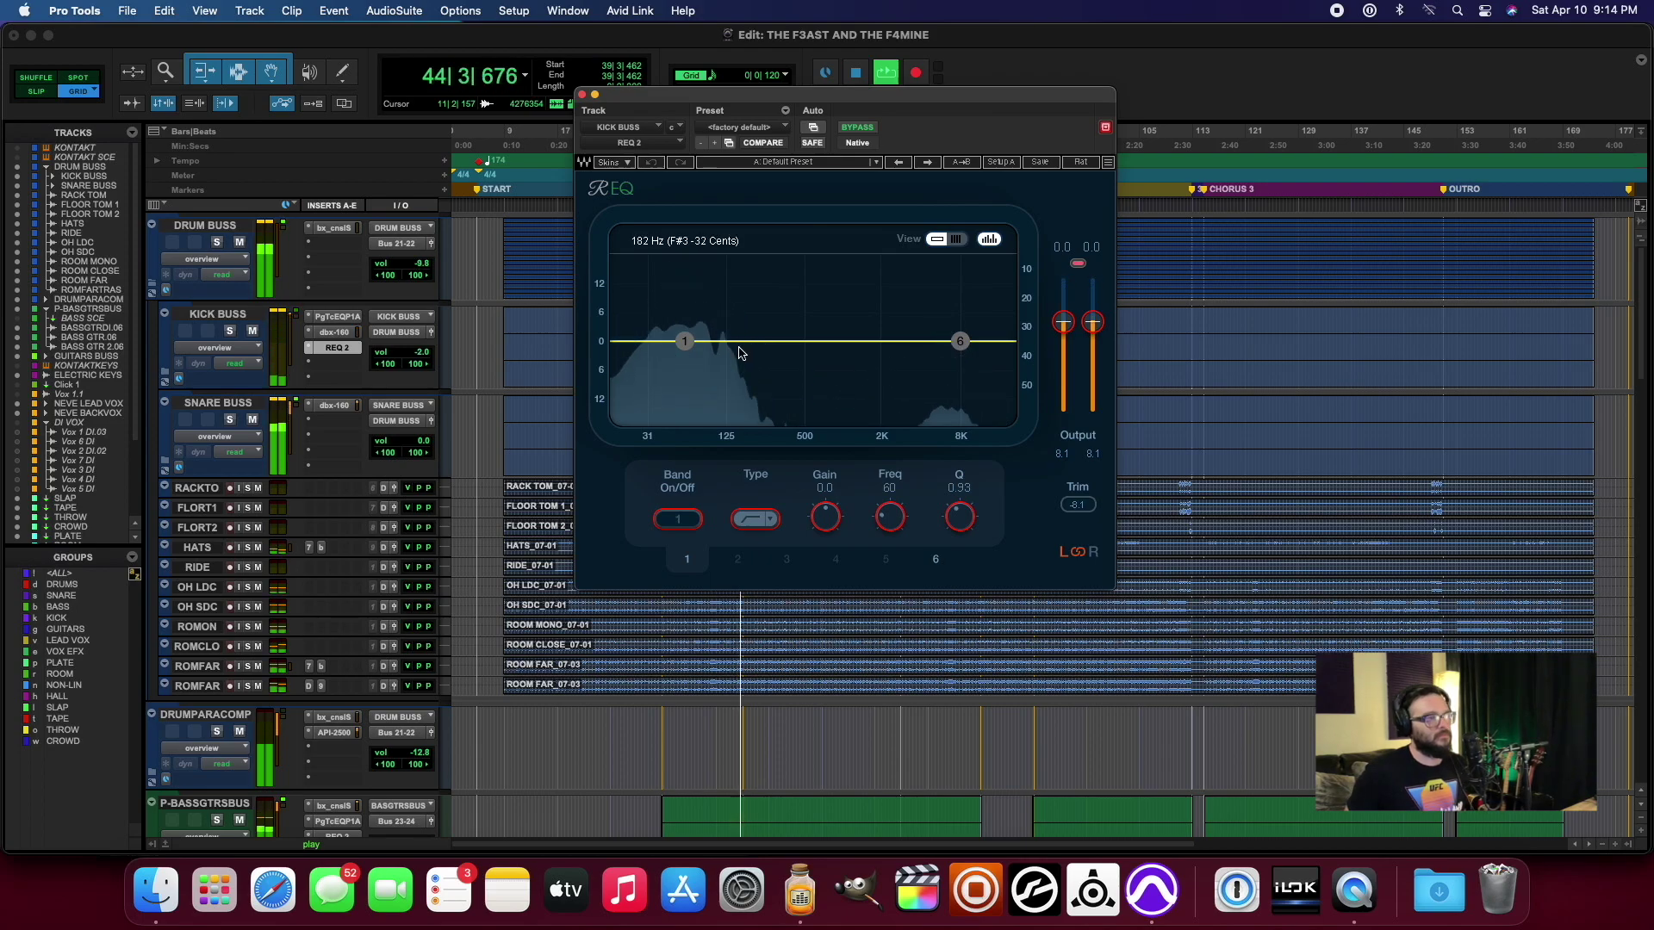
{"action": "key", "text": "space"}
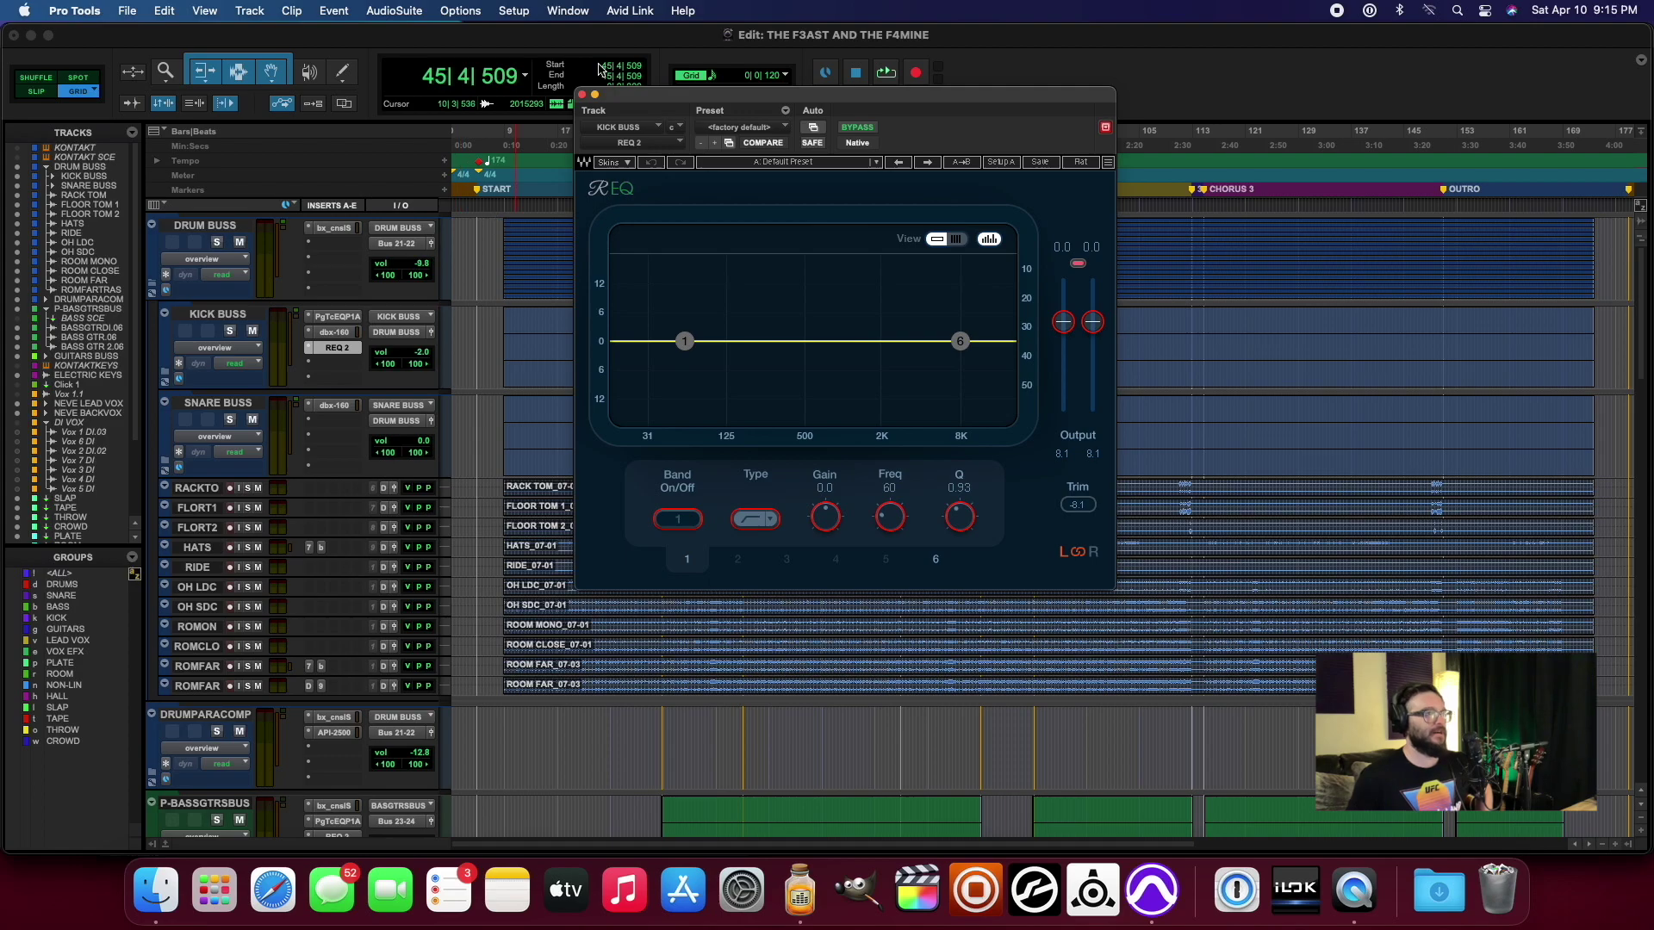
{"action": "left_click", "coordinate": [581, 95]}
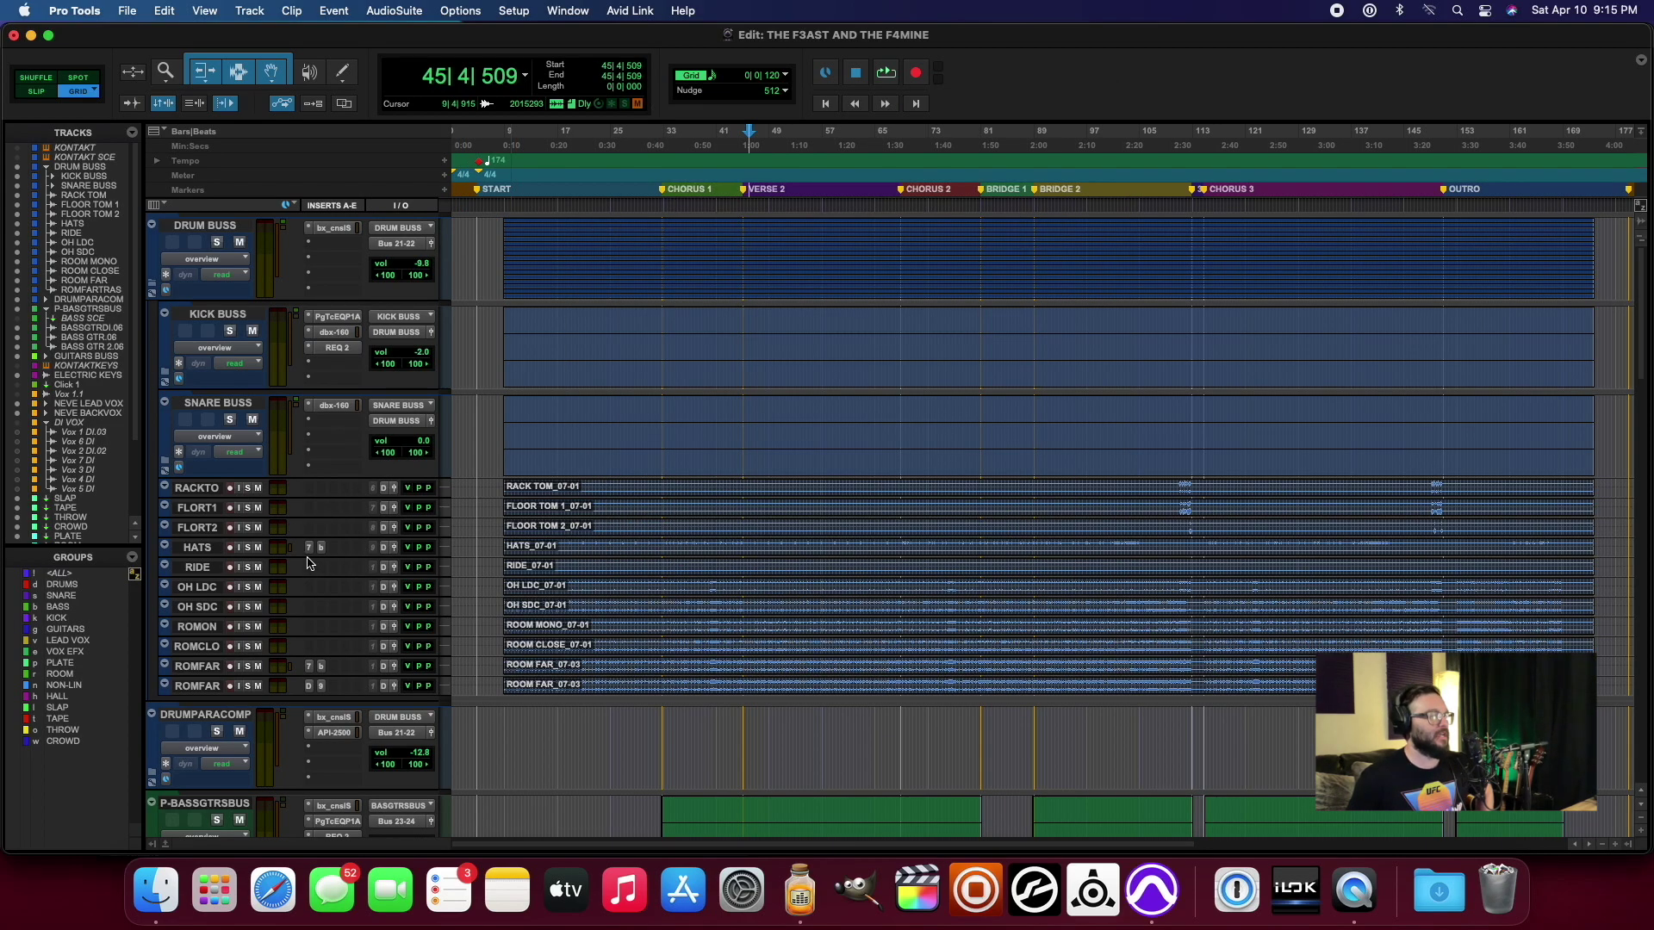
Step: Inspect the Scheps 73 preamp and EQ settings on the HATS track, toggling its bypass on and off
{"action": "left_click", "coordinate": [309, 547]}
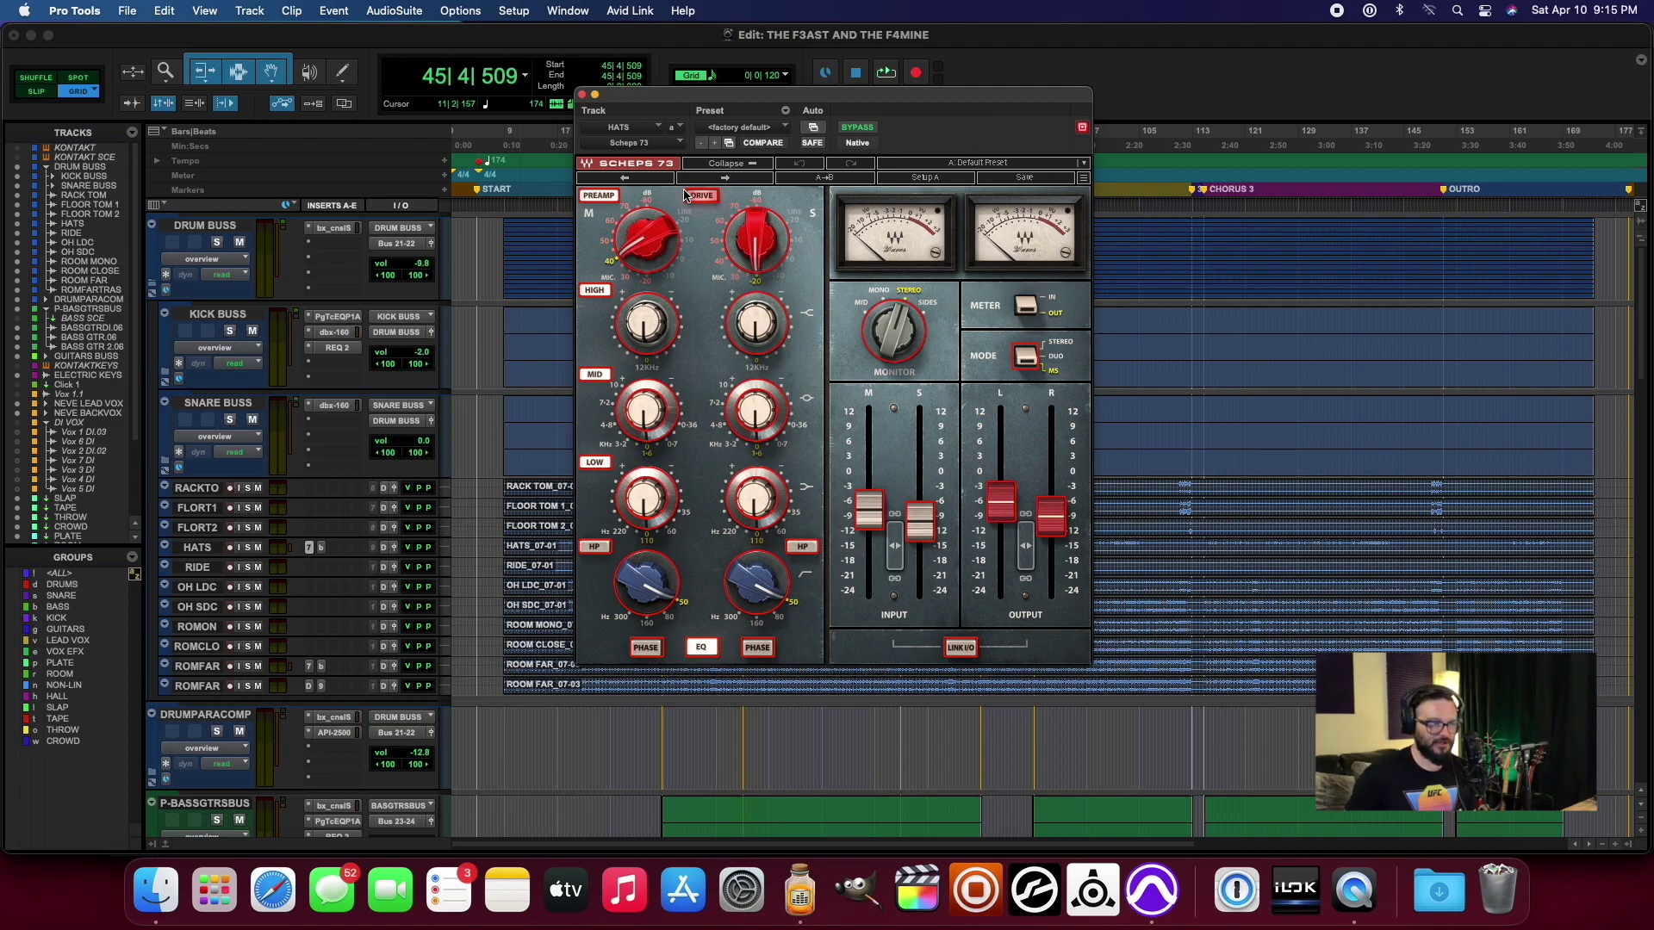
{"action": "mouse_move", "coordinate": [694, 229]}
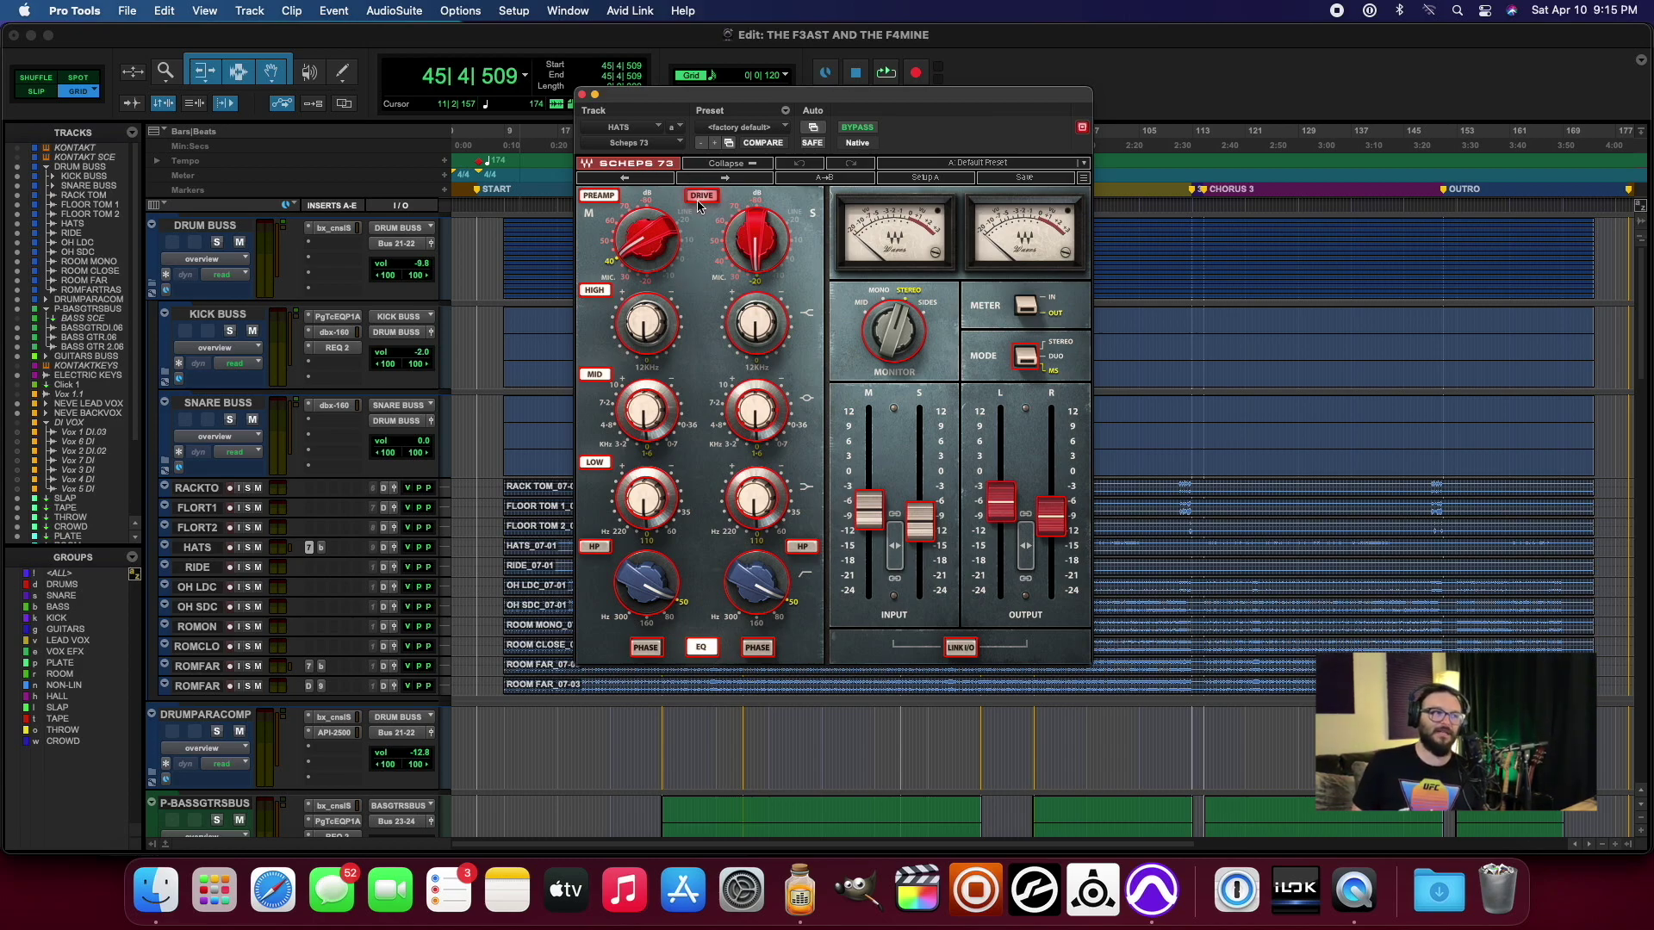
{"action": "mouse_move", "coordinate": [635, 274]}
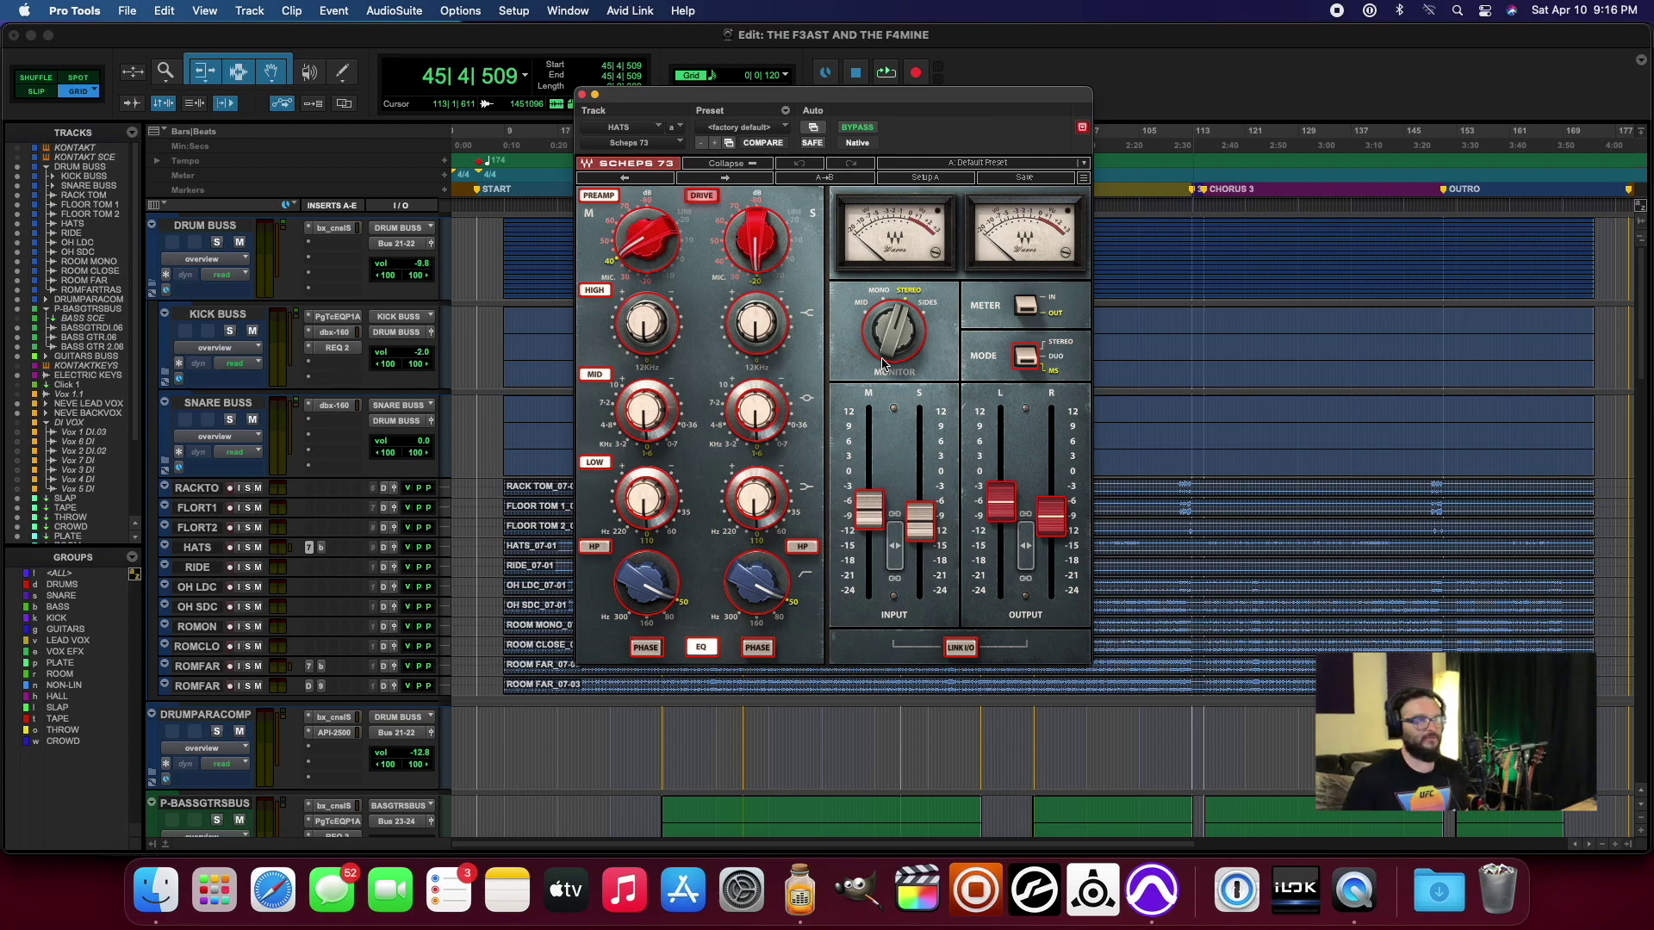
{"action": "left_click", "coordinate": [859, 127]}
{"action": "left_click", "coordinate": [861, 129]}
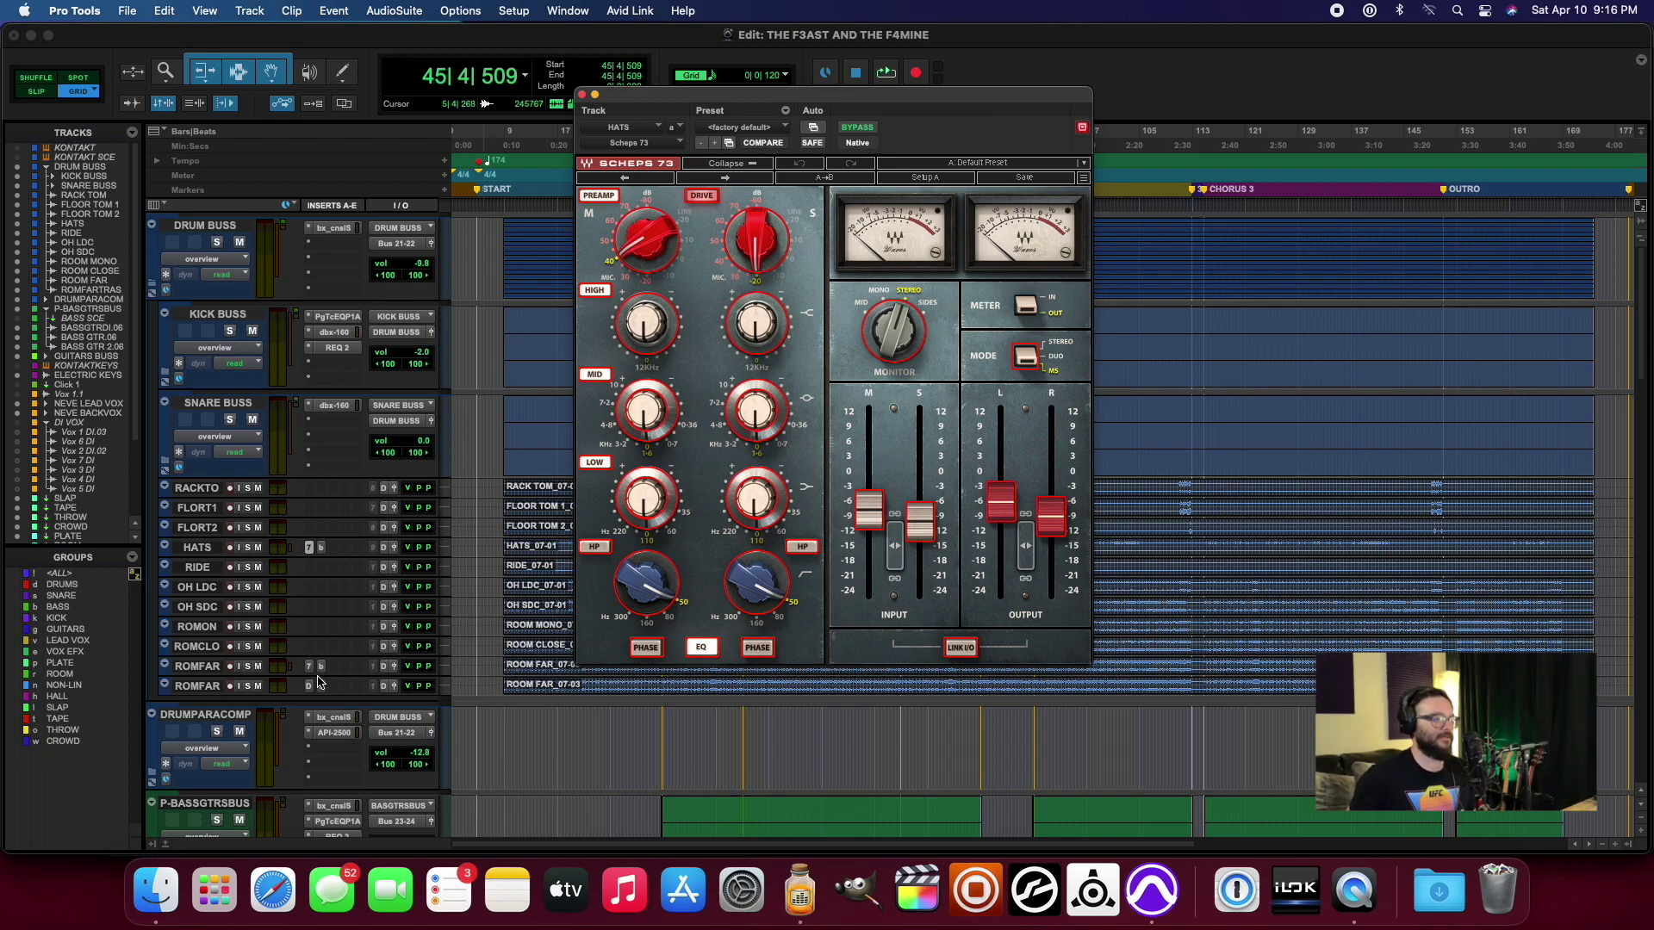
Step: Inspect the bx_console SSL 4000 G on HATS and the Ozone 9 Elements Imager on the ROOM FAR TRASH track
{"action": "left_click", "coordinate": [321, 548]}
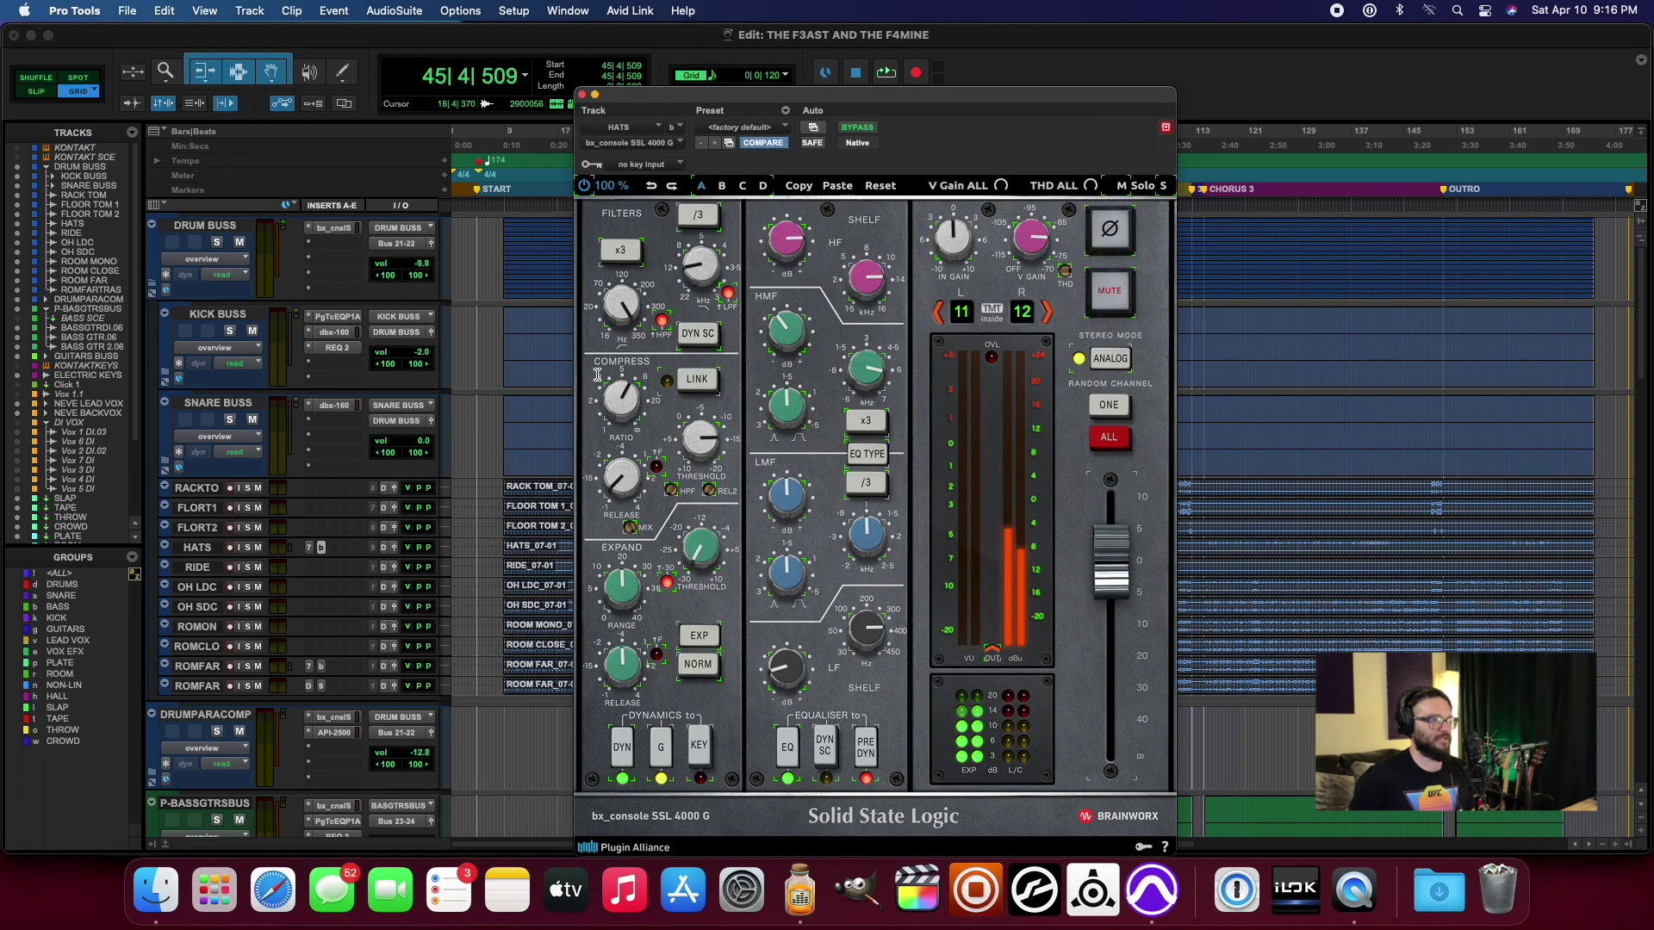
{"action": "left_click", "coordinate": [583, 95]}
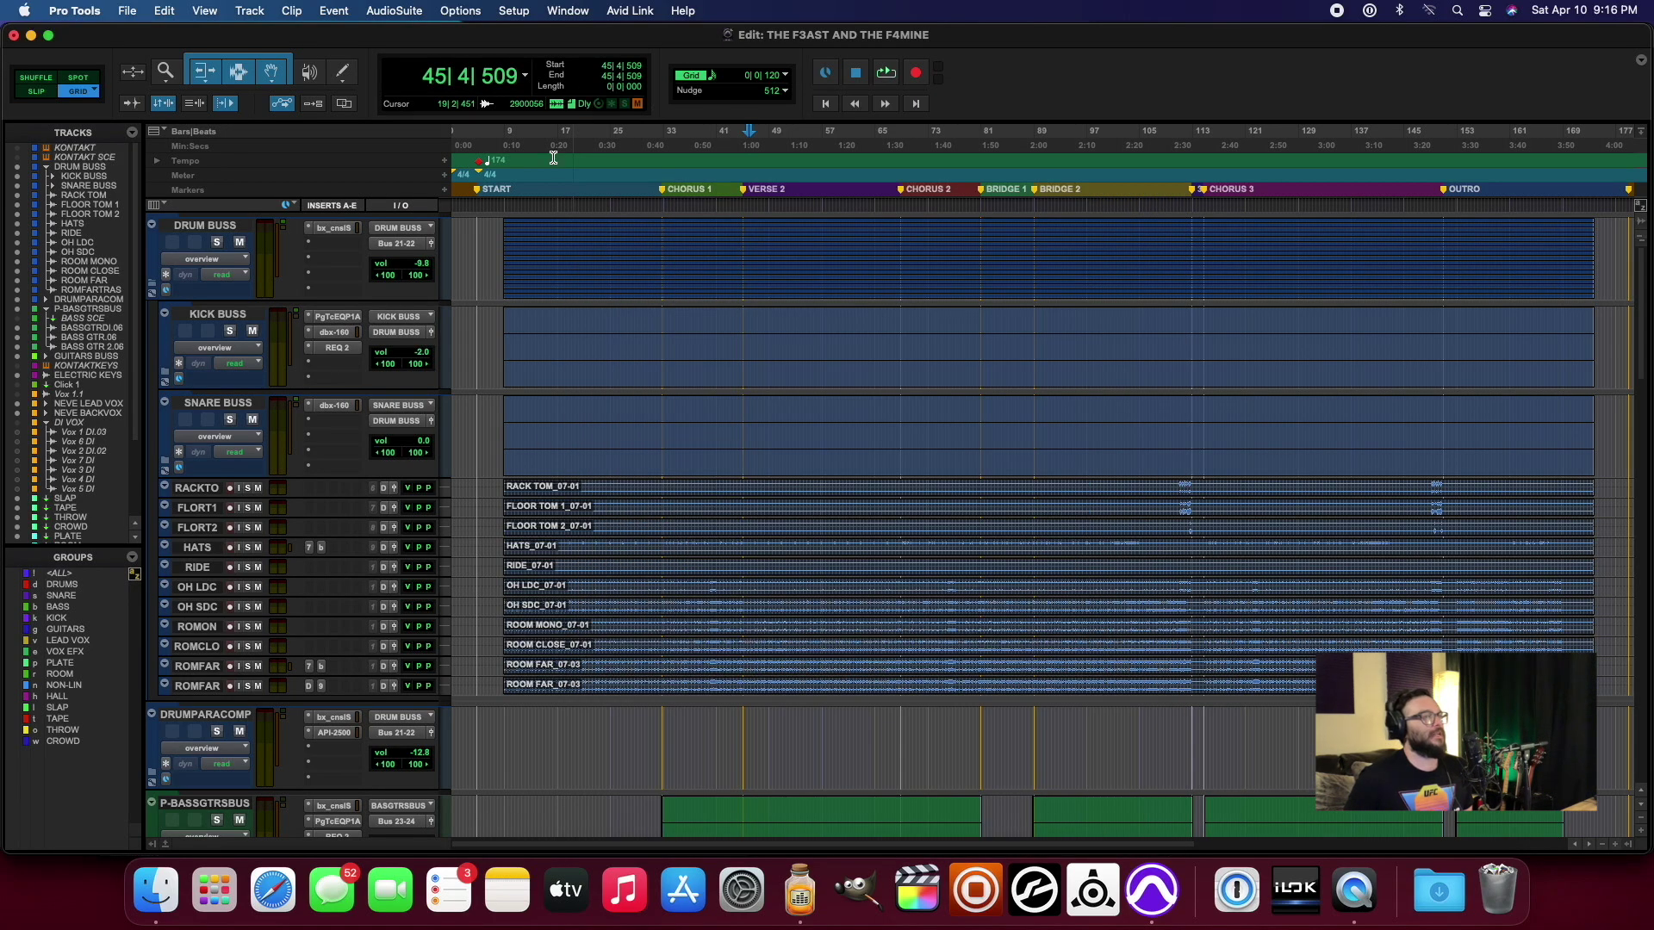
{"action": "left_click", "coordinate": [320, 687]}
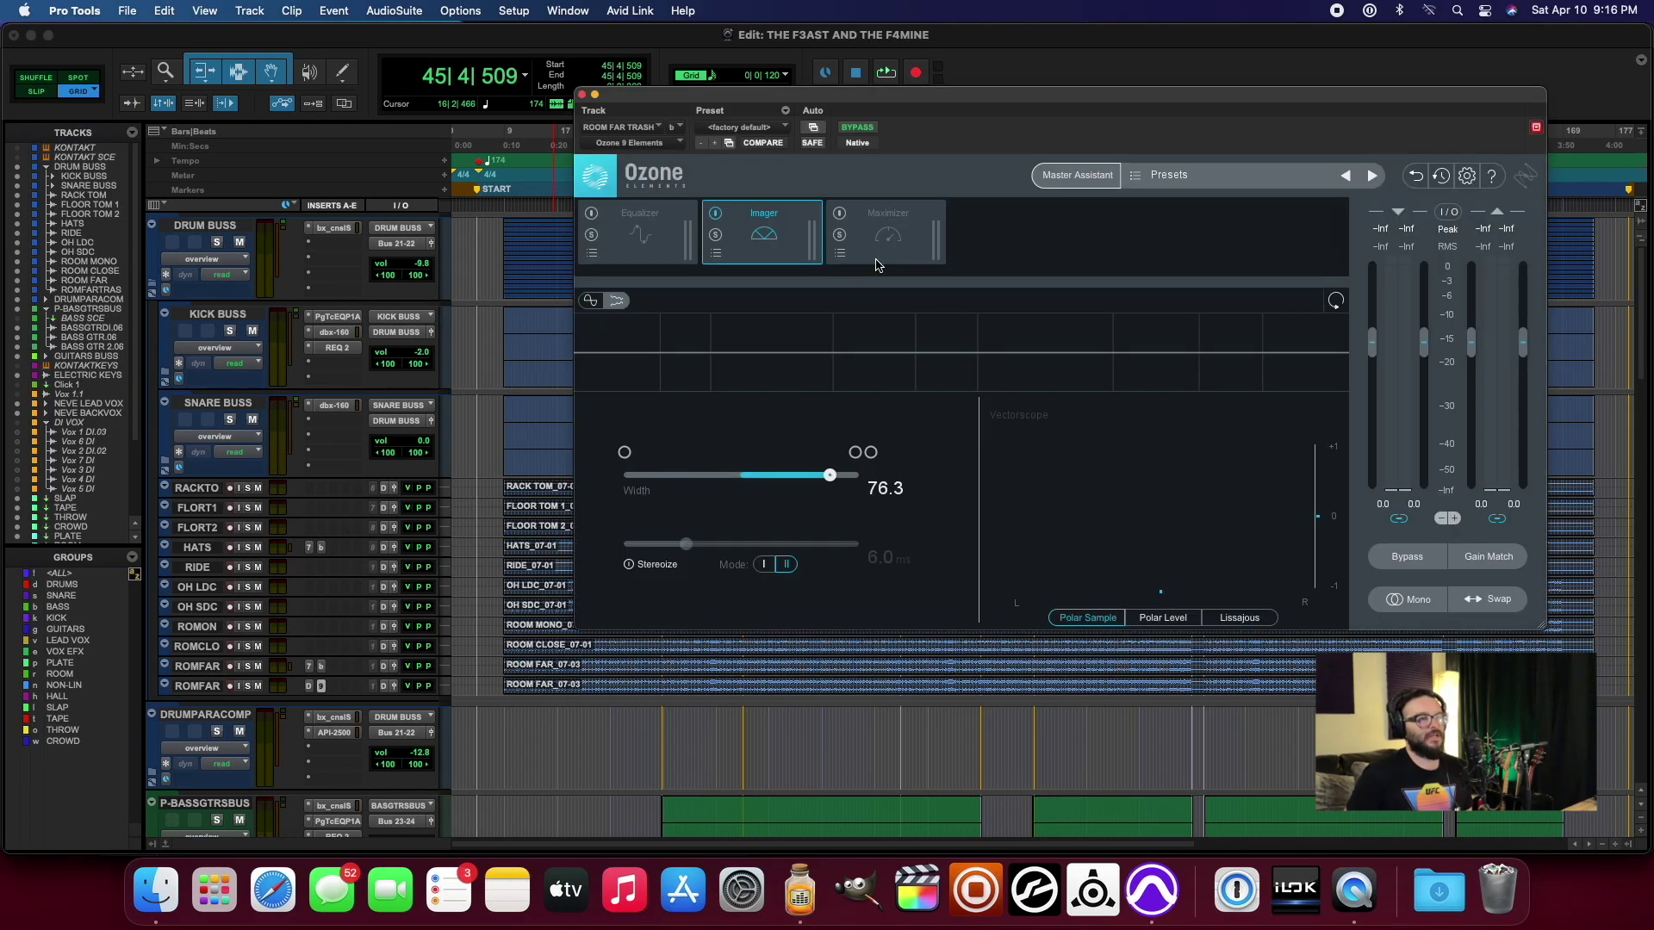
{"action": "left_click", "coordinate": [583, 94]}
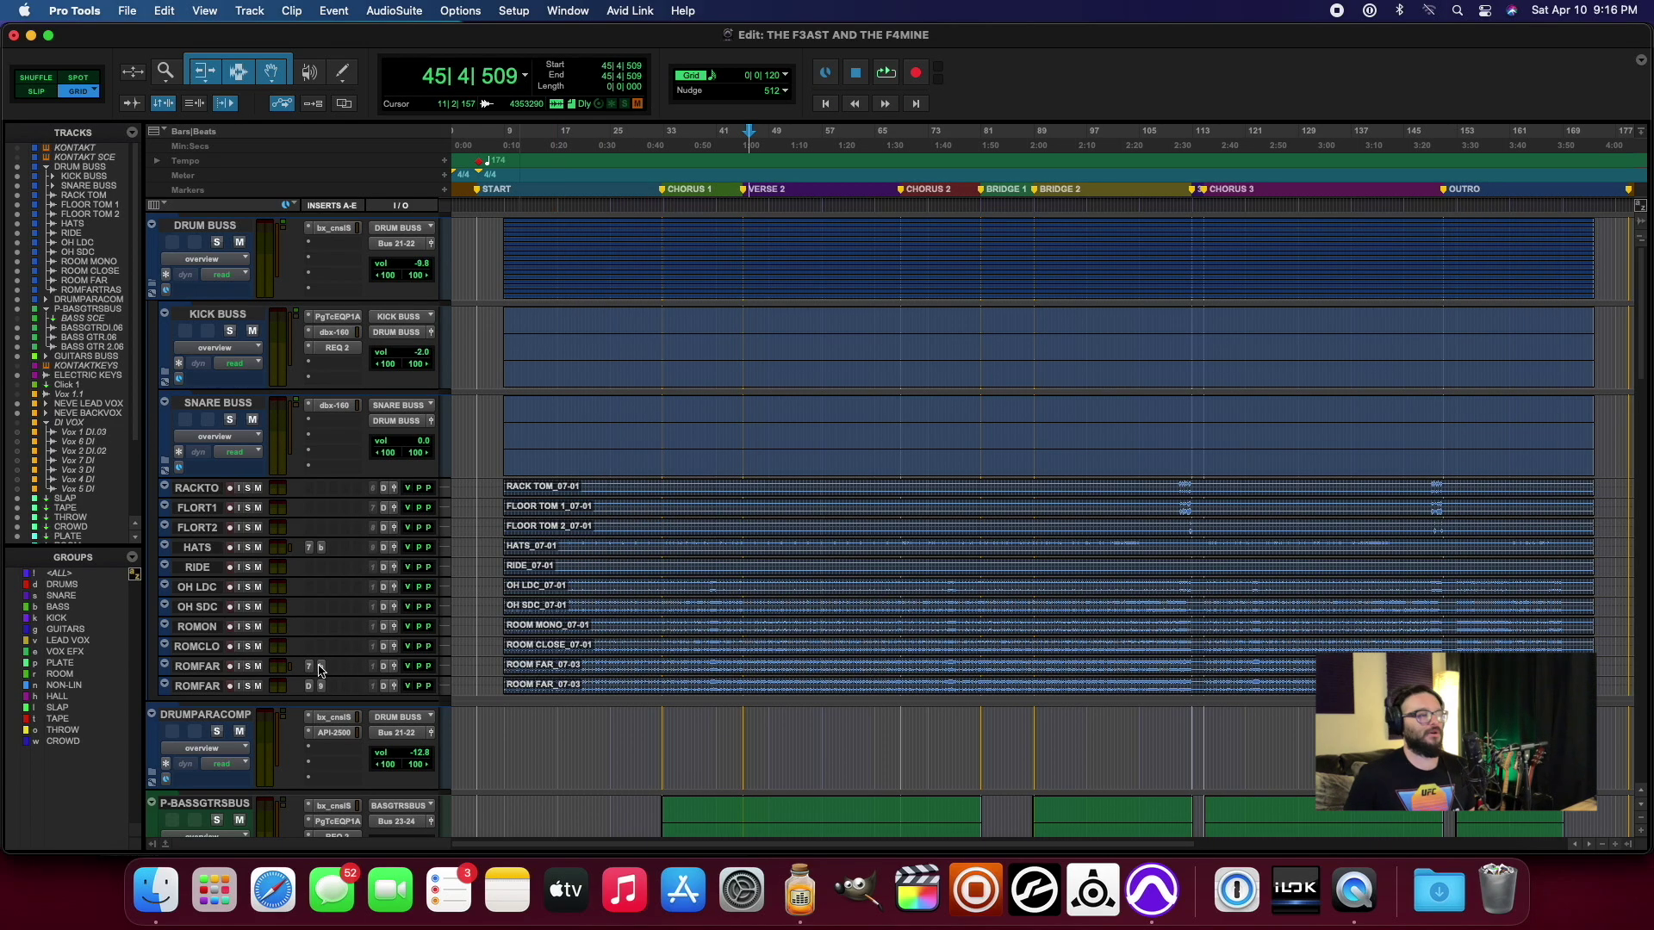
Step: Collapse the DRUM BUSS folder to hide its drum tracks
{"action": "scroll", "coordinate": [345, 687], "scroll_direction": "down", "scroll_amount": 8}
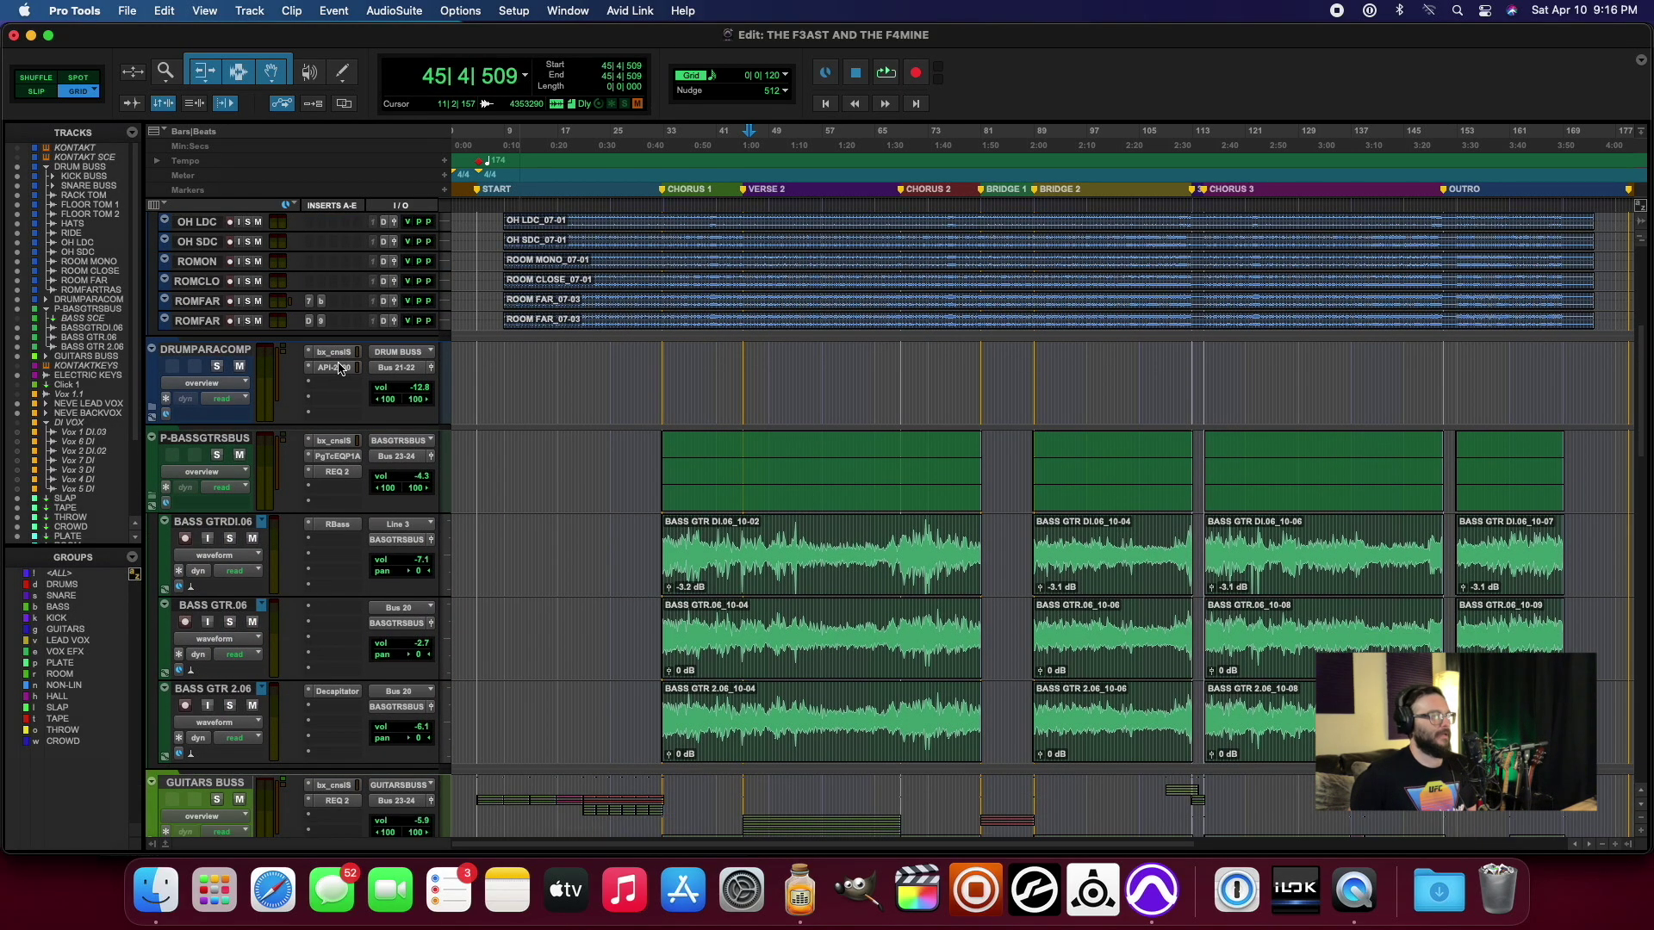
{"action": "scroll", "coordinate": [336, 373], "scroll_direction": "up", "scroll_amount": 5}
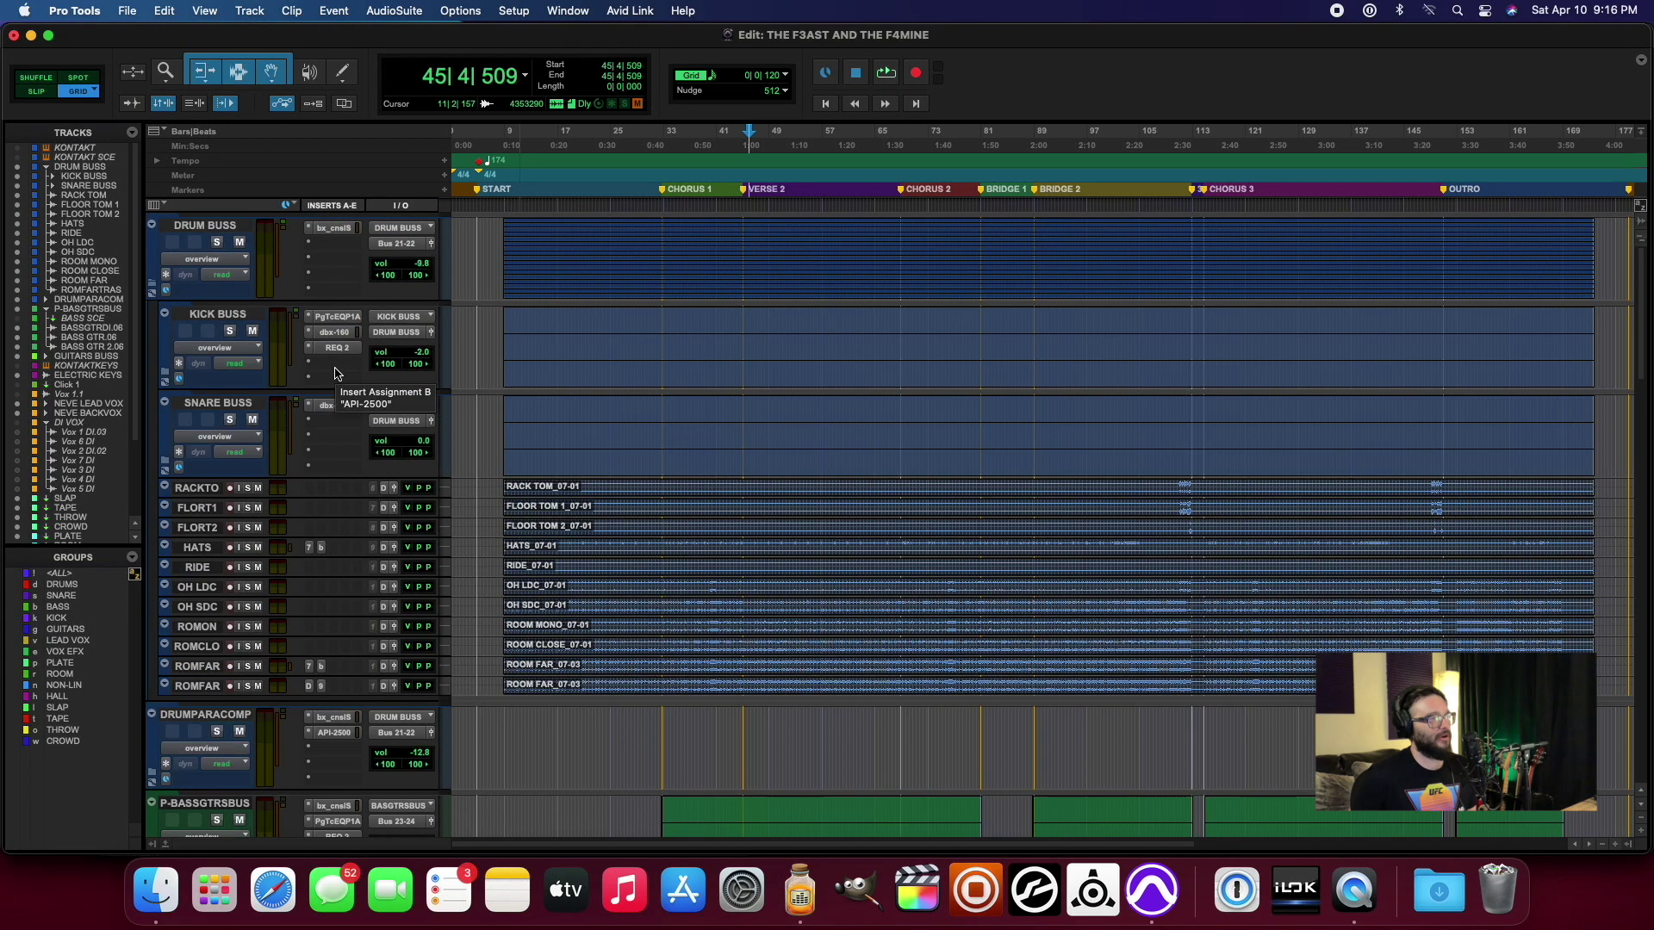
{"action": "left_click", "coordinate": [151, 281]}
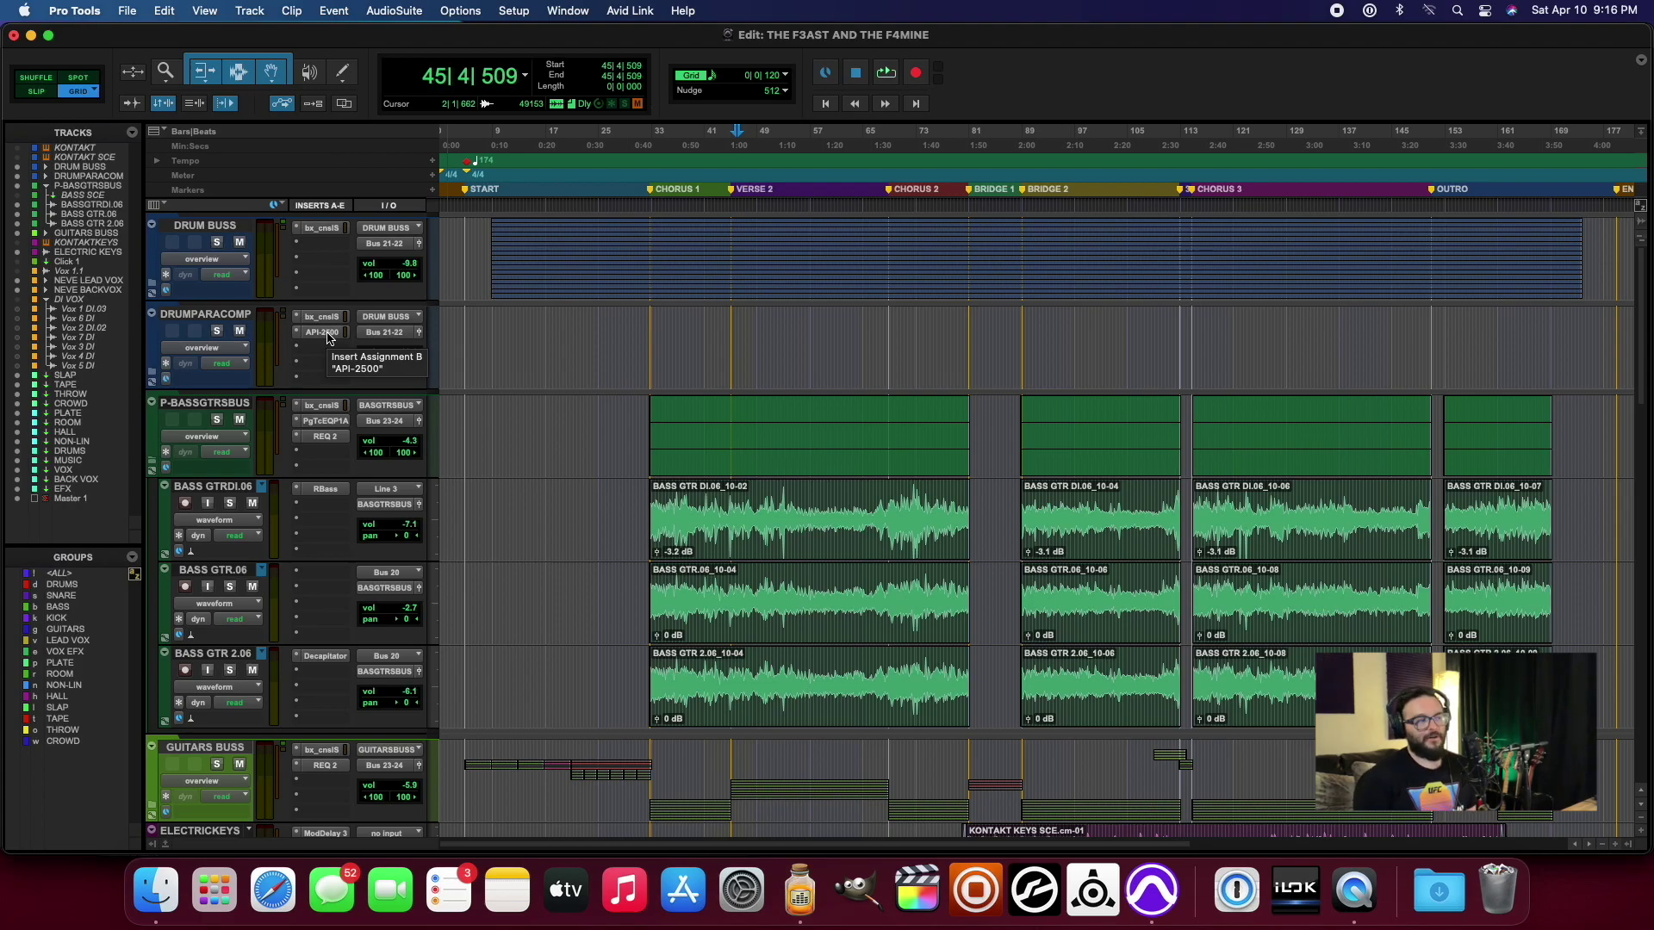
Step: Examine the API-2500 compressor on DRUMPARACOMP during playback, and highlight the DRUM BUSS and DRUMPARACOMP tracks in turn
{"action": "left_click", "coordinate": [323, 332]}
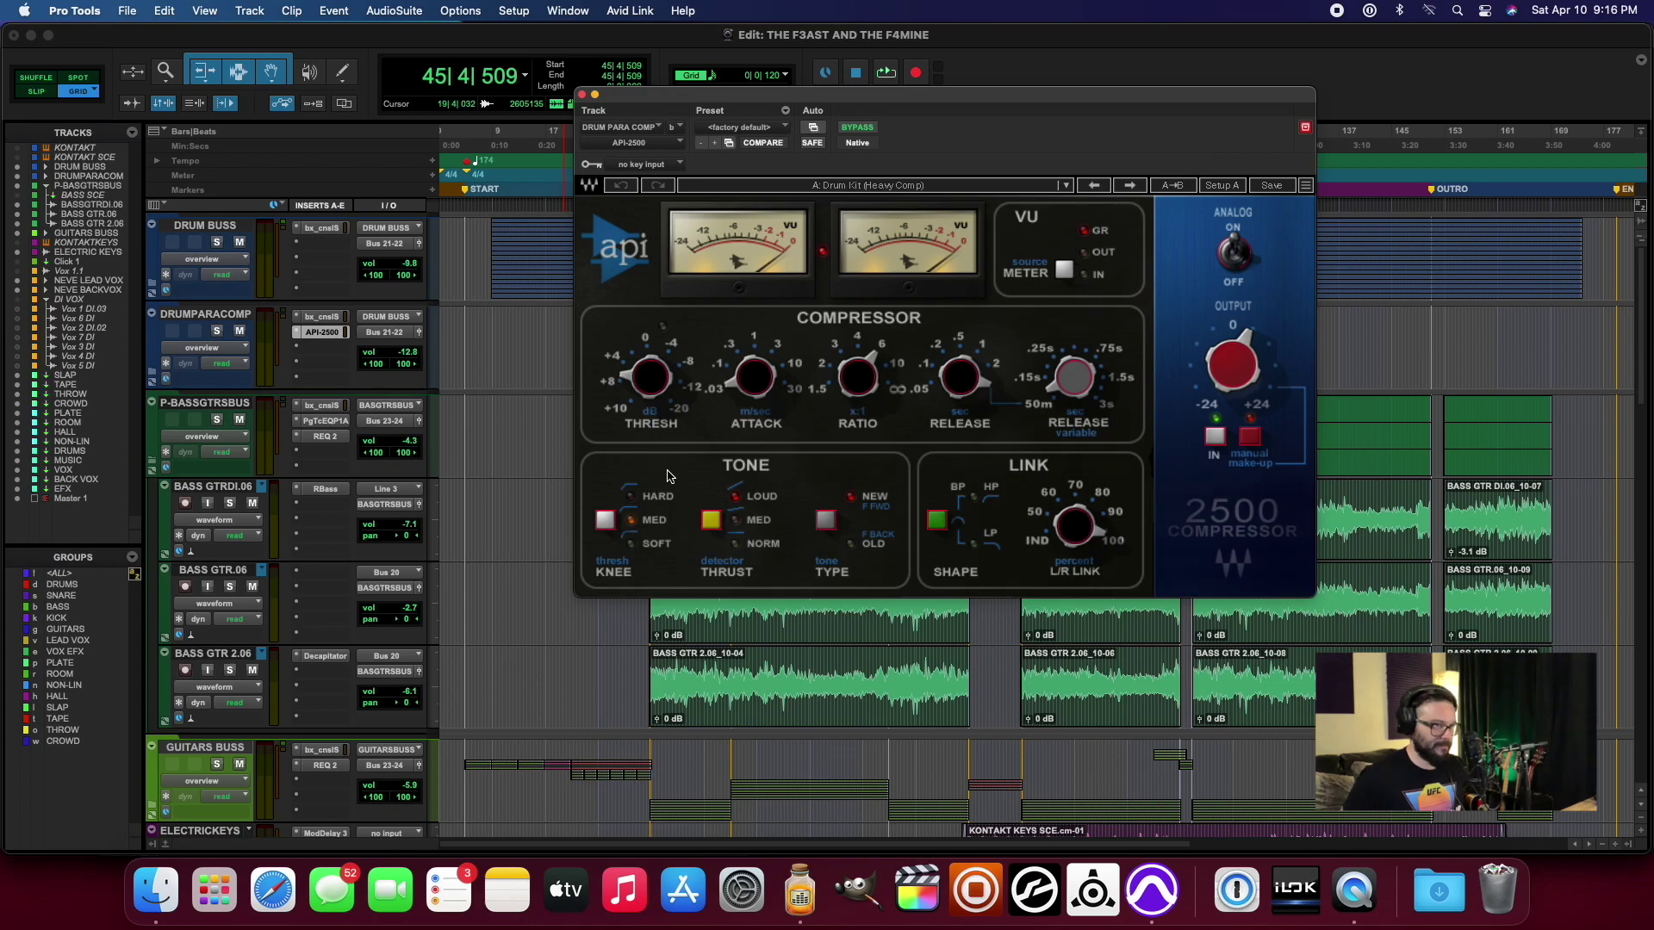
{"action": "key", "text": "space"}
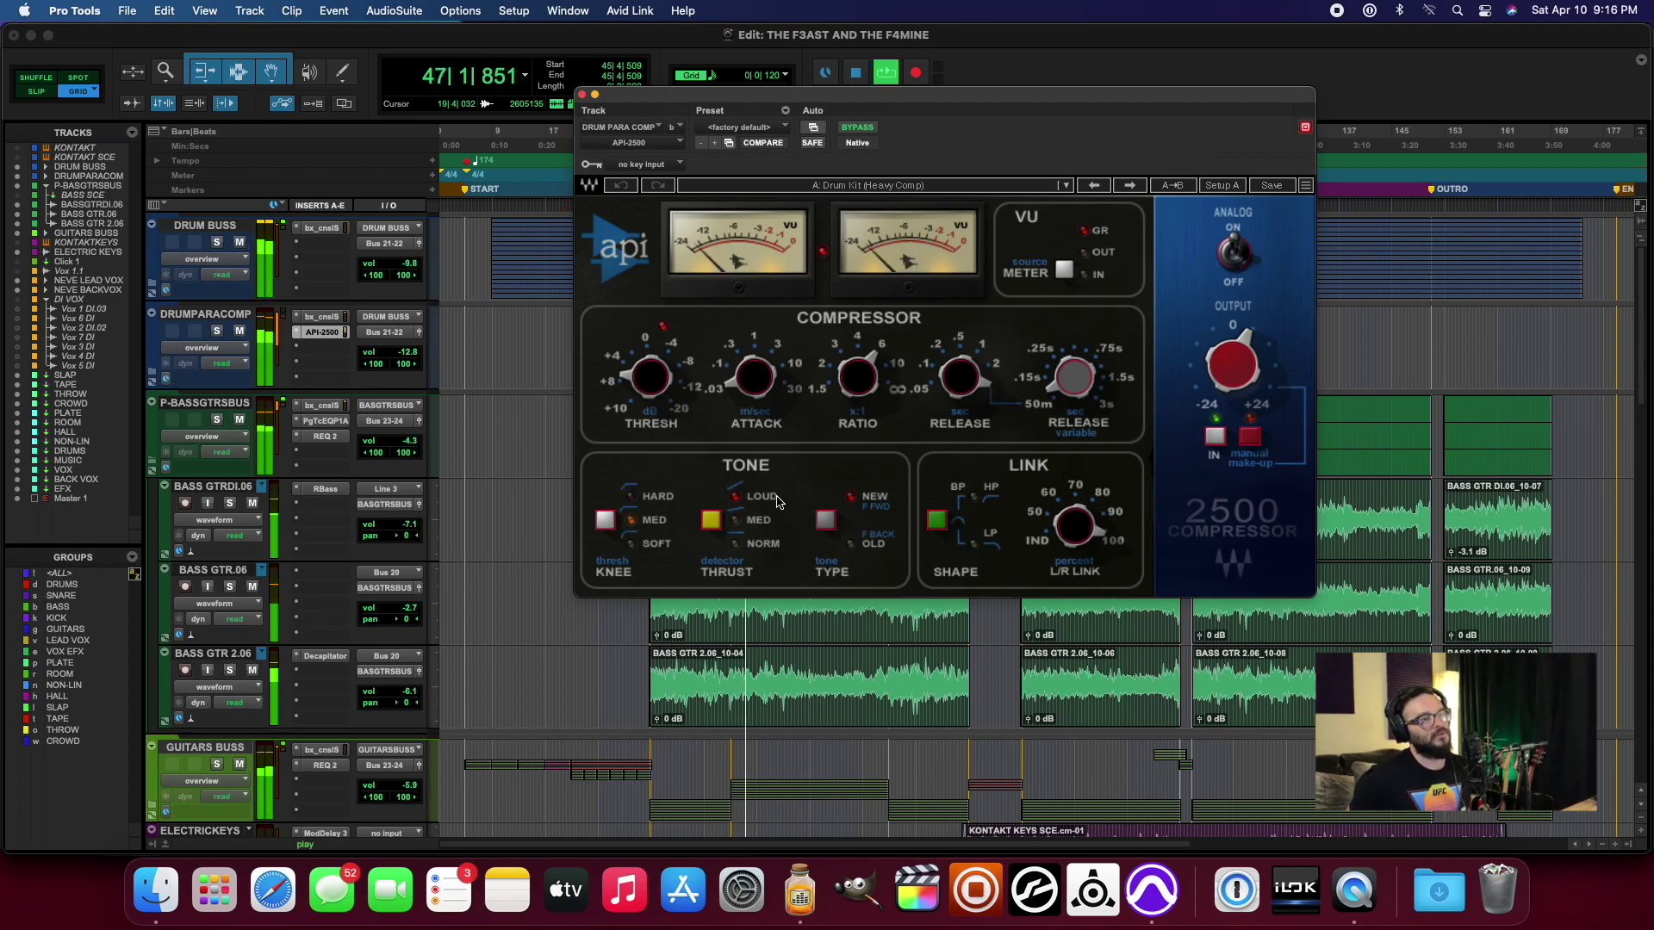
{"action": "key", "text": "space"}
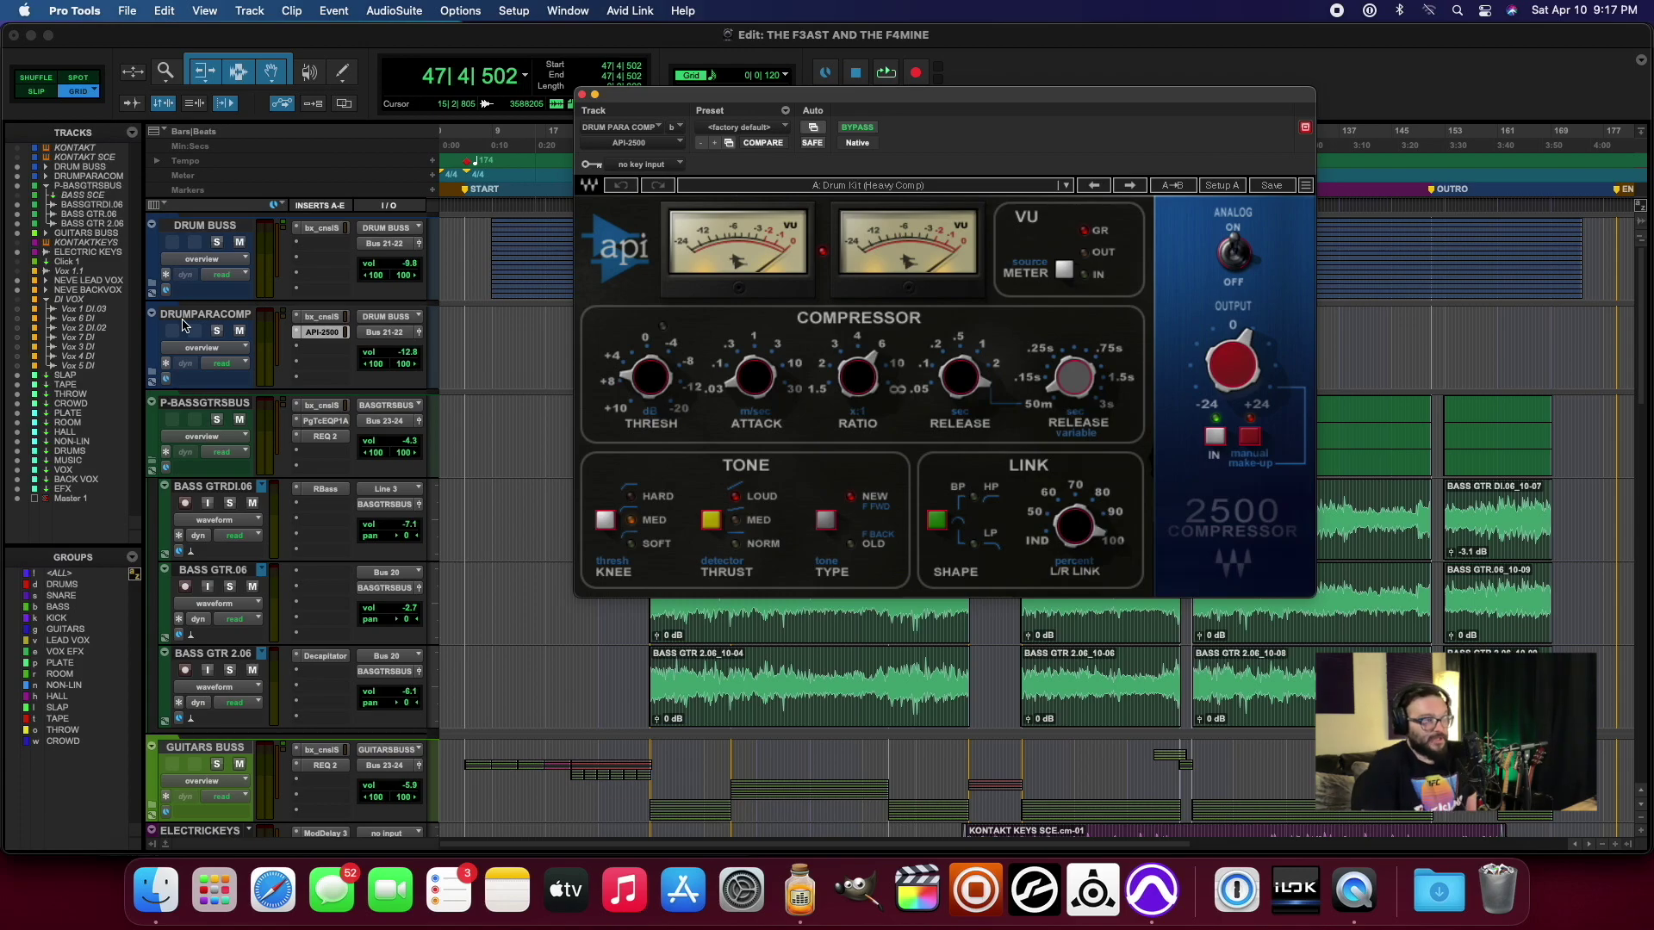
{"action": "left_click", "coordinate": [196, 228]}
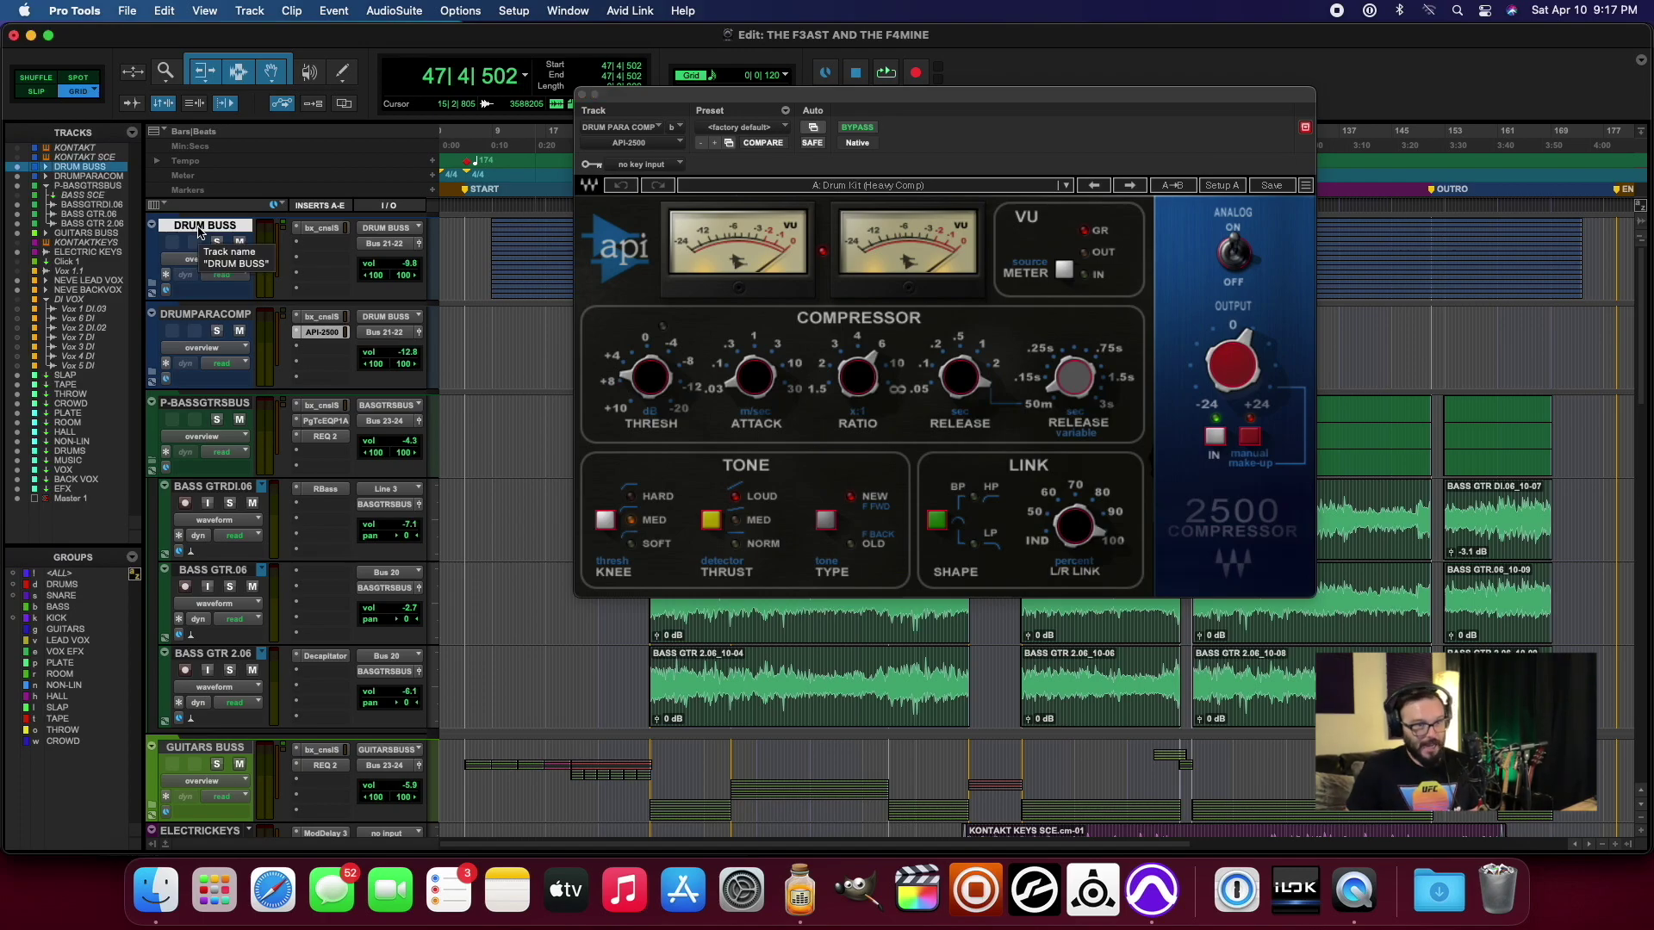
{"action": "left_click", "coordinate": [195, 317]}
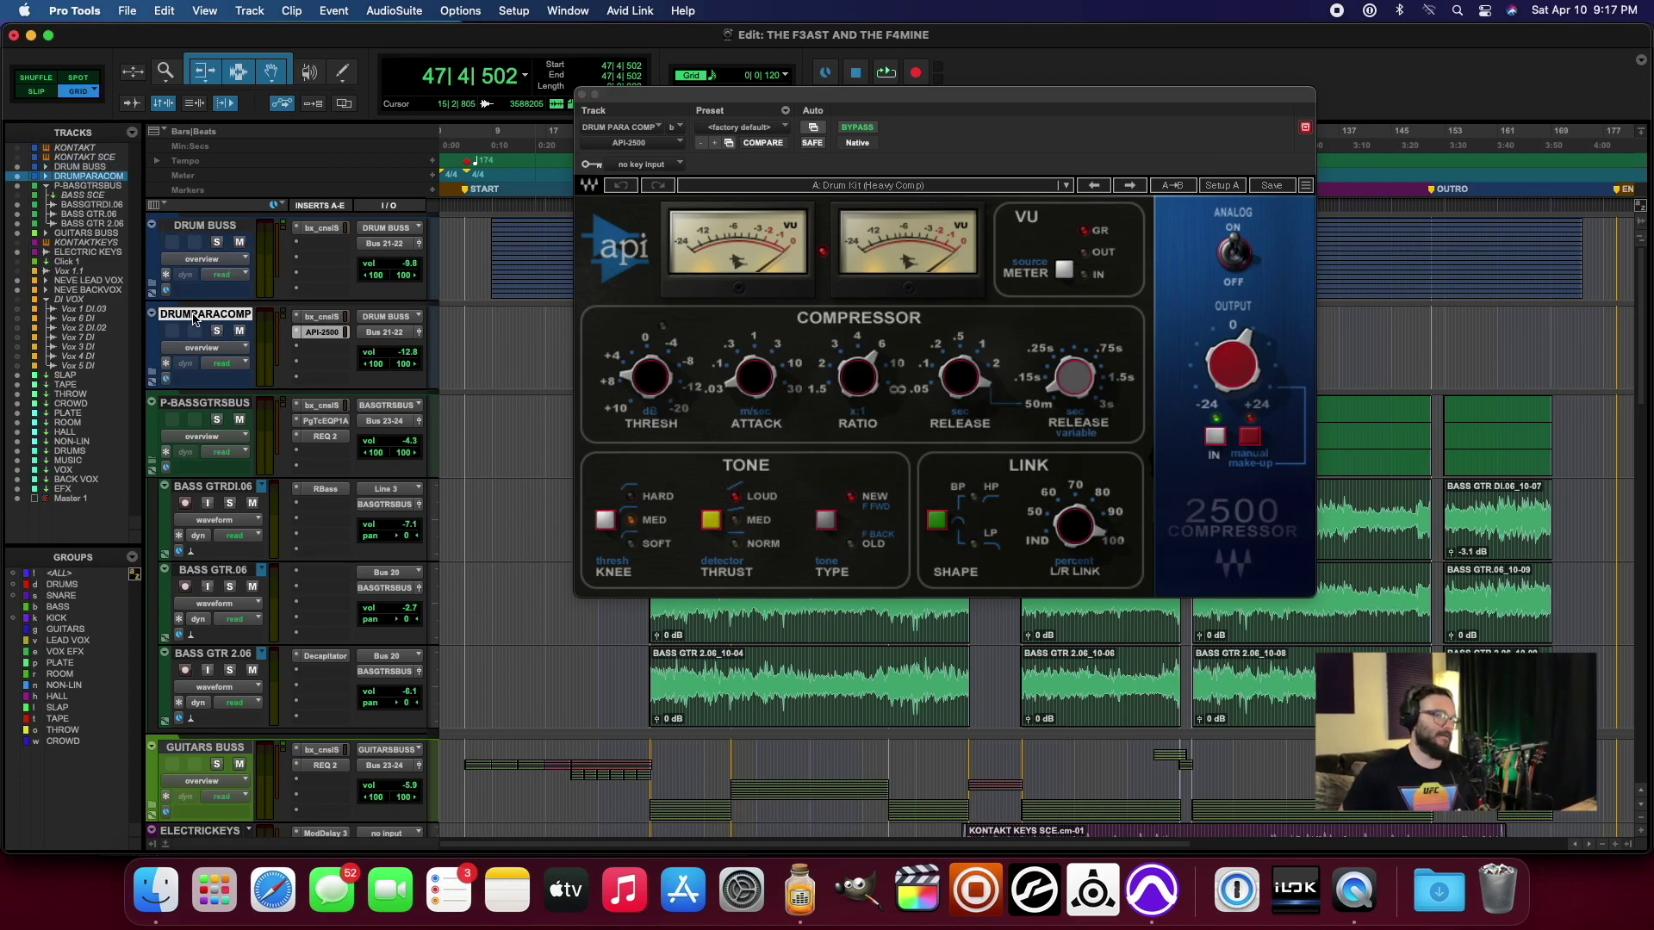
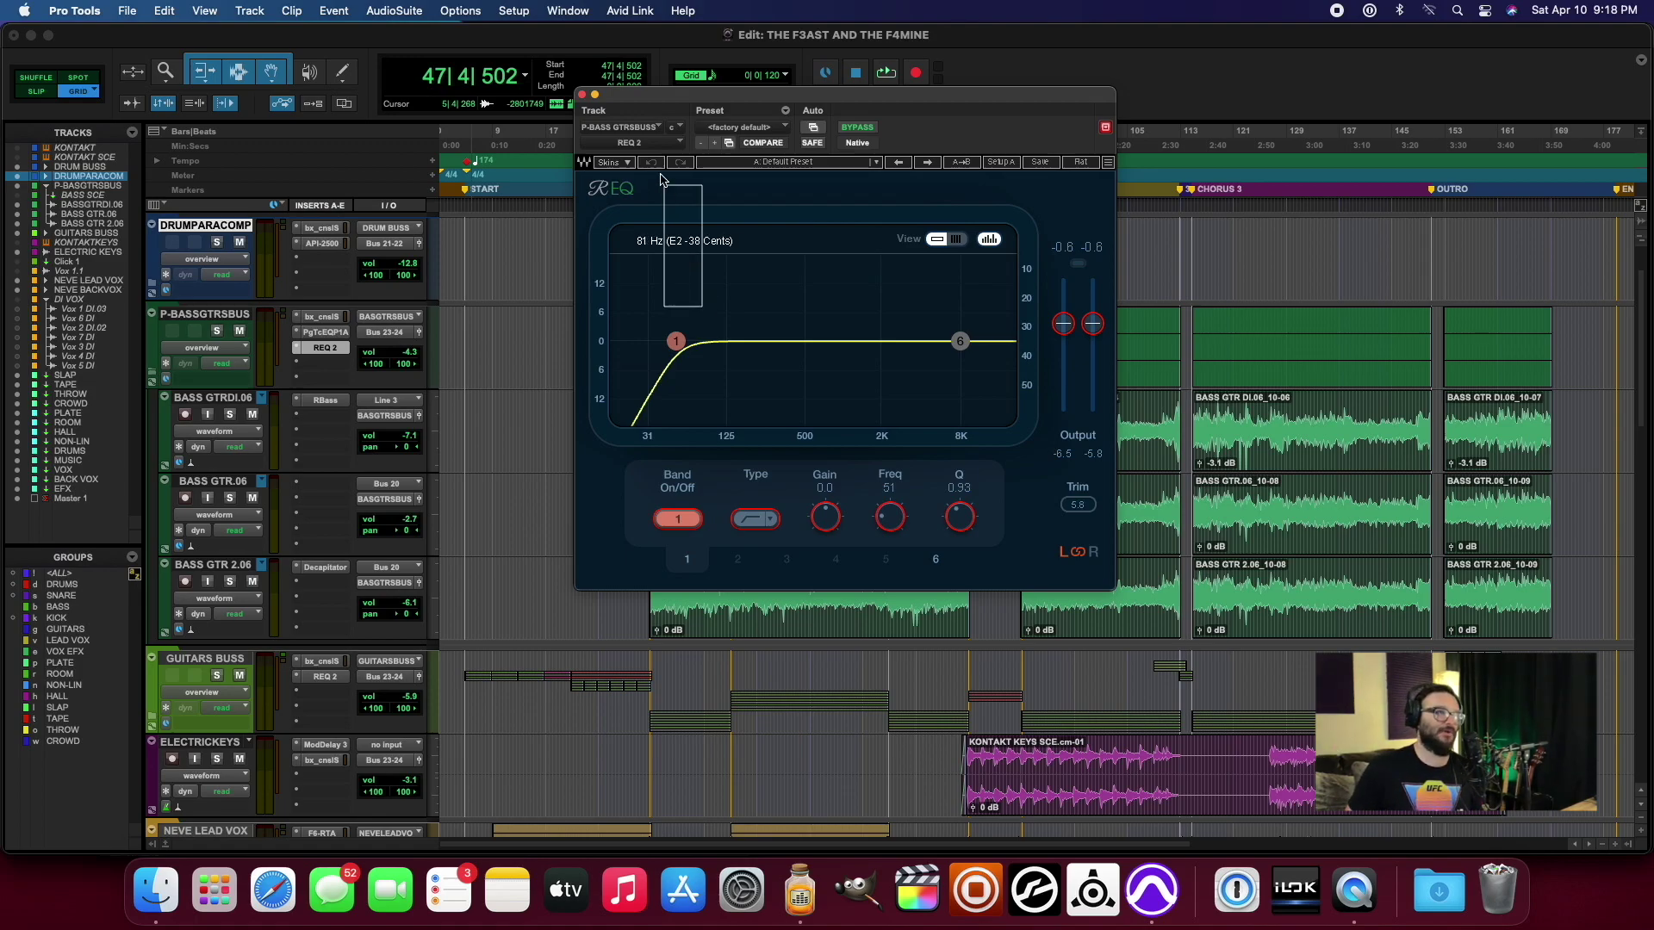
Step: Close the REQ 2 equalizer and inspect the RBass settings on the BASS GTRDI.06 track
{"action": "left_click", "coordinate": [582, 95]}
{"action": "left_click", "coordinate": [341, 400]}
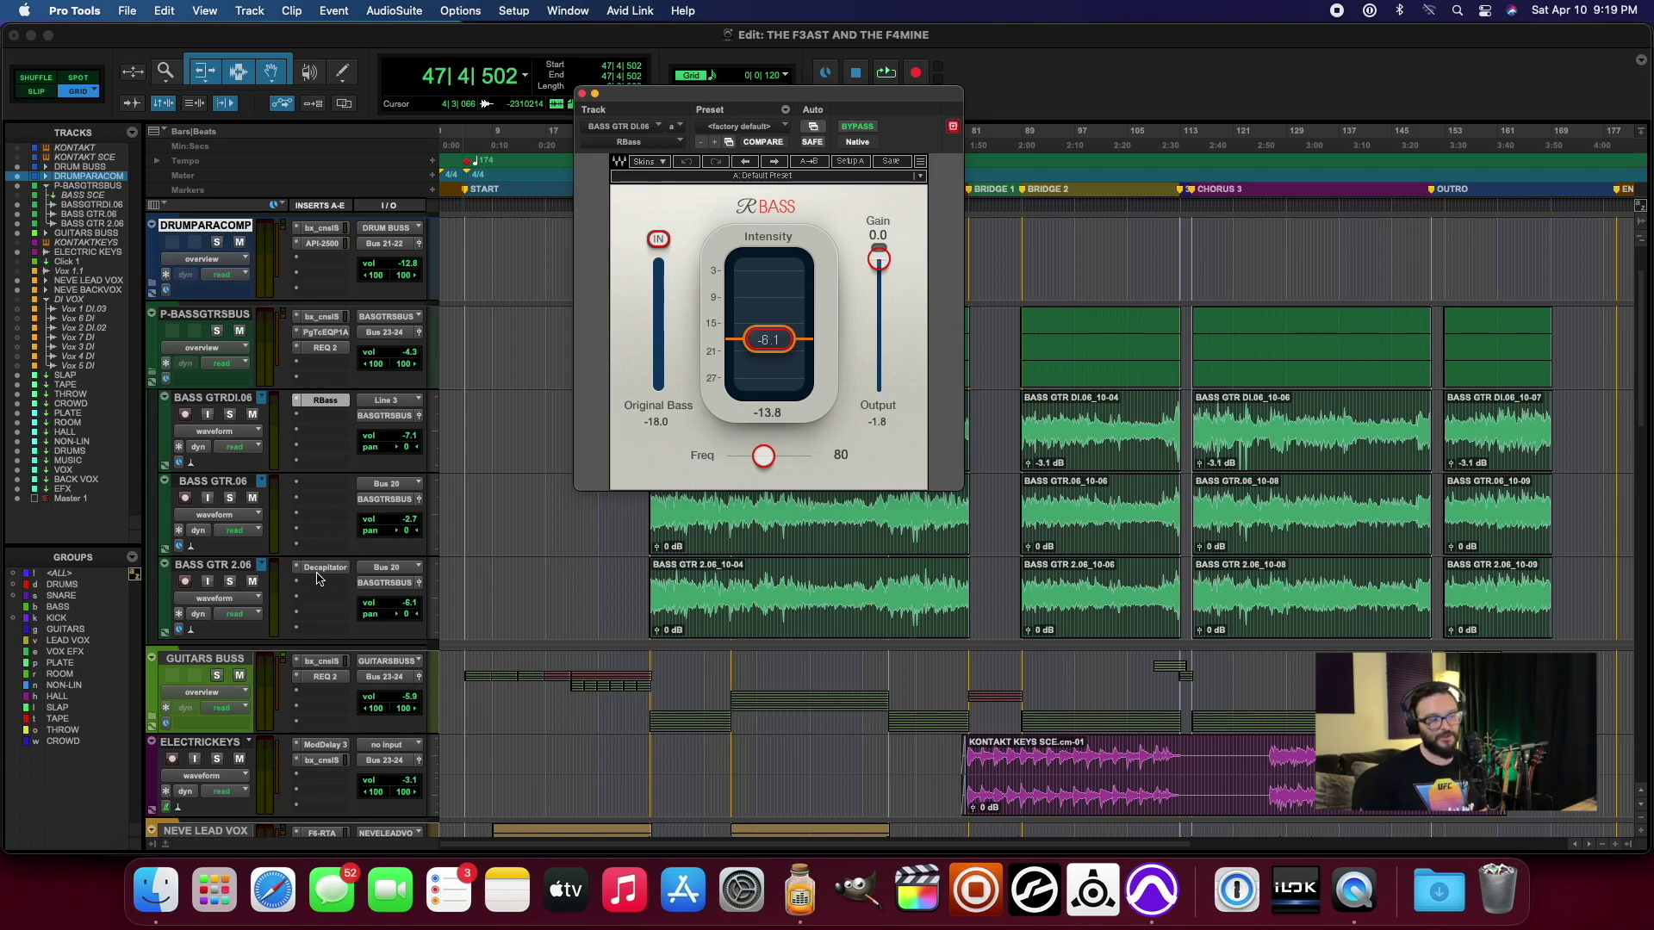
{"action": "scroll", "coordinate": [321, 579], "scroll_direction": "down", "scroll_amount": 3}
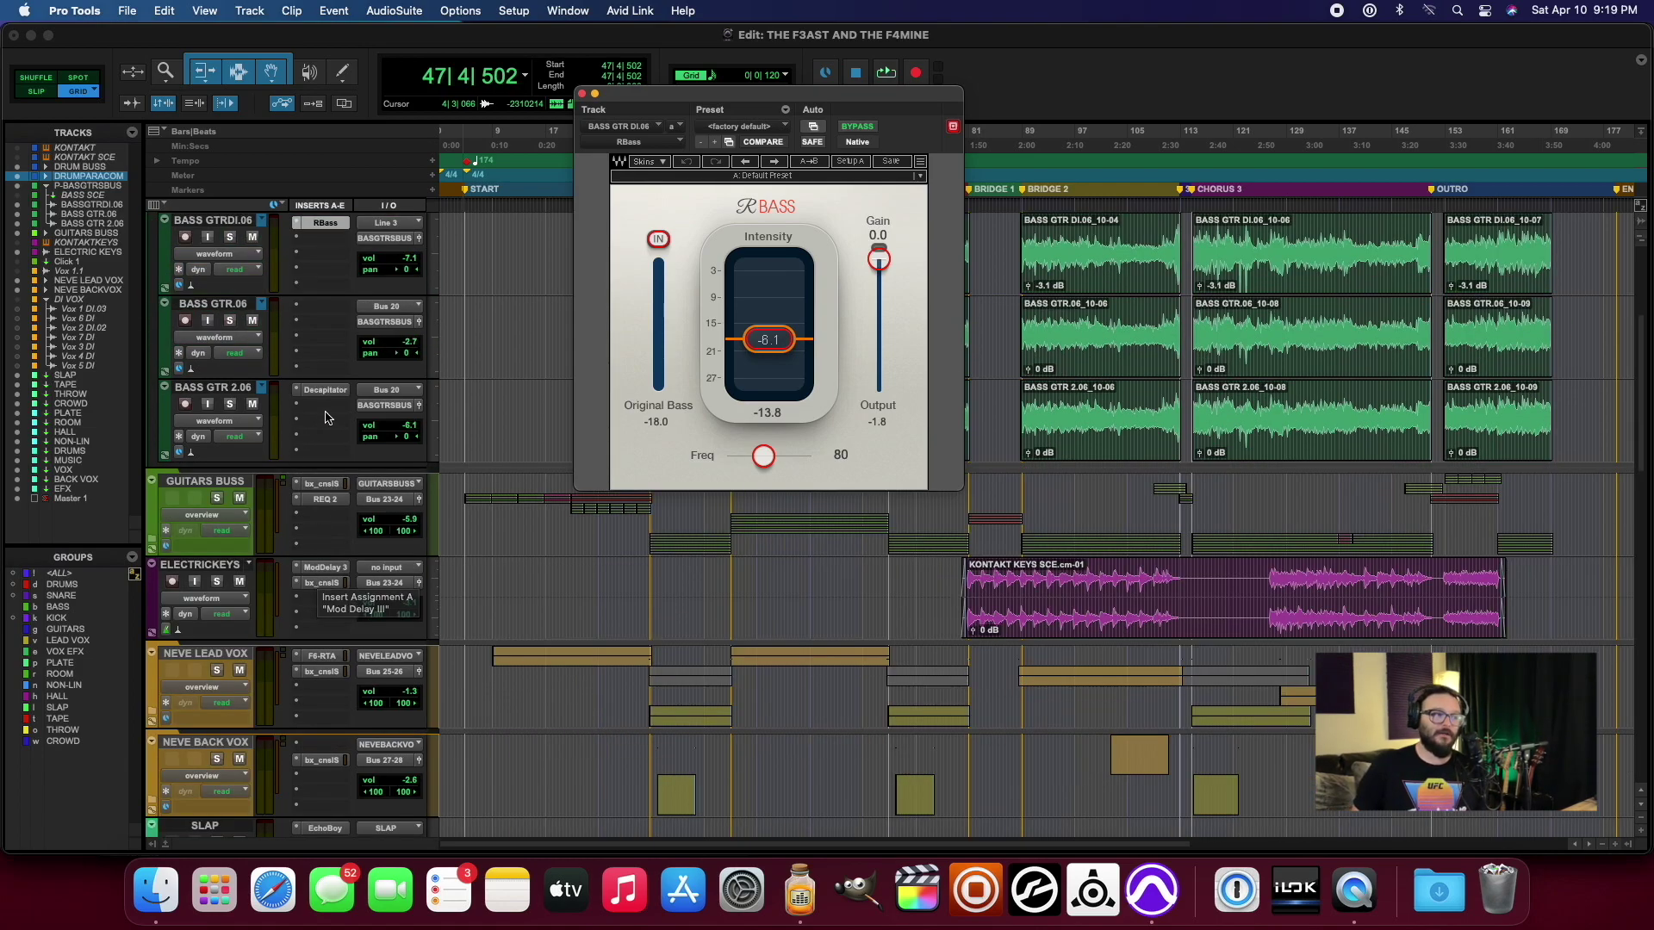
{"action": "left_click", "coordinate": [582, 93]}
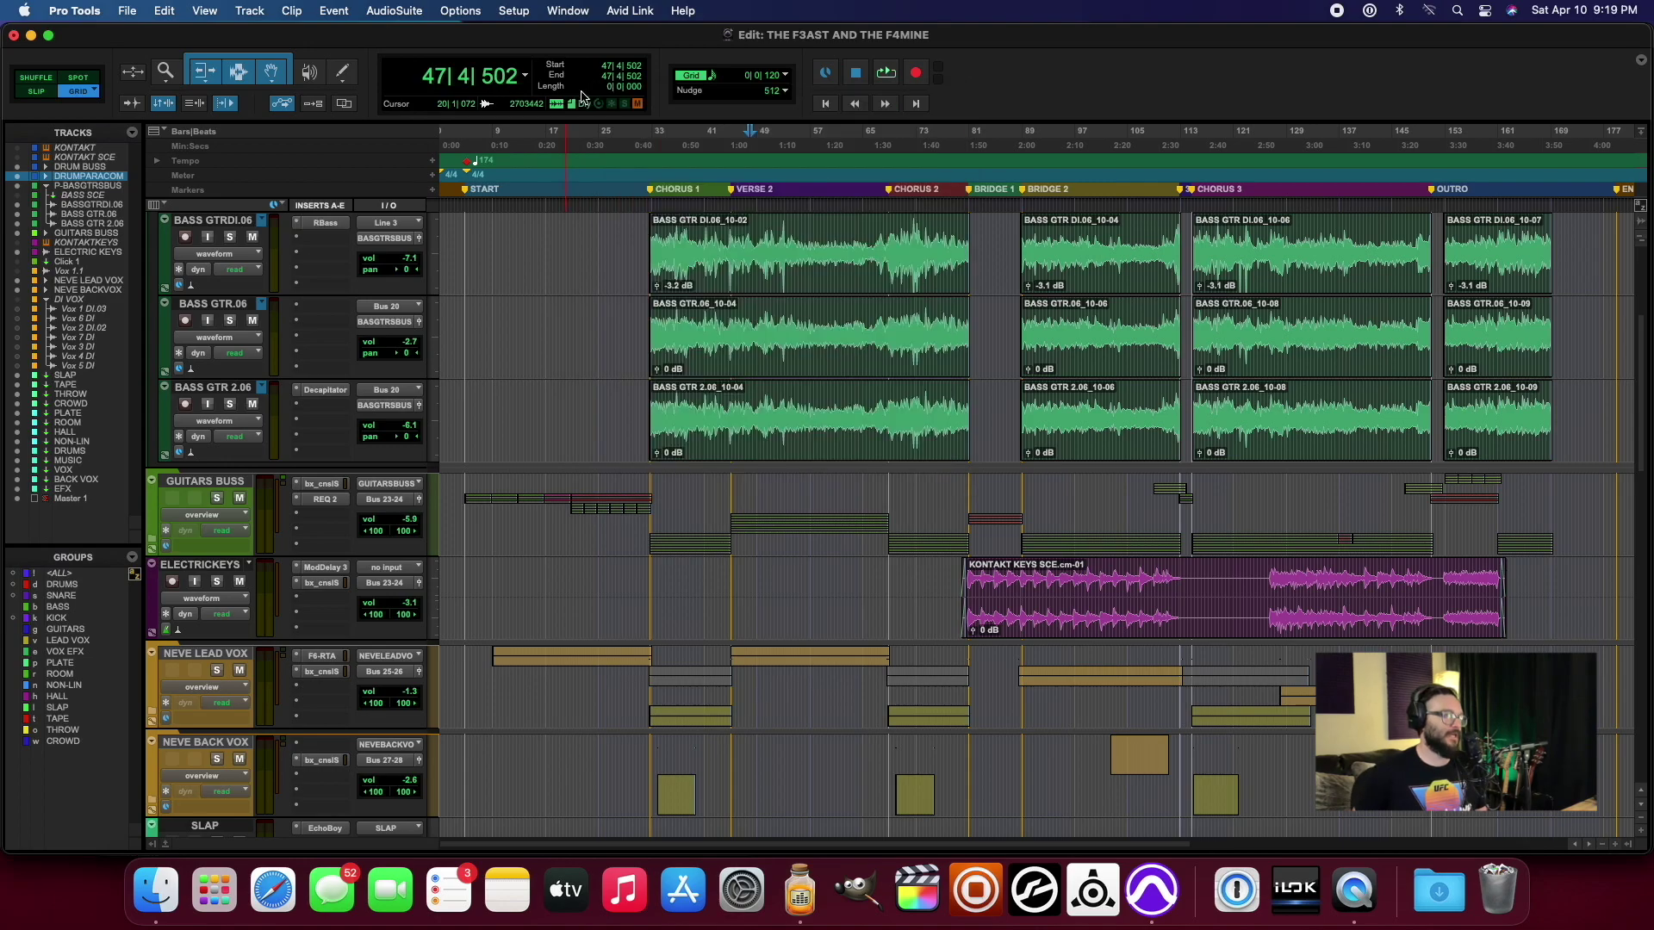
Step: Inspect the F6-RTA equalizer on NEVE LEAD VOX, and briefly expand that folder to view its vocal tracks
{"action": "scroll", "coordinate": [316, 370], "scroll_direction": "down", "scroll_amount": 9}
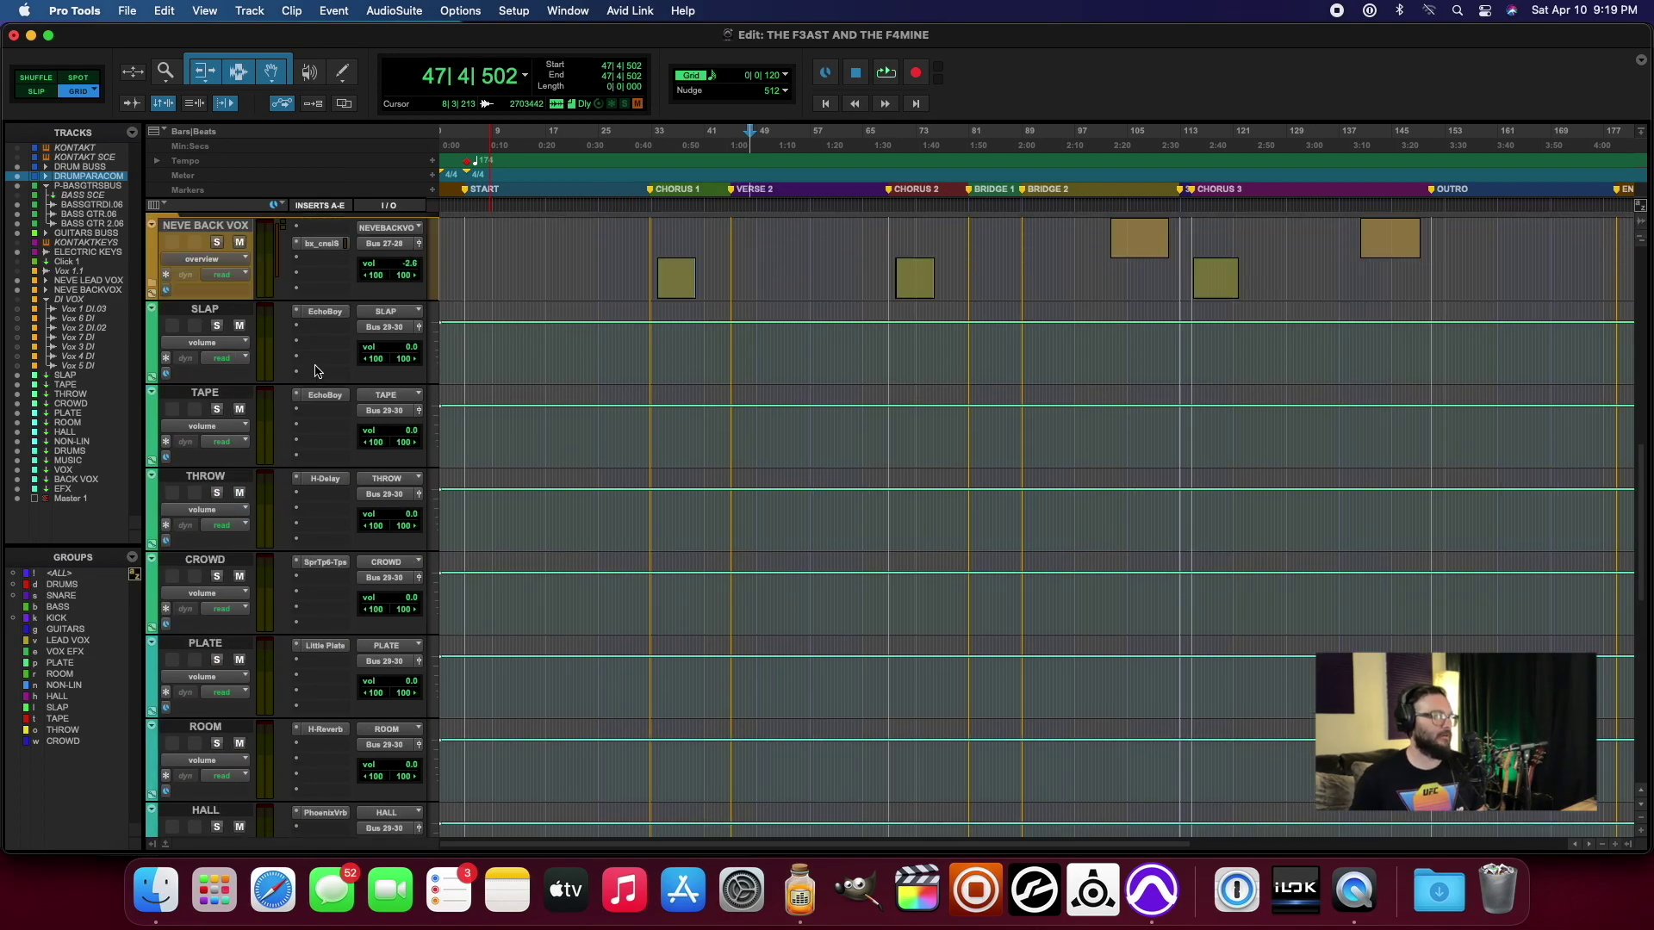
{"action": "scroll", "coordinate": [316, 370], "scroll_direction": "up", "scroll_amount": 5}
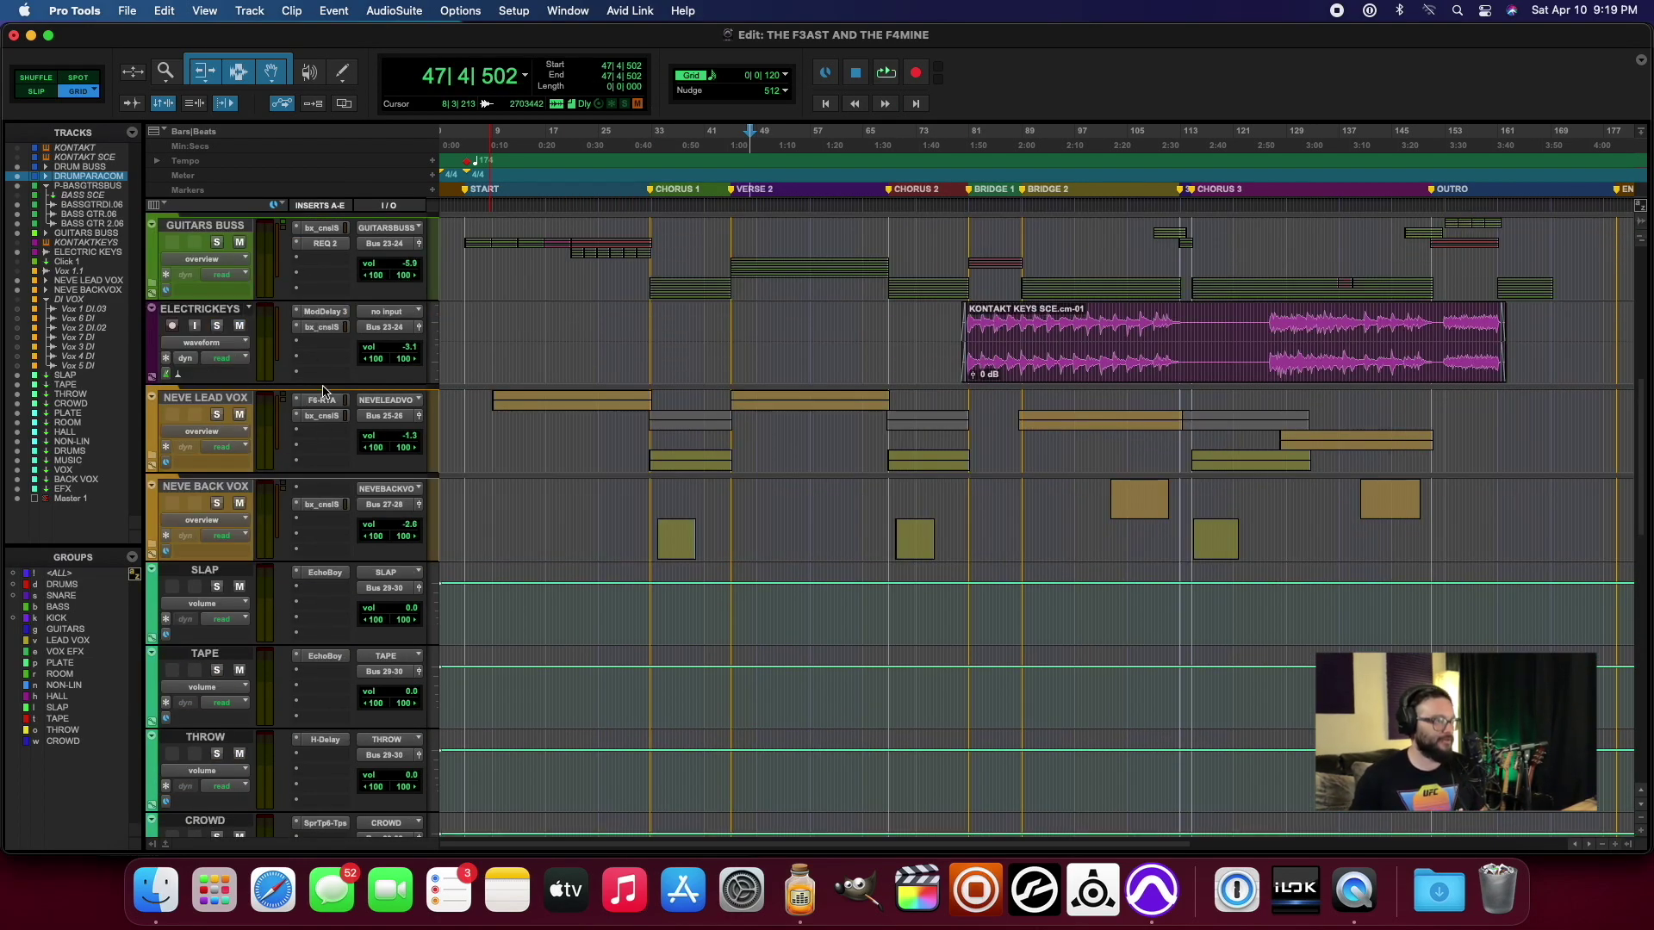
{"action": "left_click", "coordinate": [323, 400]}
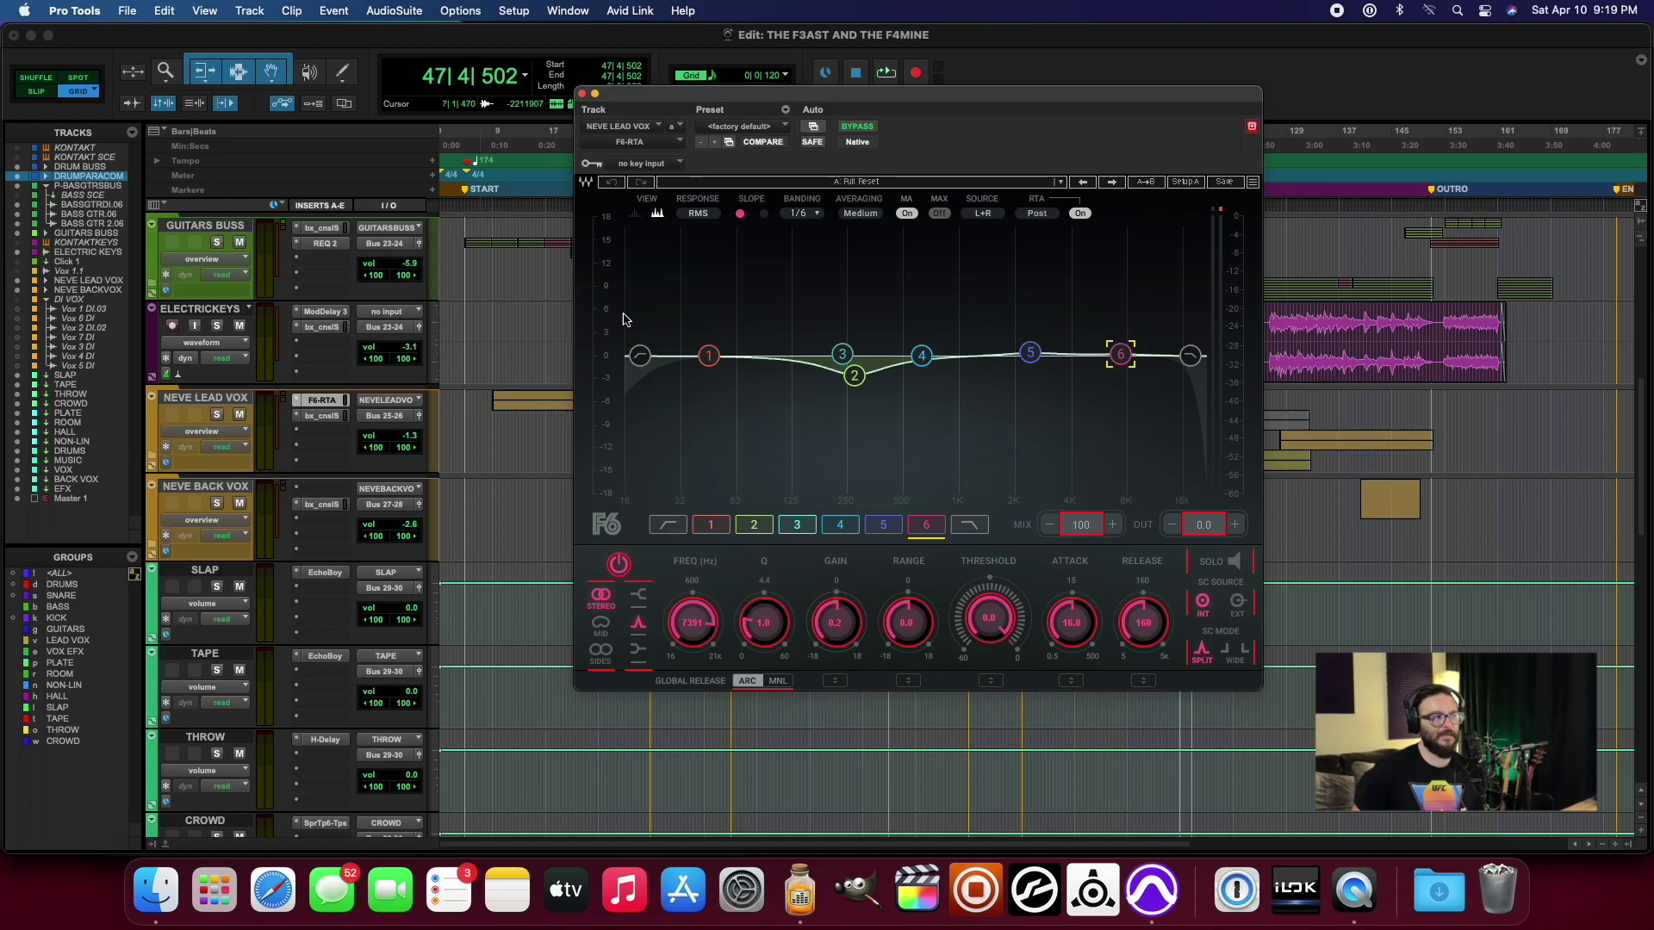
{"action": "left_click", "coordinate": [159, 464]}
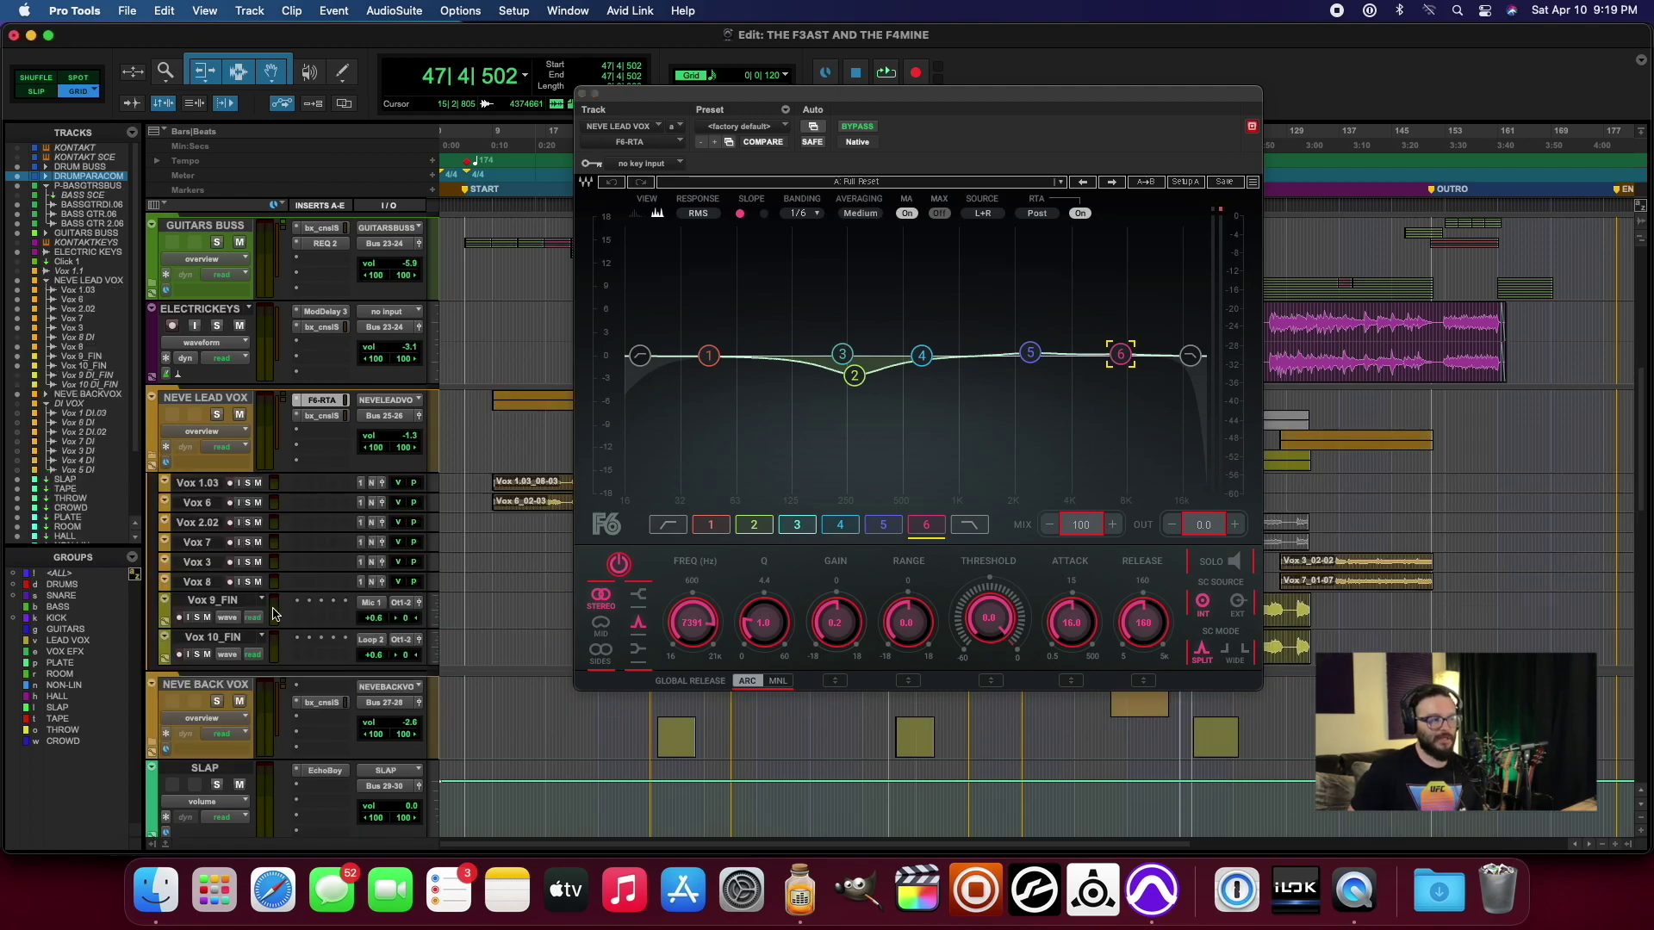
{"action": "left_click", "coordinate": [155, 462]}
Step: Select the MUSIC submix track and watch the F6-RTA analyzer of NEVE LEAD VOX during playback
{"action": "scroll", "coordinate": [277, 504], "scroll_direction": "down", "scroll_amount": 10}
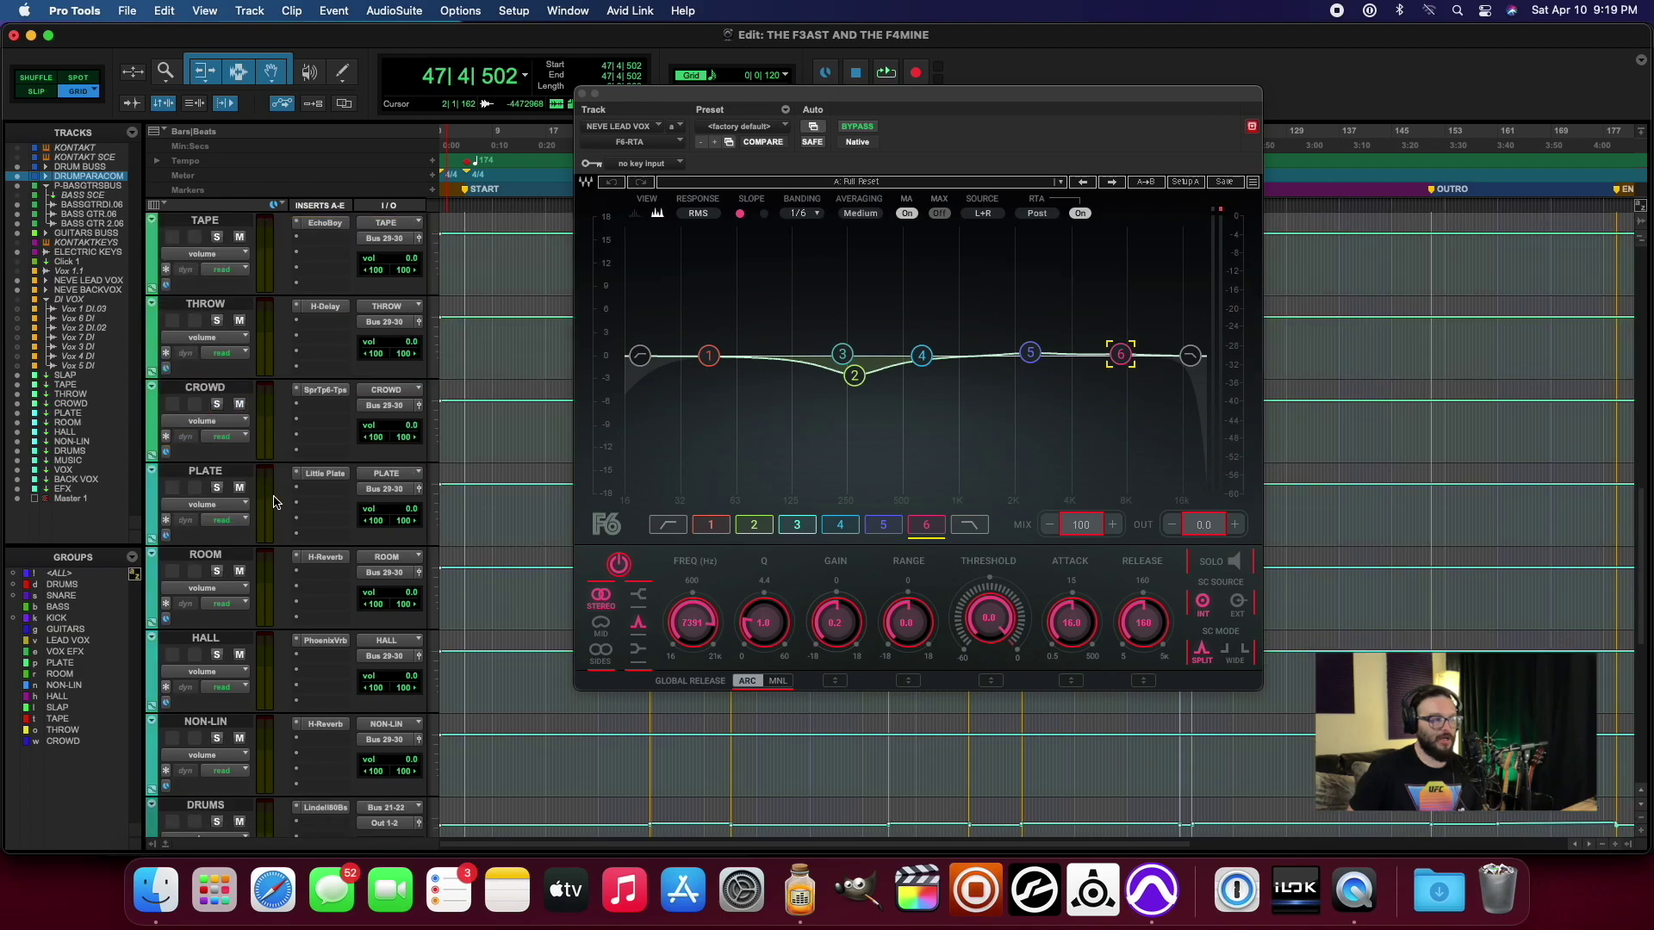
{"action": "scroll", "coordinate": [353, 664], "scroll_direction": "down", "scroll_amount": 5}
{"action": "scroll", "coordinate": [353, 664], "scroll_direction": "up", "scroll_amount": 3}
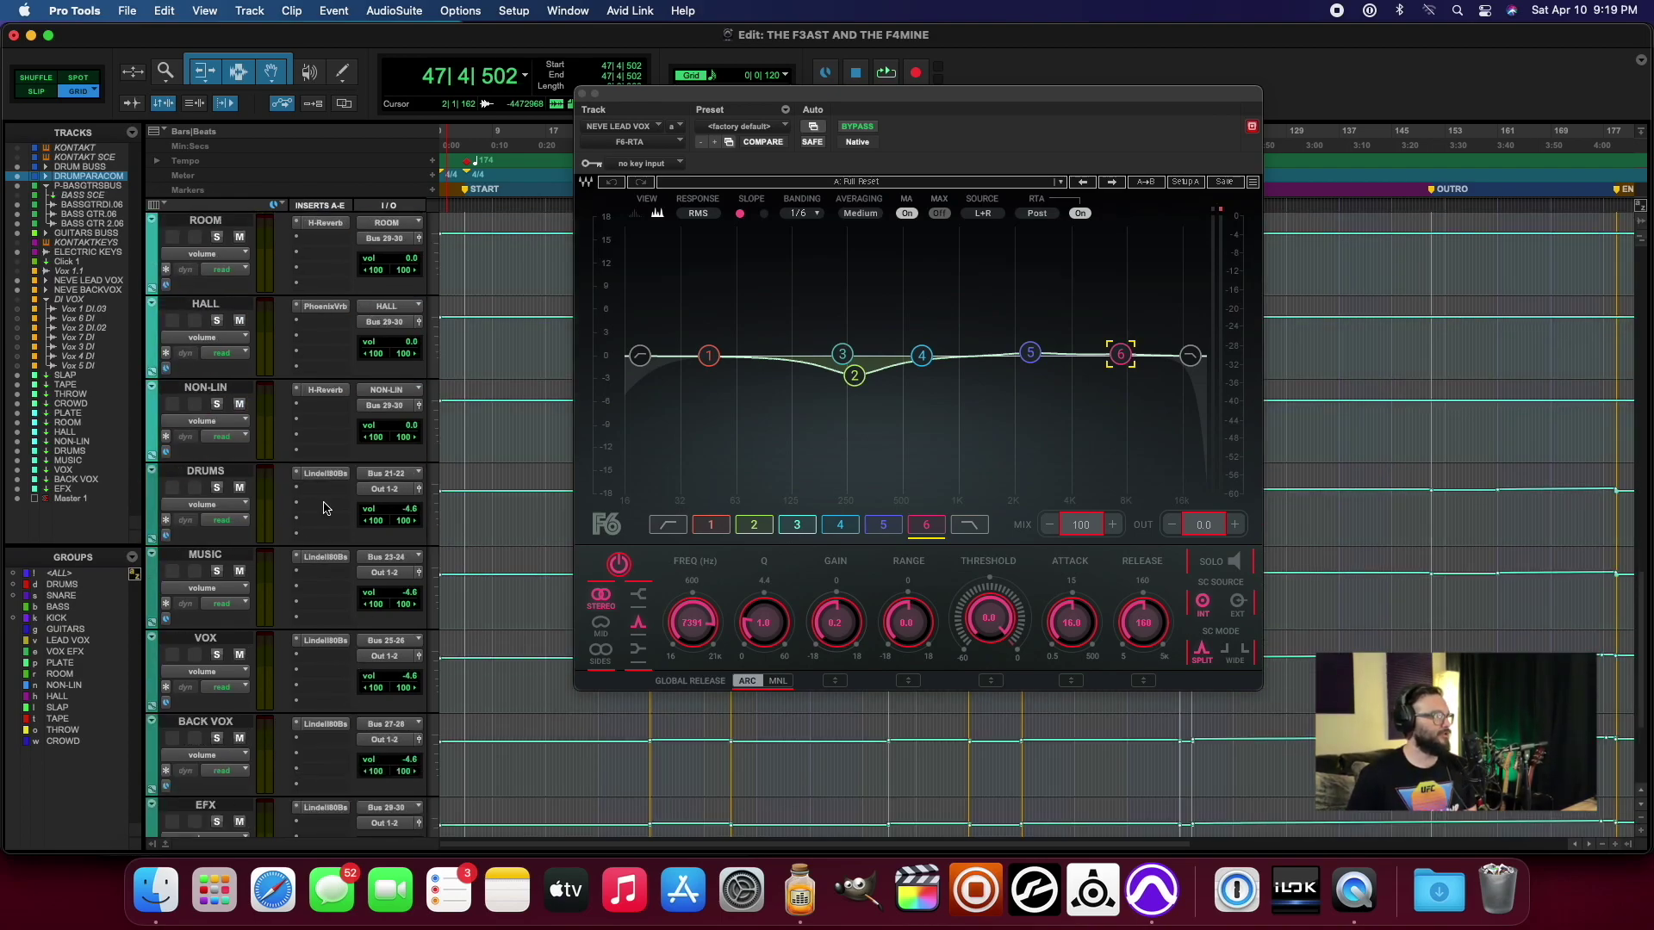
{"action": "left_click", "coordinate": [197, 557]}
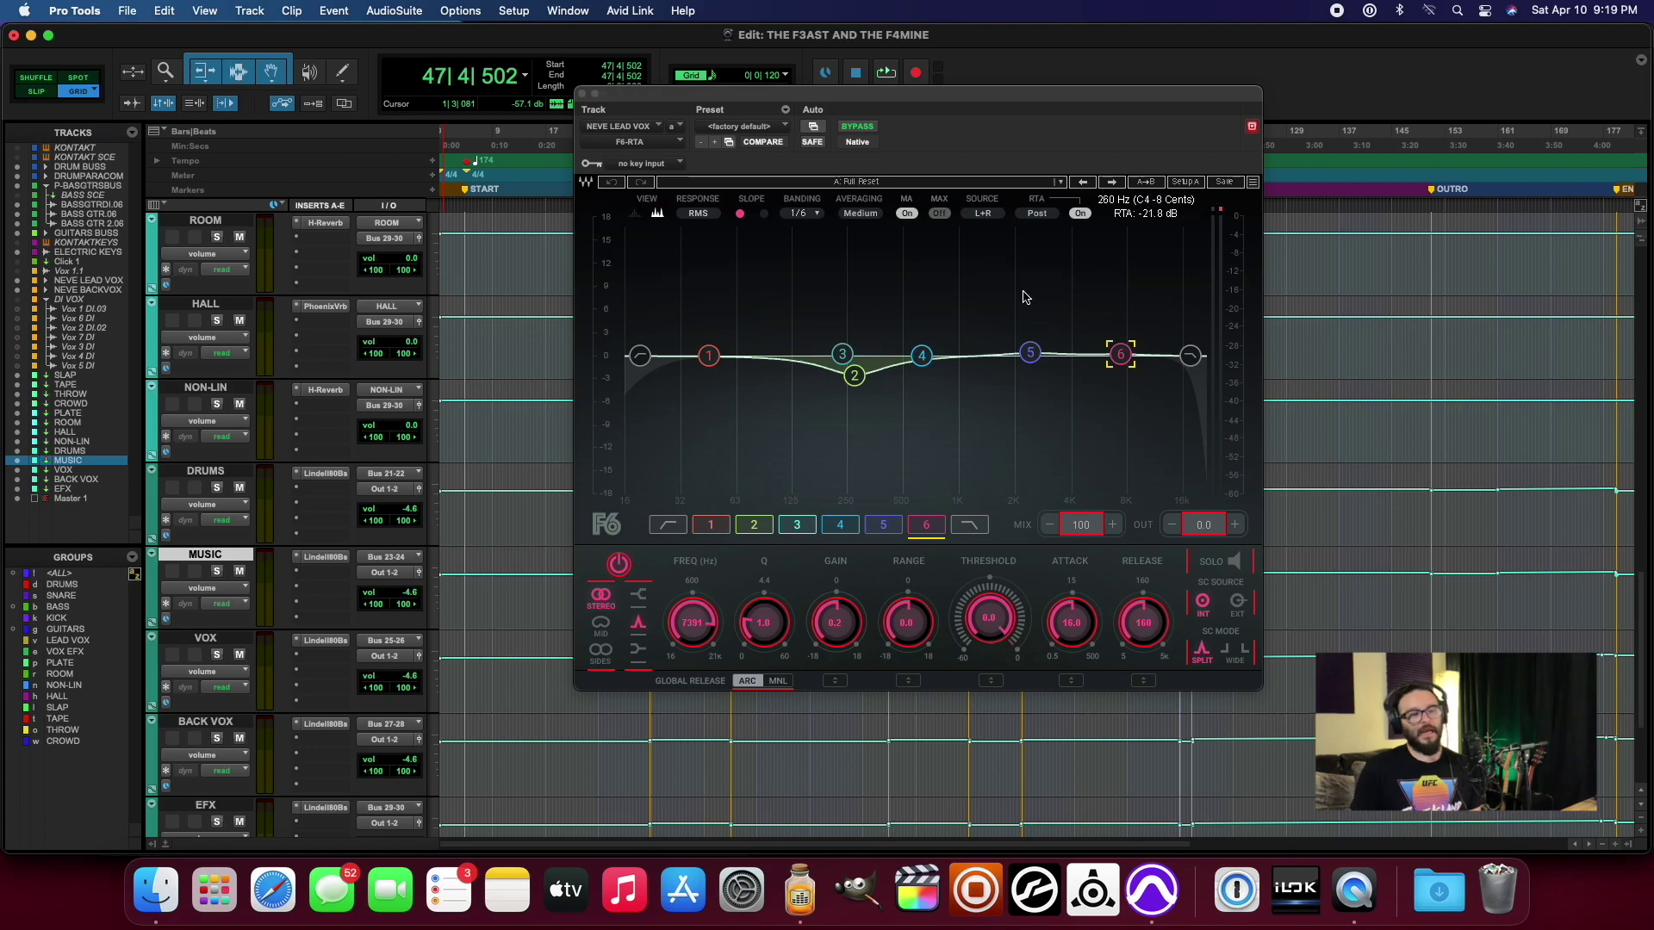
{"action": "key", "text": "space"}
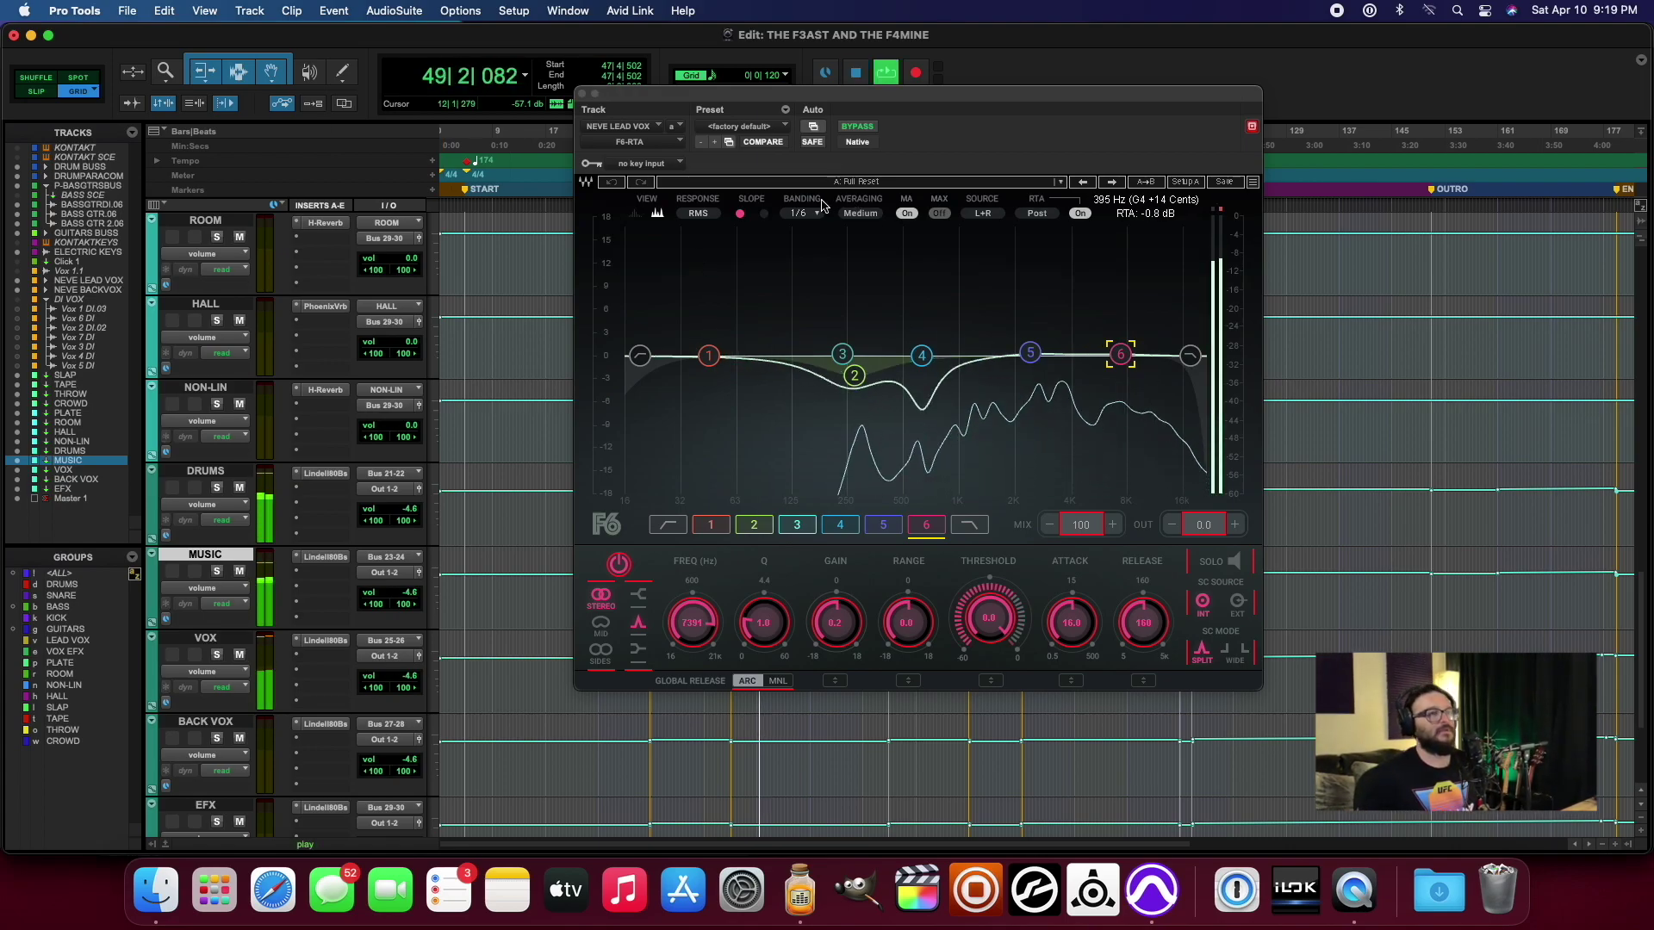
{"action": "left_click", "coordinate": [654, 214]}
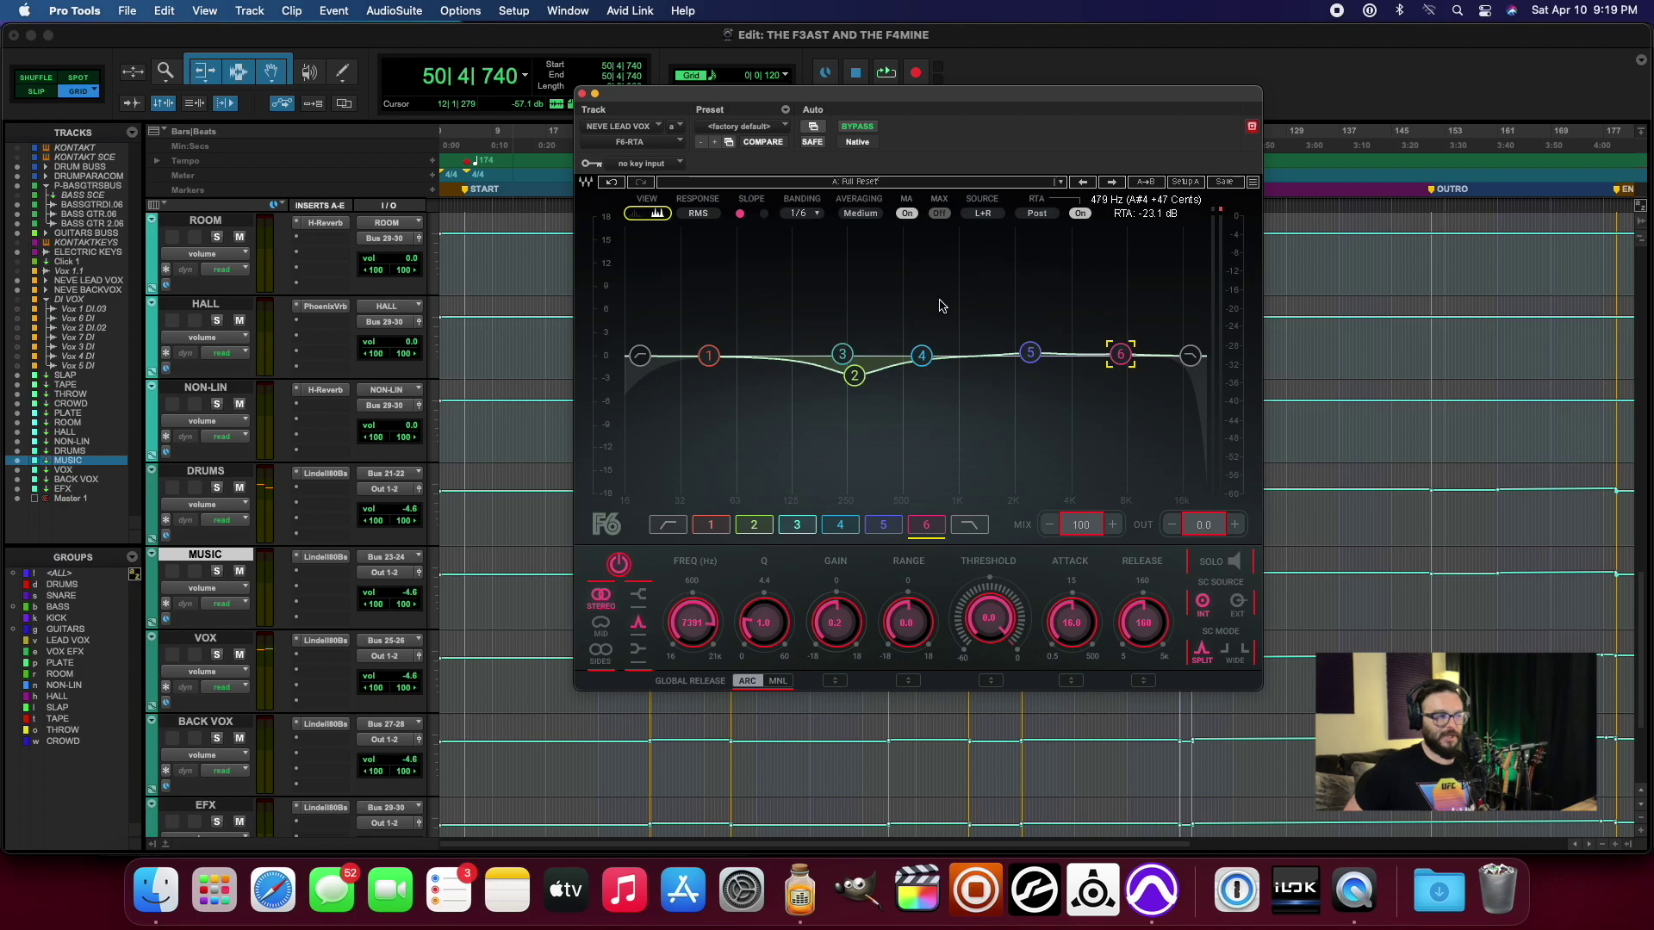
Step: Review the MUSIC and VOX submix tracks, dismissing the MUSIC track's naming dialog without renaming it
{"action": "left_click", "coordinate": [315, 572]}
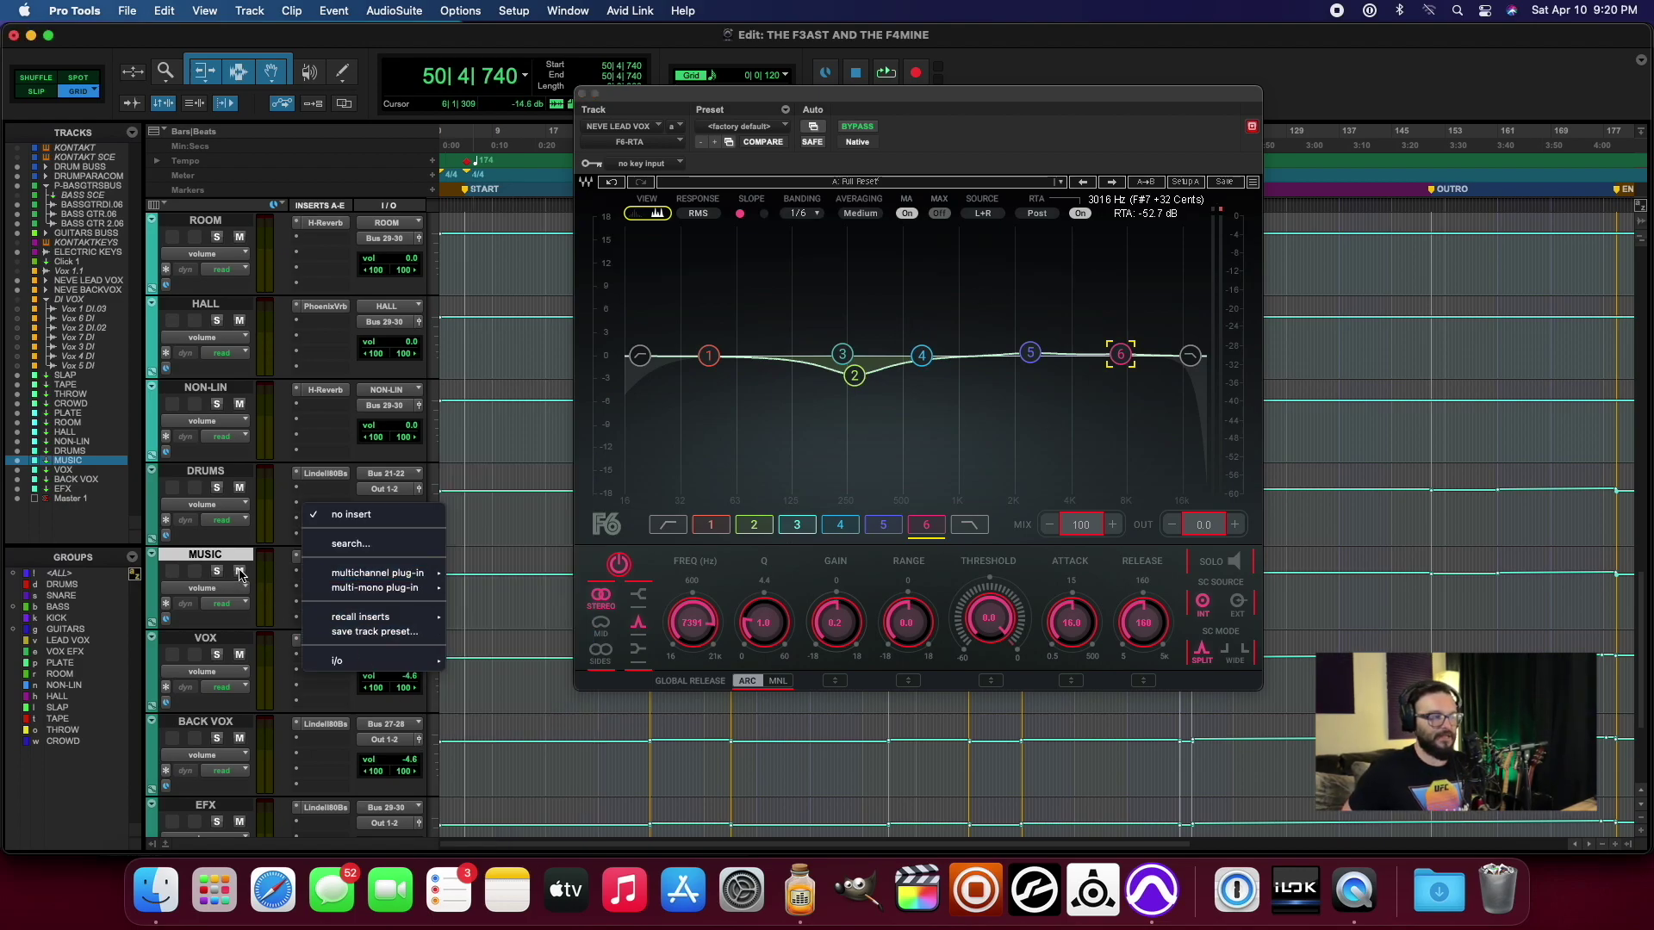
{"action": "left_click", "coordinate": [207, 556]}
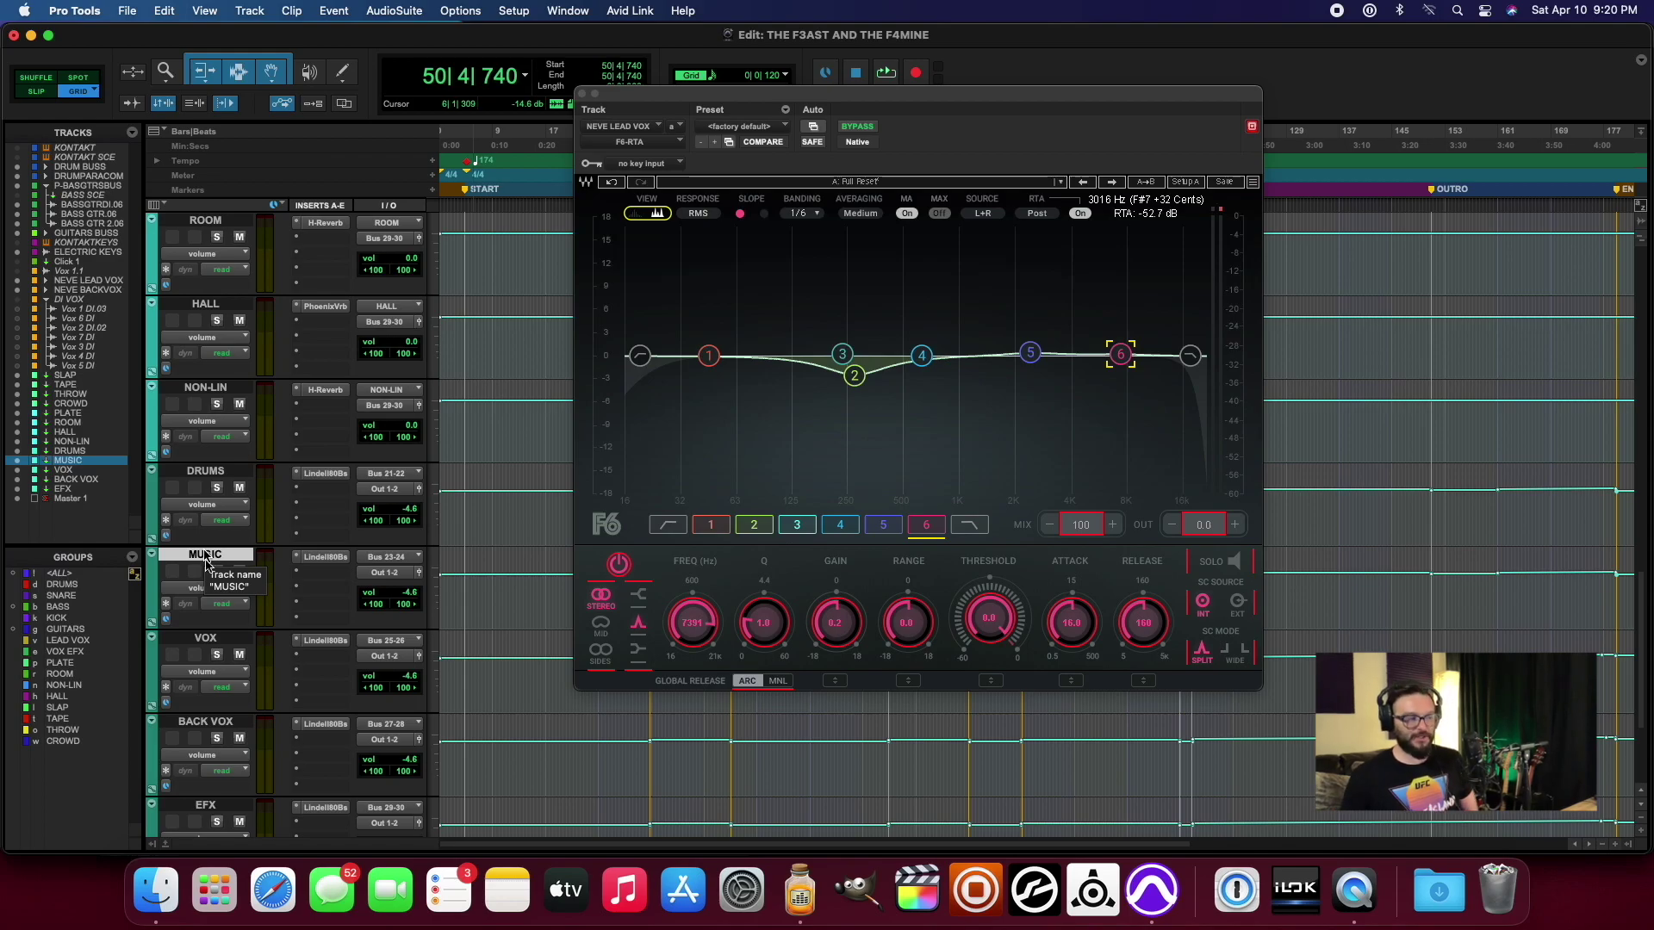
{"action": "left_click", "coordinate": [202, 637]}
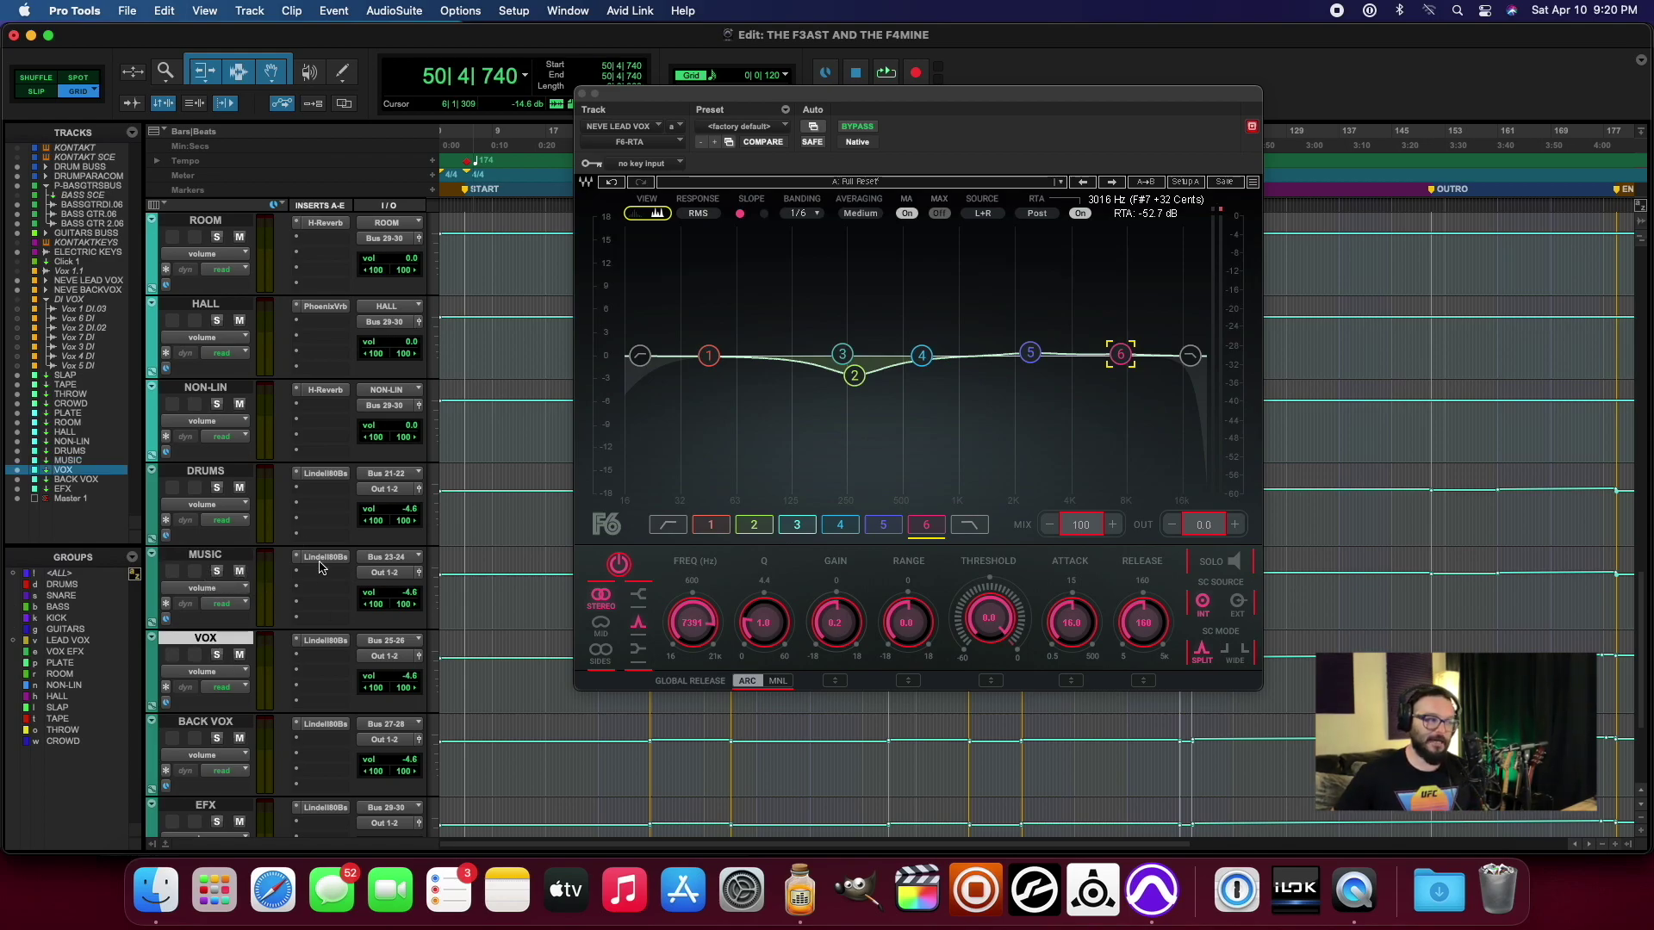
{"action": "double_click", "coordinate": [205, 555]}
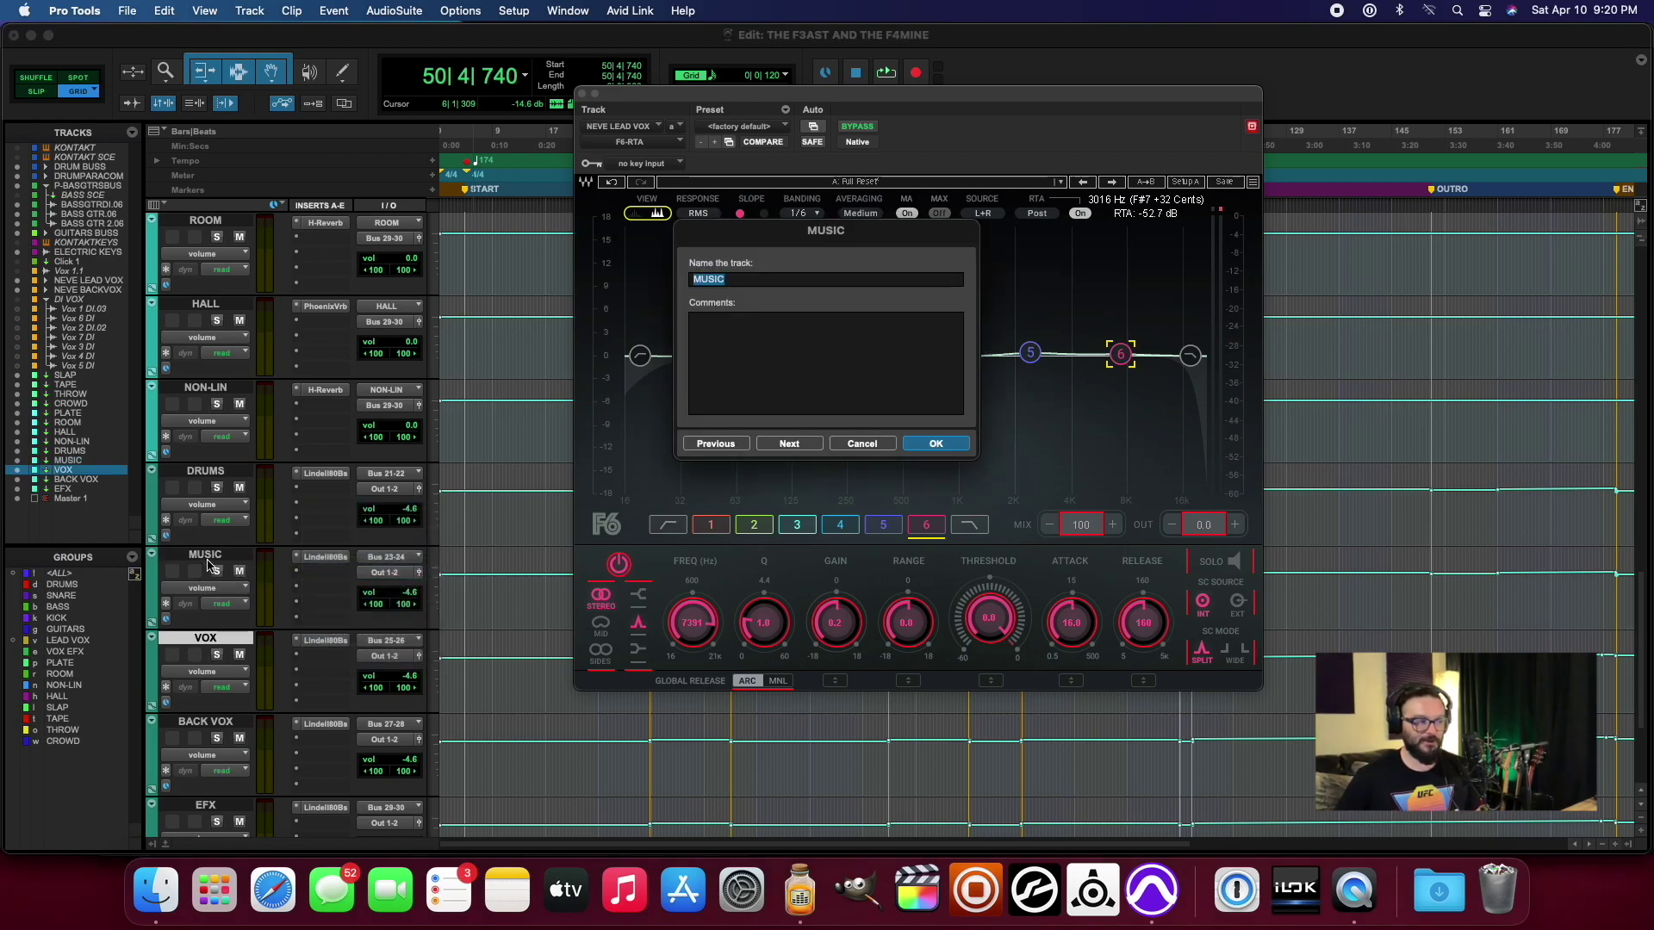
{"action": "left_click", "coordinate": [861, 446]}
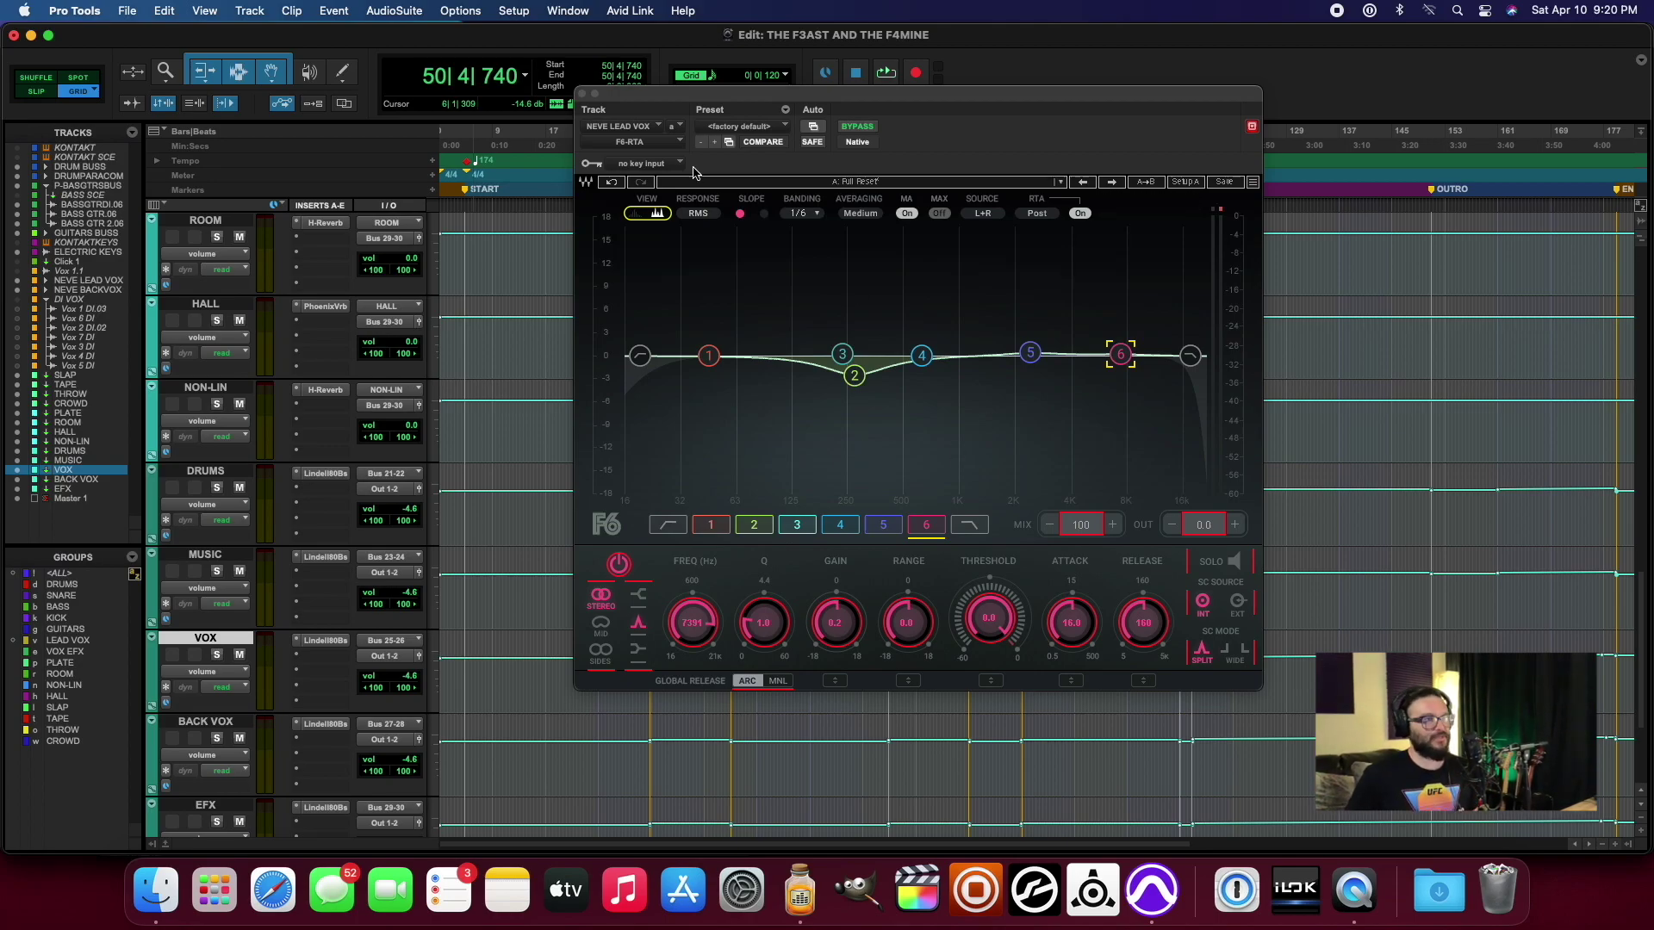
Step: Close the F6-RTA equalizer and inspect the WLM Plus loudness meter on the Master 1 track
{"action": "left_click", "coordinate": [580, 93]}
{"action": "scroll", "coordinate": [273, 517], "scroll_direction": "down", "scroll_amount": 5}
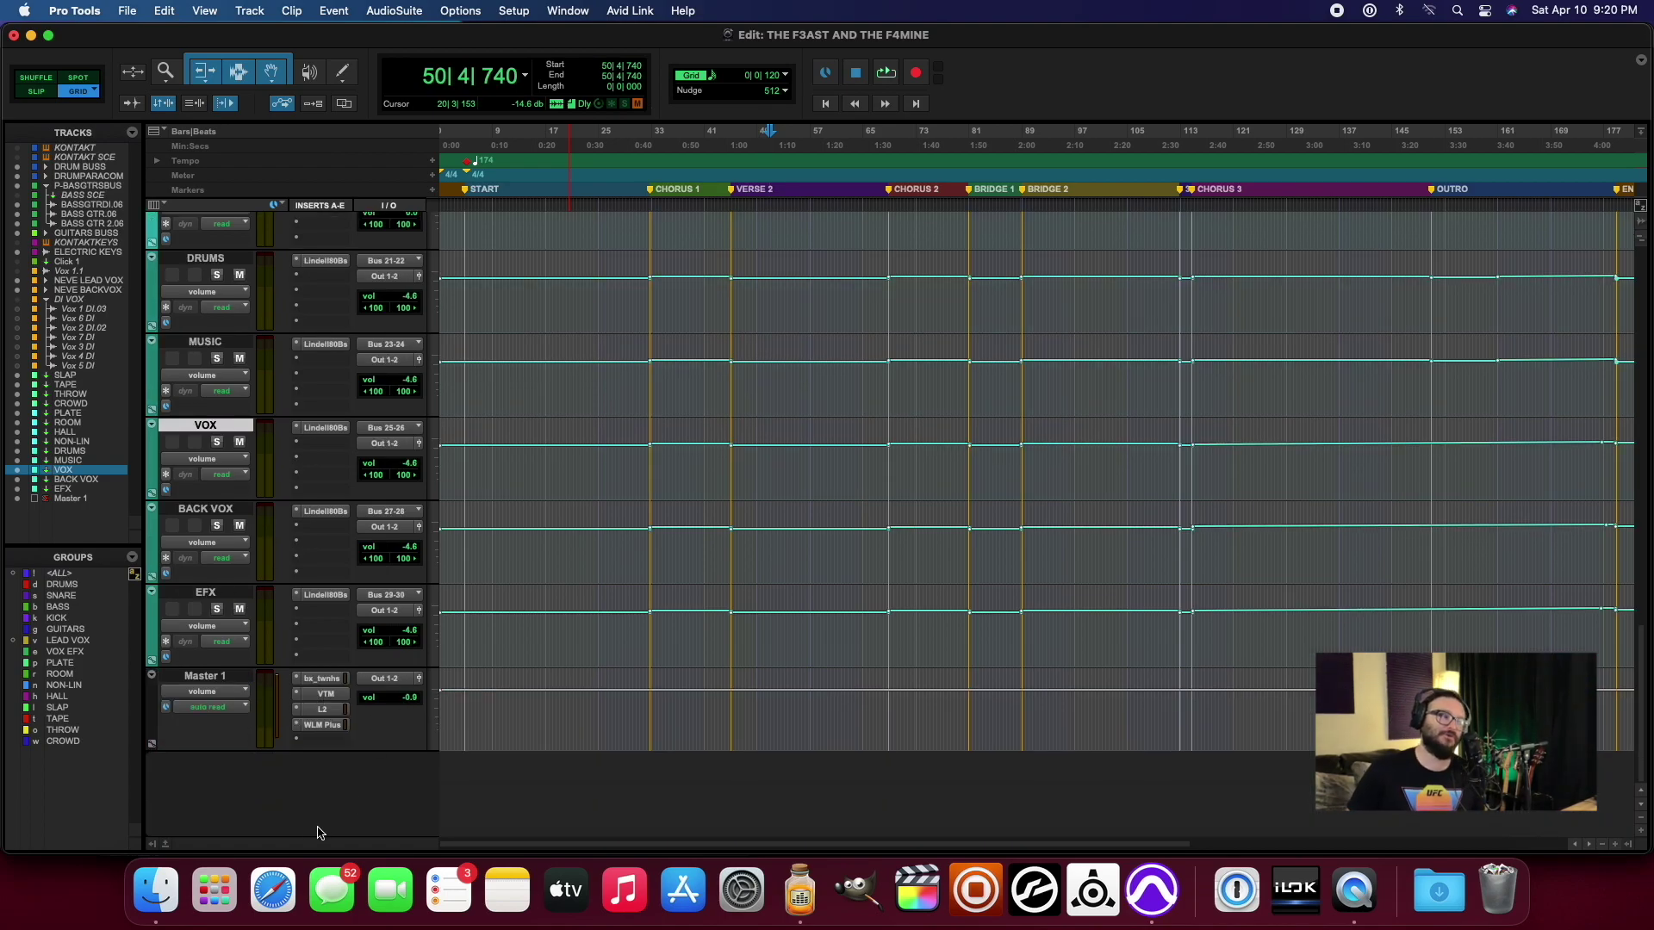
{"action": "left_click", "coordinate": [330, 725]}
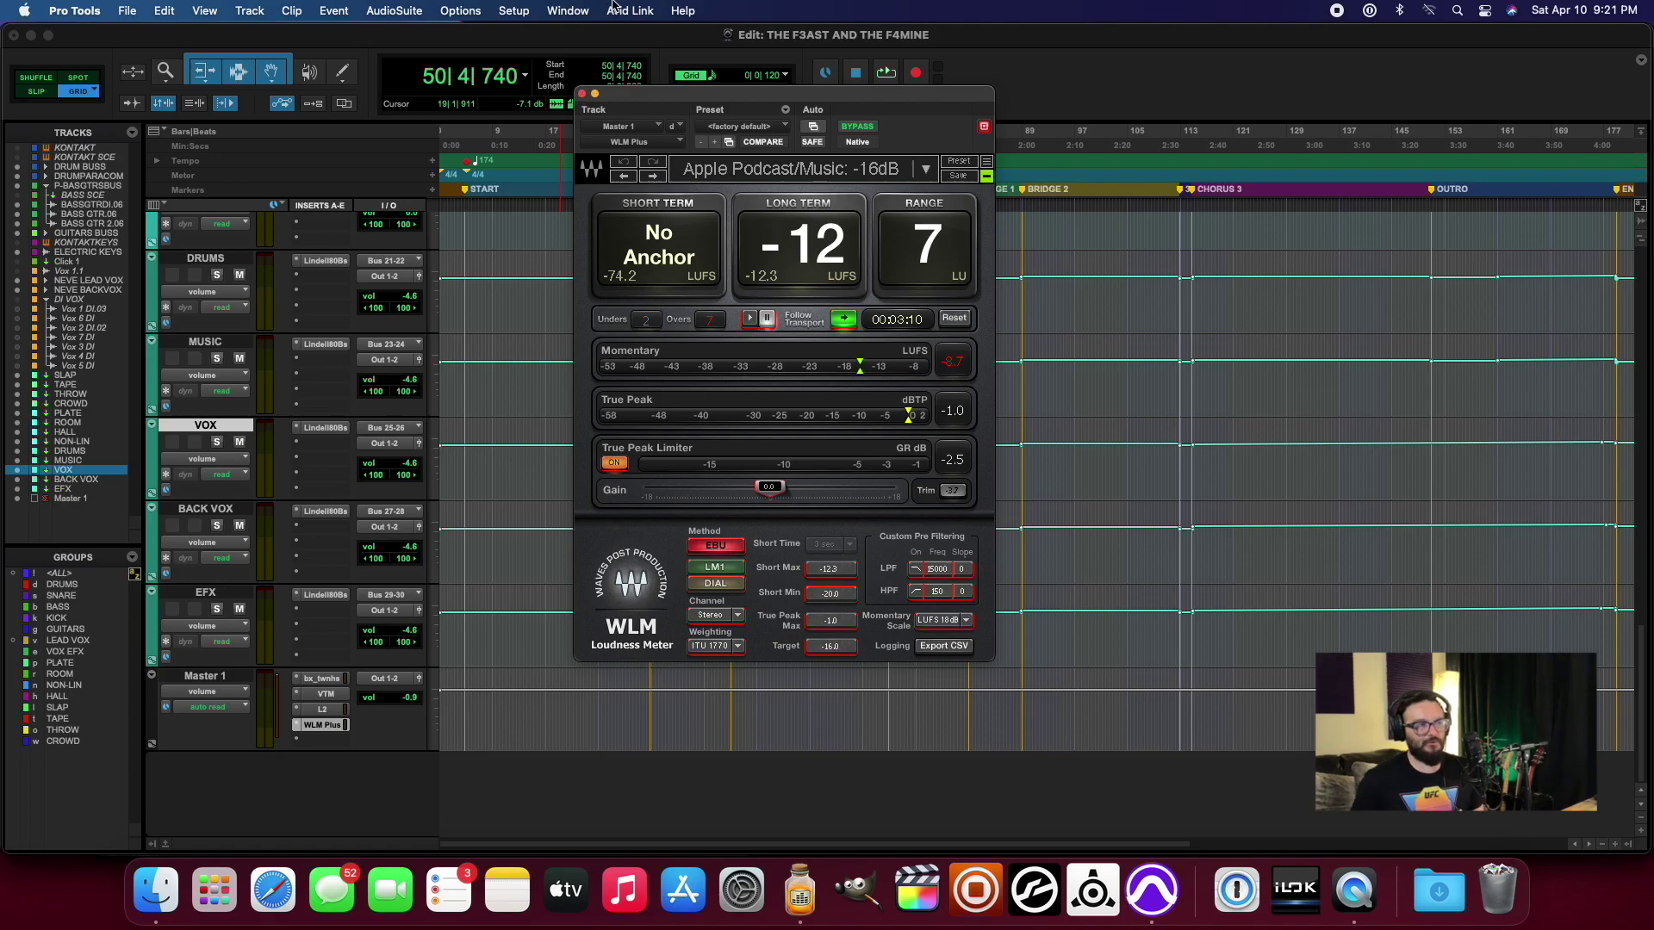
{"action": "left_click", "coordinate": [580, 94]}
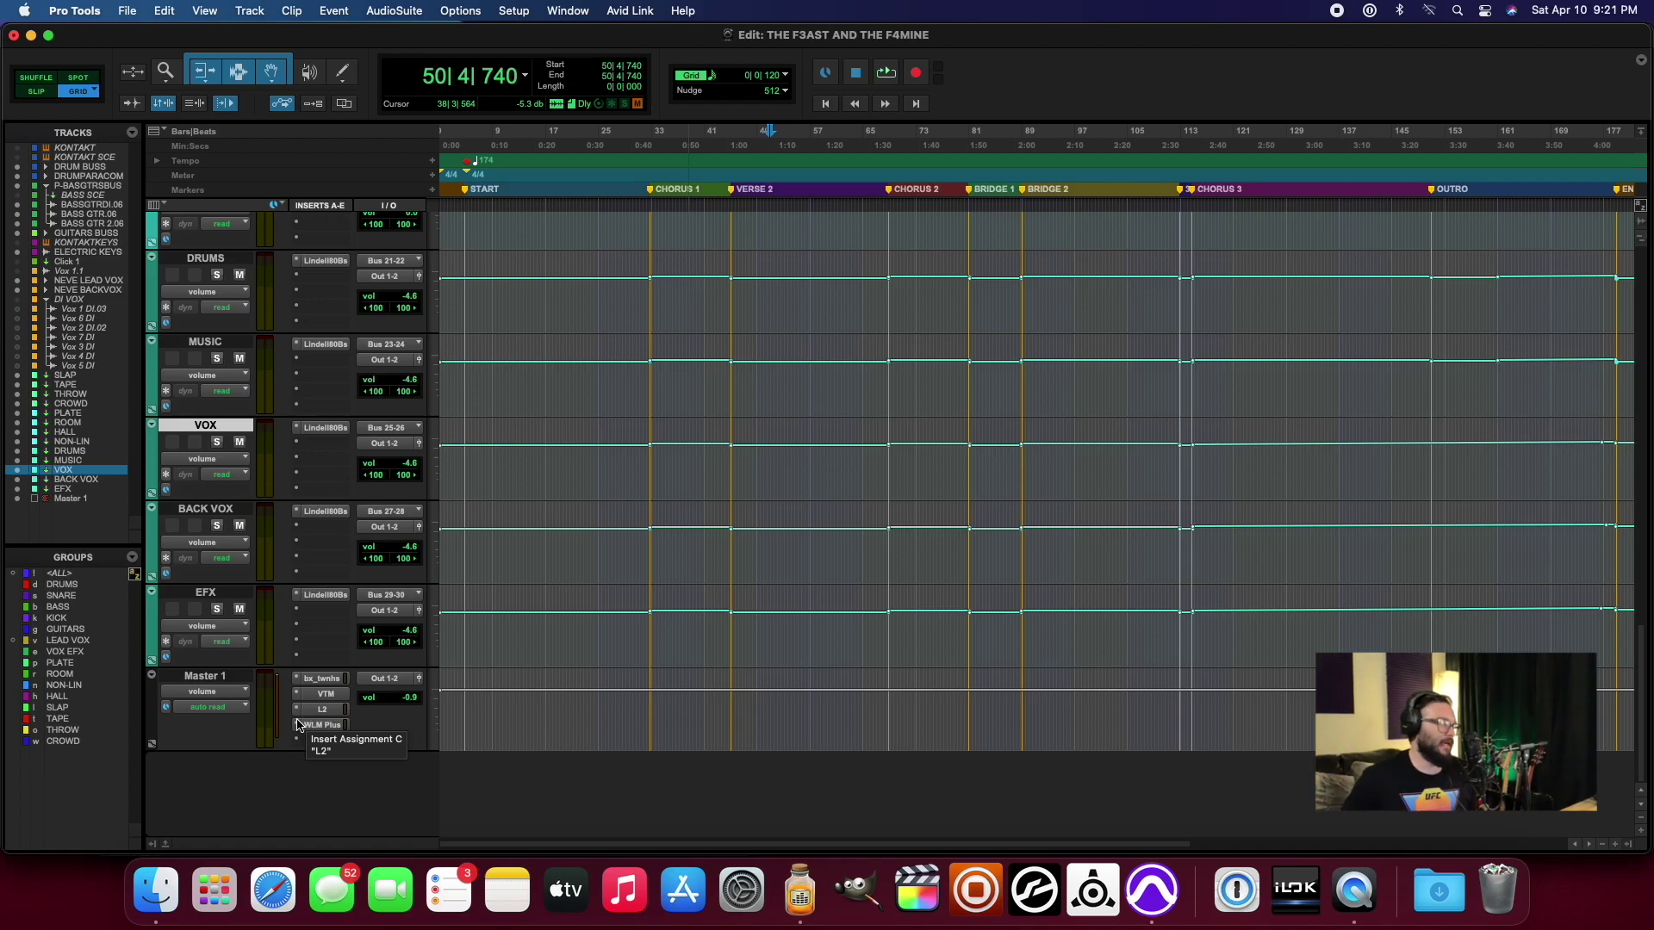
Step: Inspect the threshold and out ceiling settings of the L2 Ultramaximizer on the Master 1 track
{"action": "left_click", "coordinate": [324, 711]}
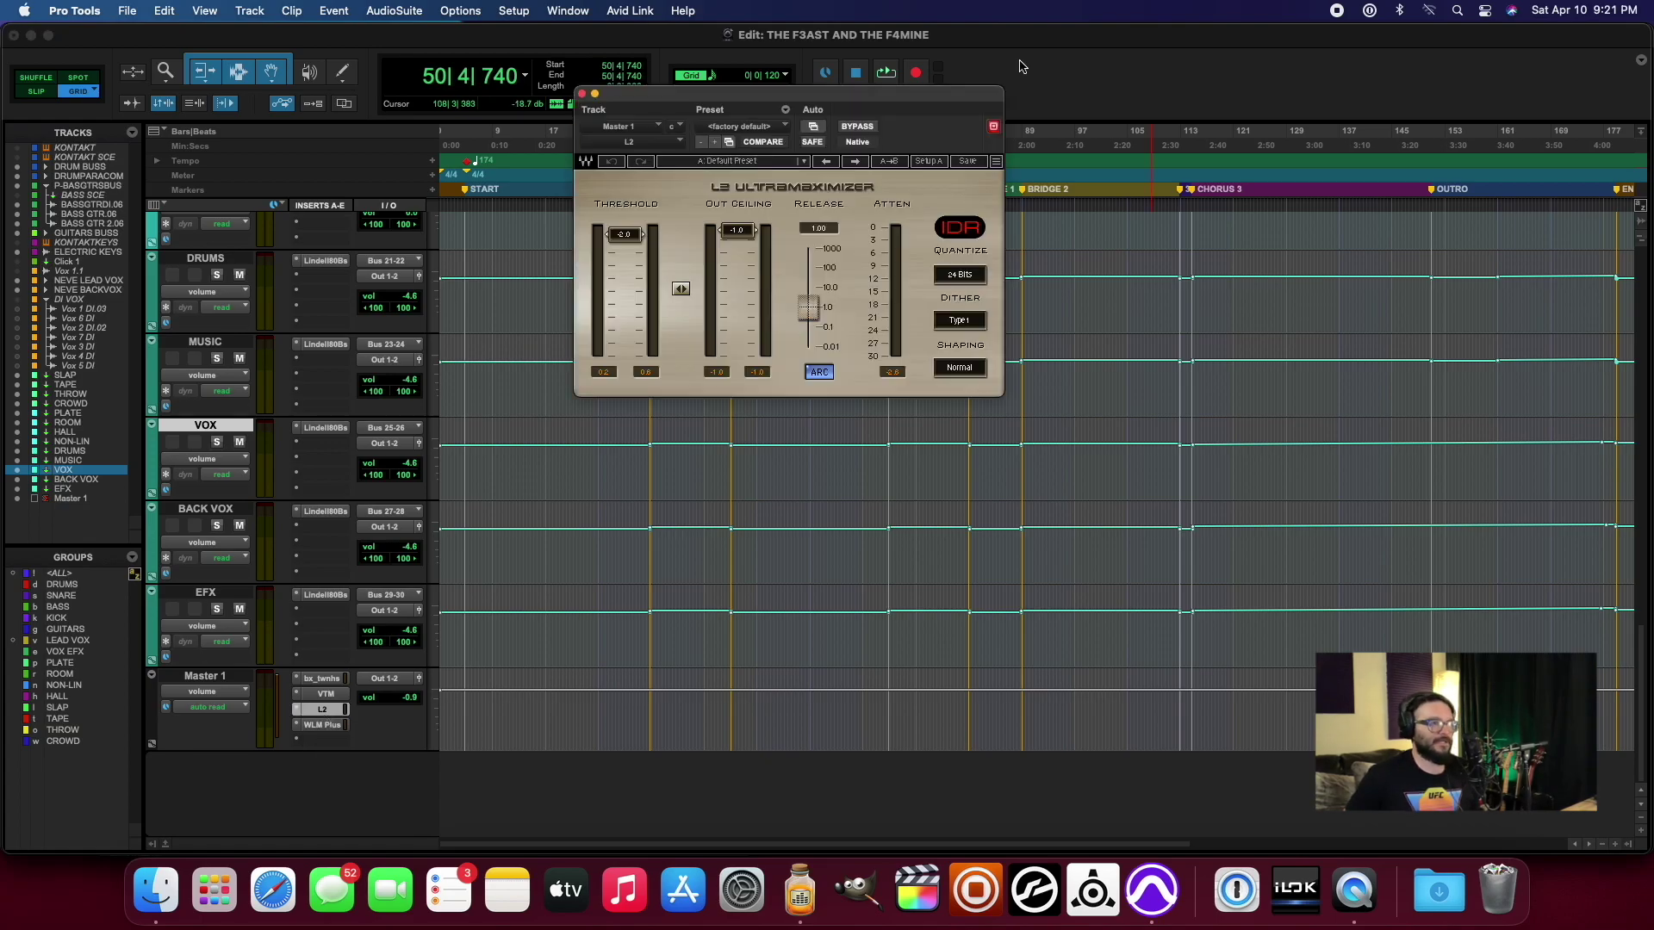
{"action": "mouse_move", "coordinate": [700, 99]}
{"action": "left_mouse_down"}
{"action": "mouse_move", "coordinate": [773, 291]}
{"action": "mouse_move", "coordinate": [746, 213]}
{"action": "left_mouse_up"}
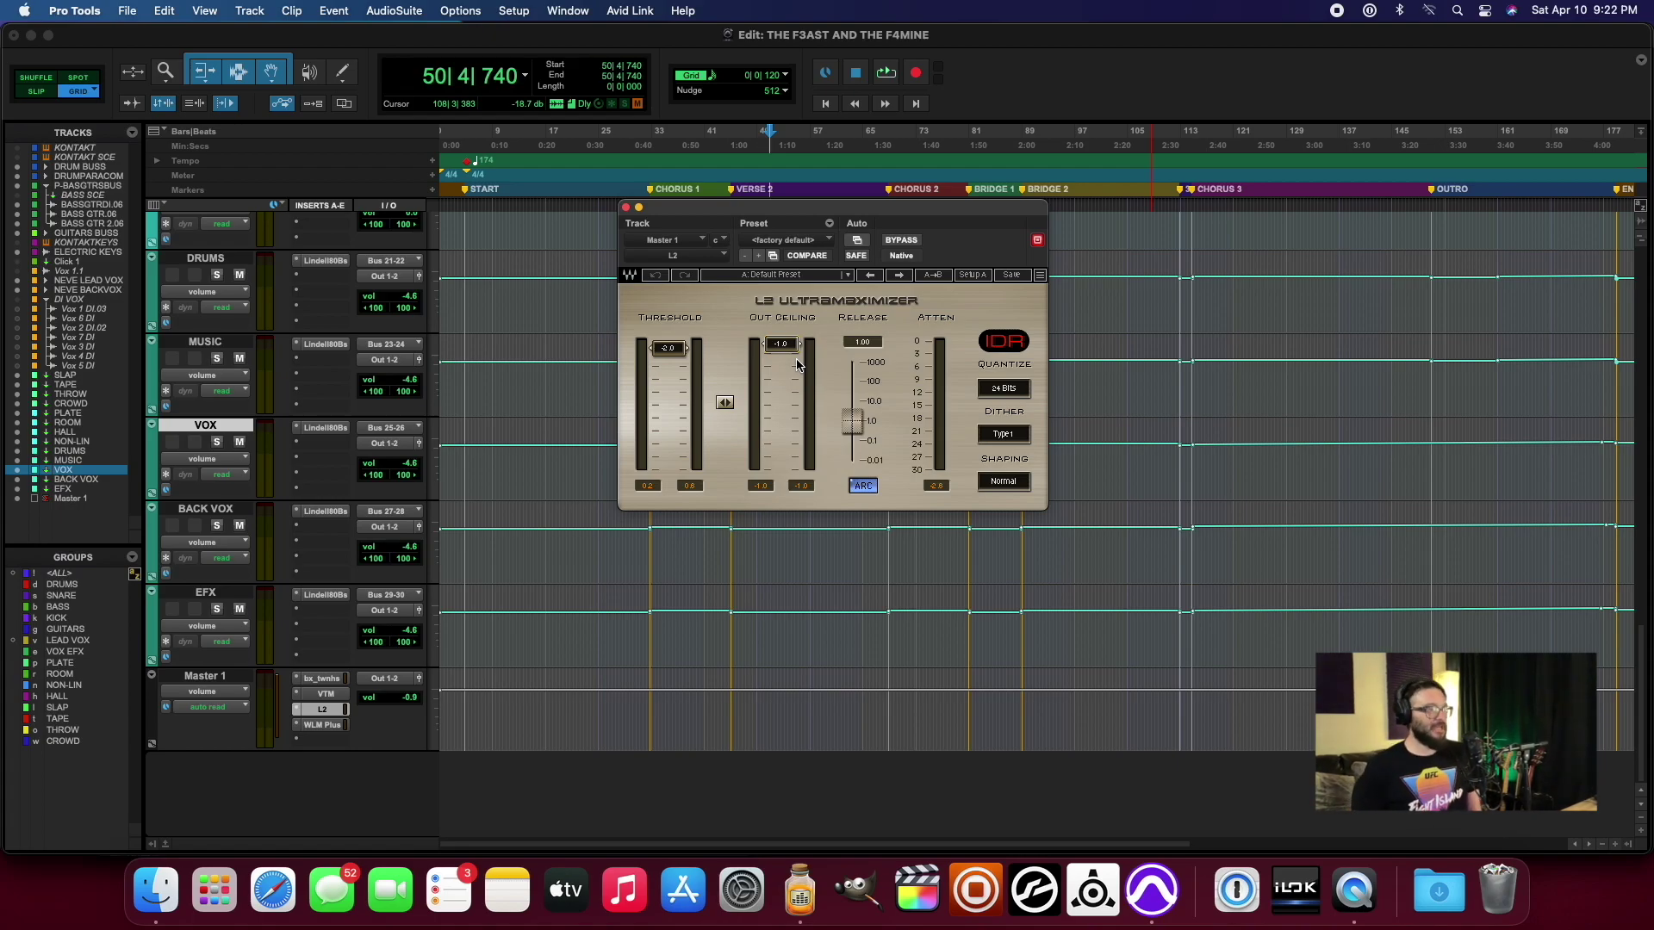
{"action": "left_click", "coordinate": [626, 208]}
Step: Insert the Waves CLA-76 (stereo) compressor in the second insert slot of the DRUMS track and close its window
{"action": "left_click", "coordinate": [327, 276]}
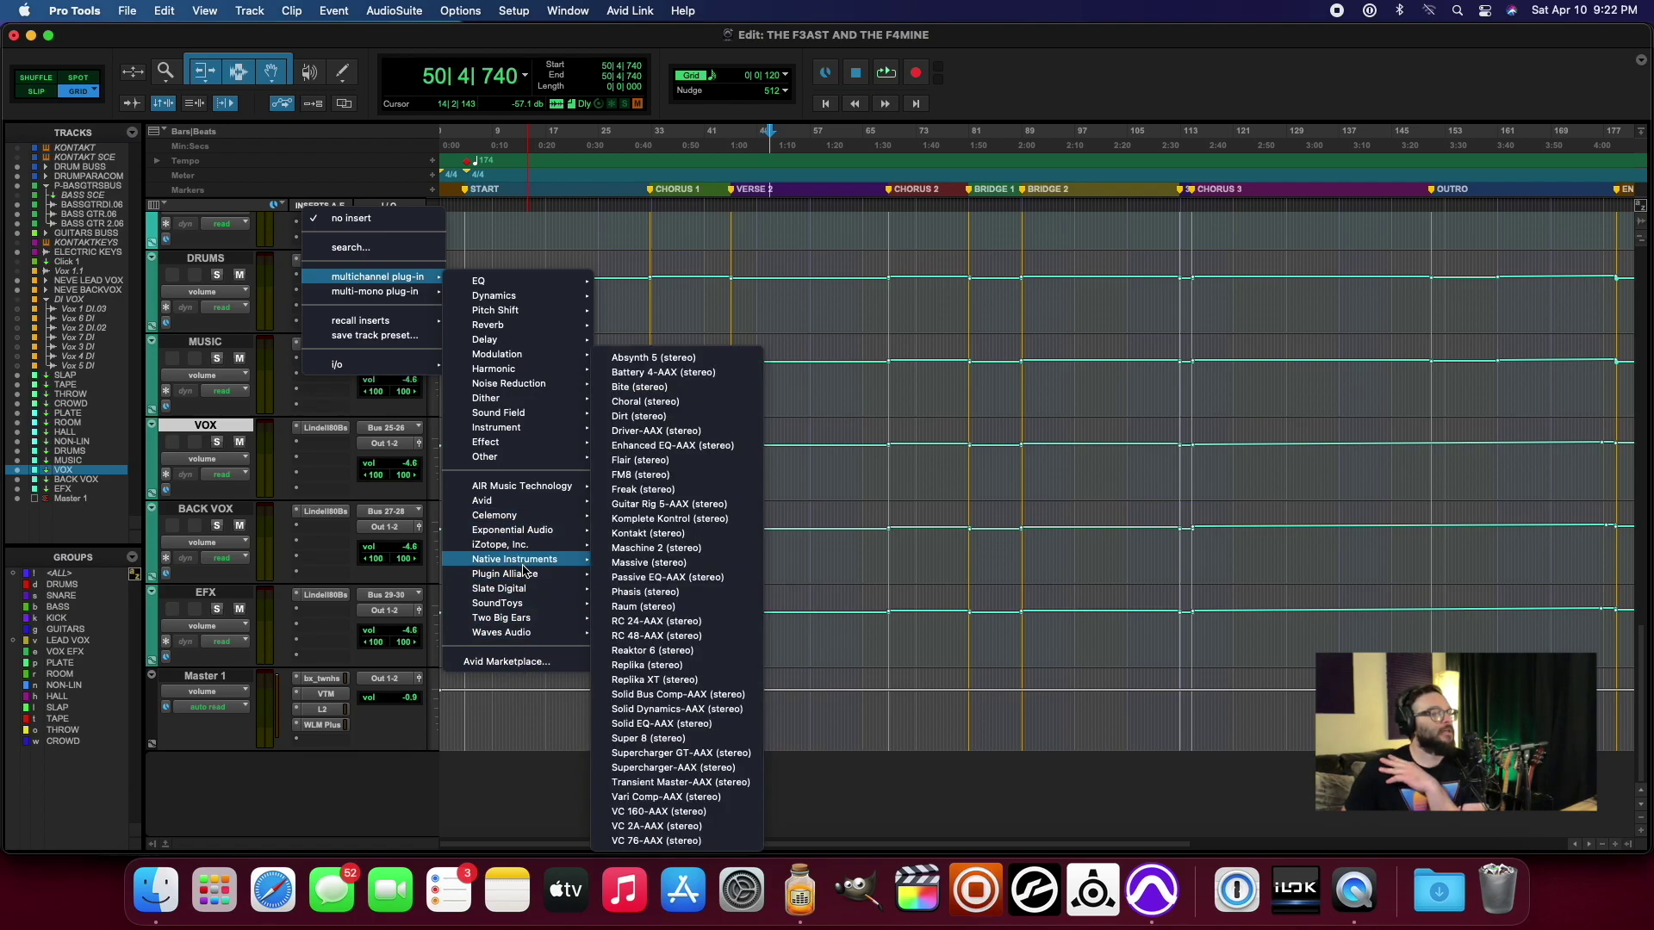
{"action": "mouse_move", "coordinate": [508, 530]}
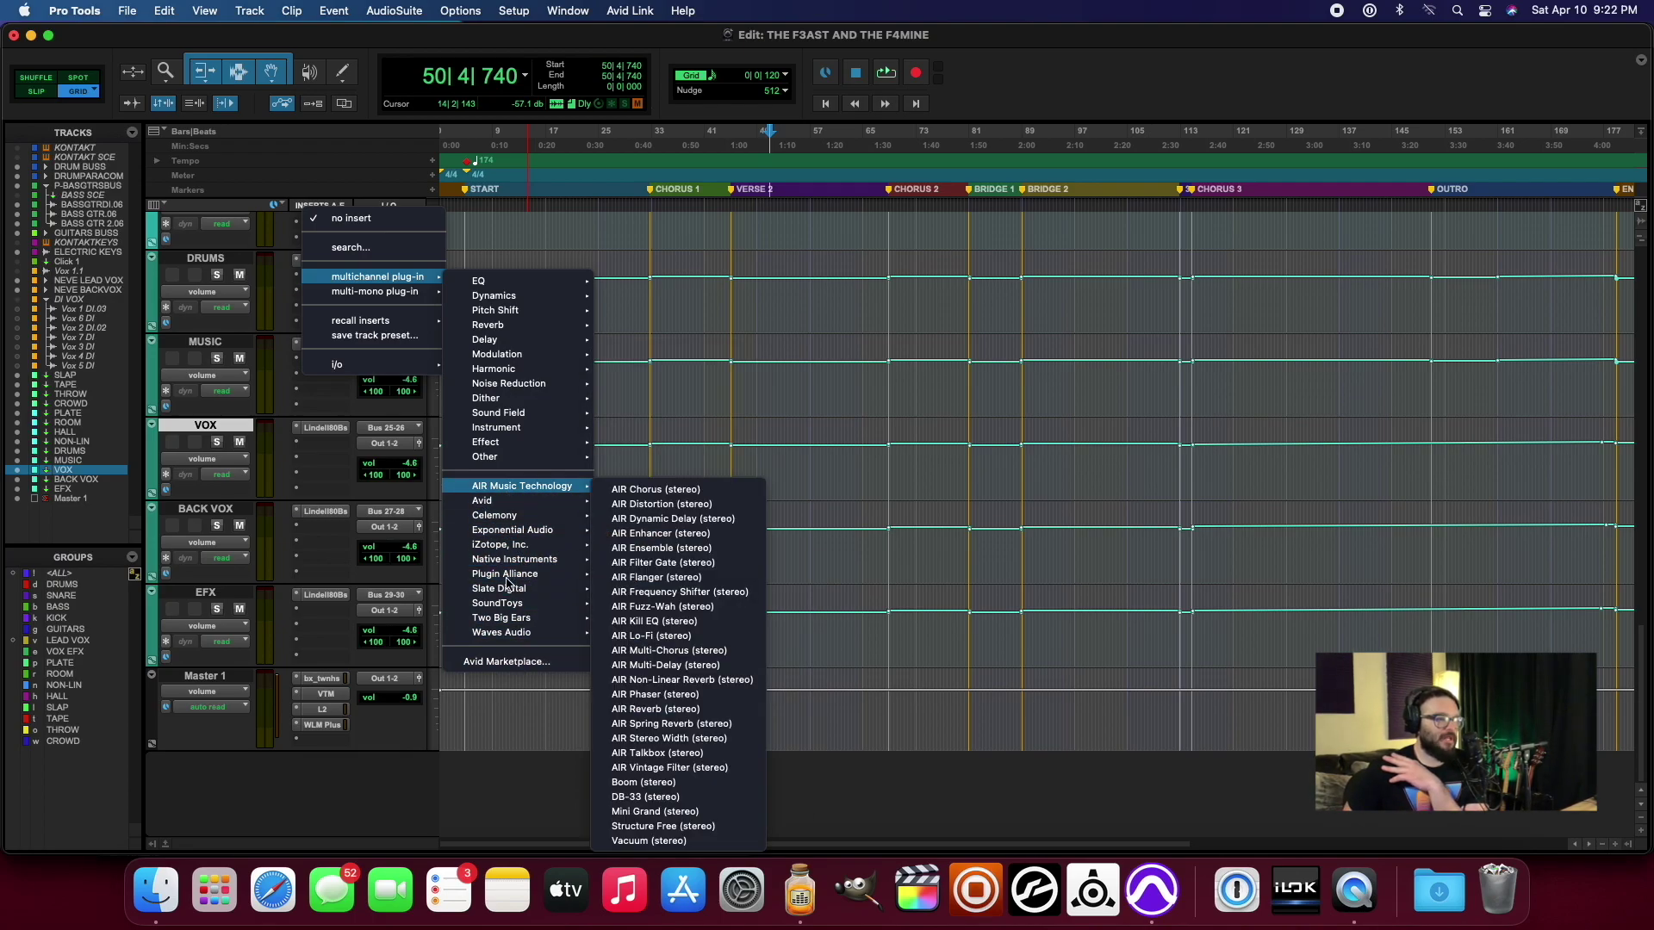
{"action": "mouse_move", "coordinate": [504, 634]}
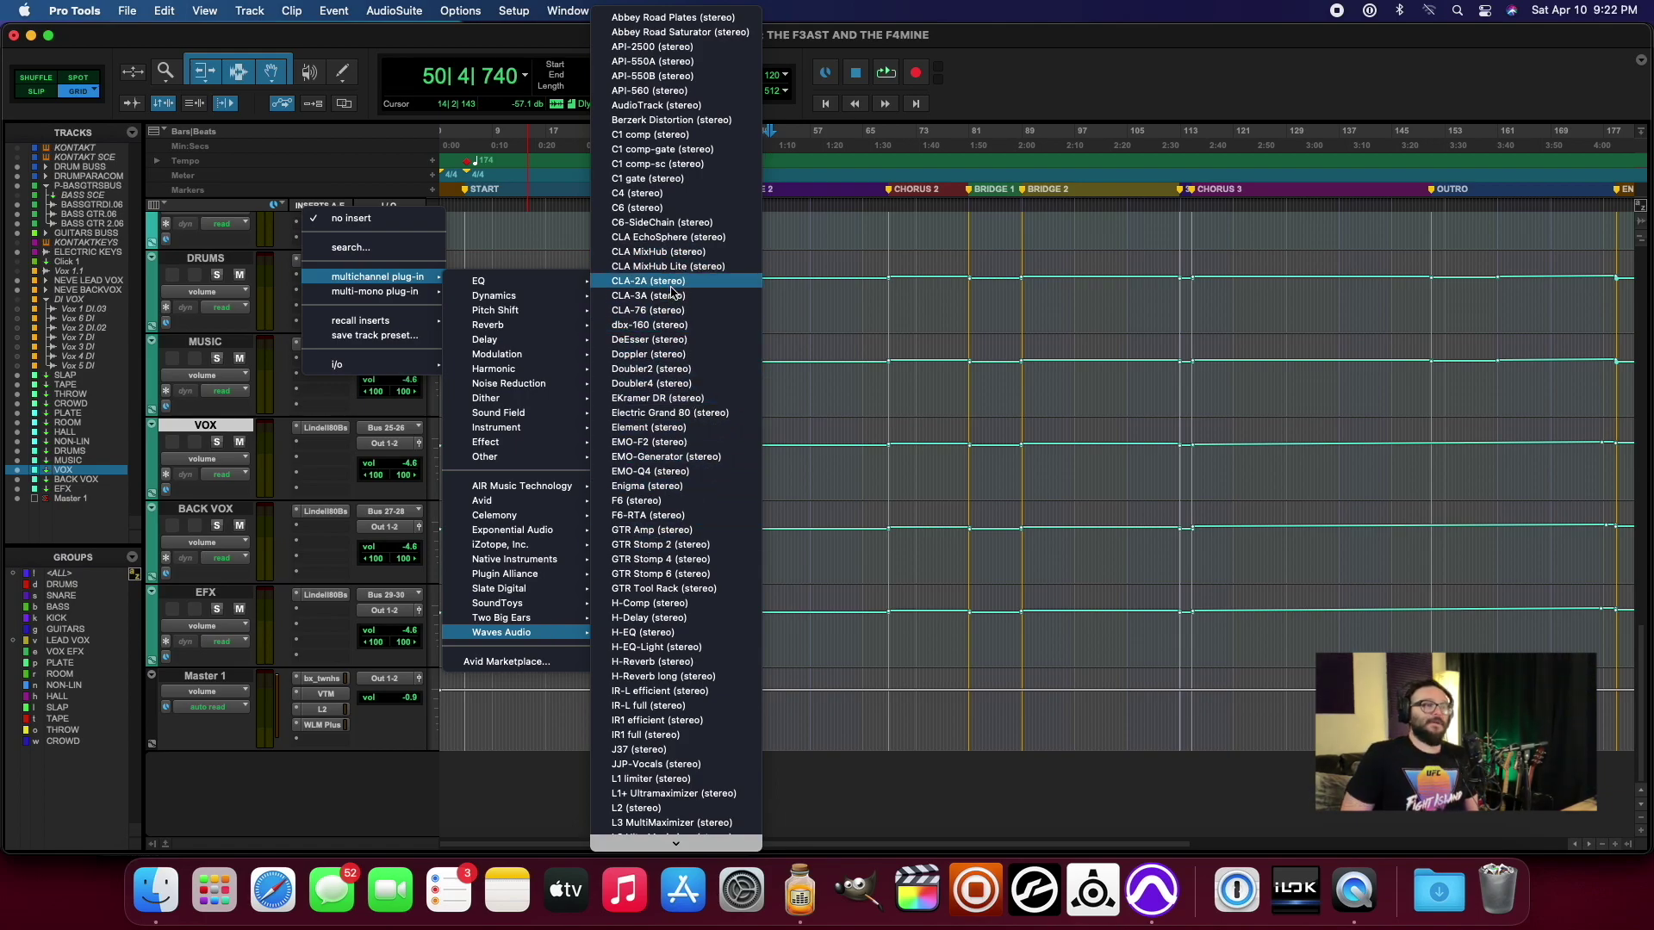
{"action": "left_click", "coordinate": [667, 311]}
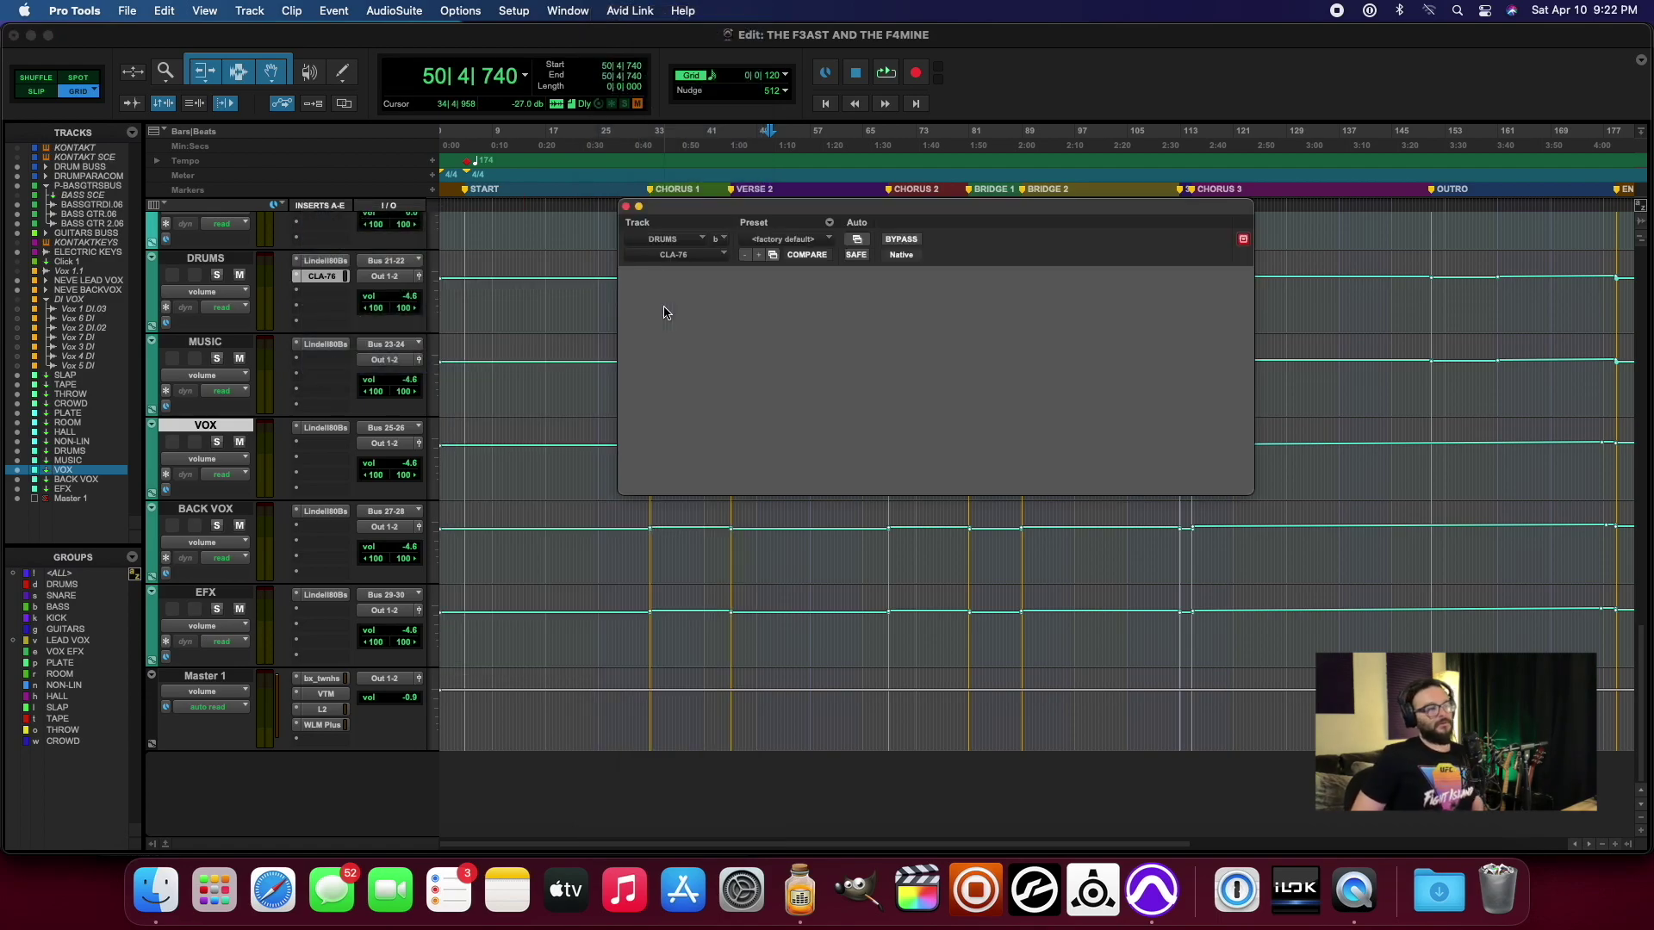
{"action": "left_click_drag", "start_coordinate": [858, 229], "coordinate": [826, 333]}
{"action": "left_click", "coordinate": [588, 326]}
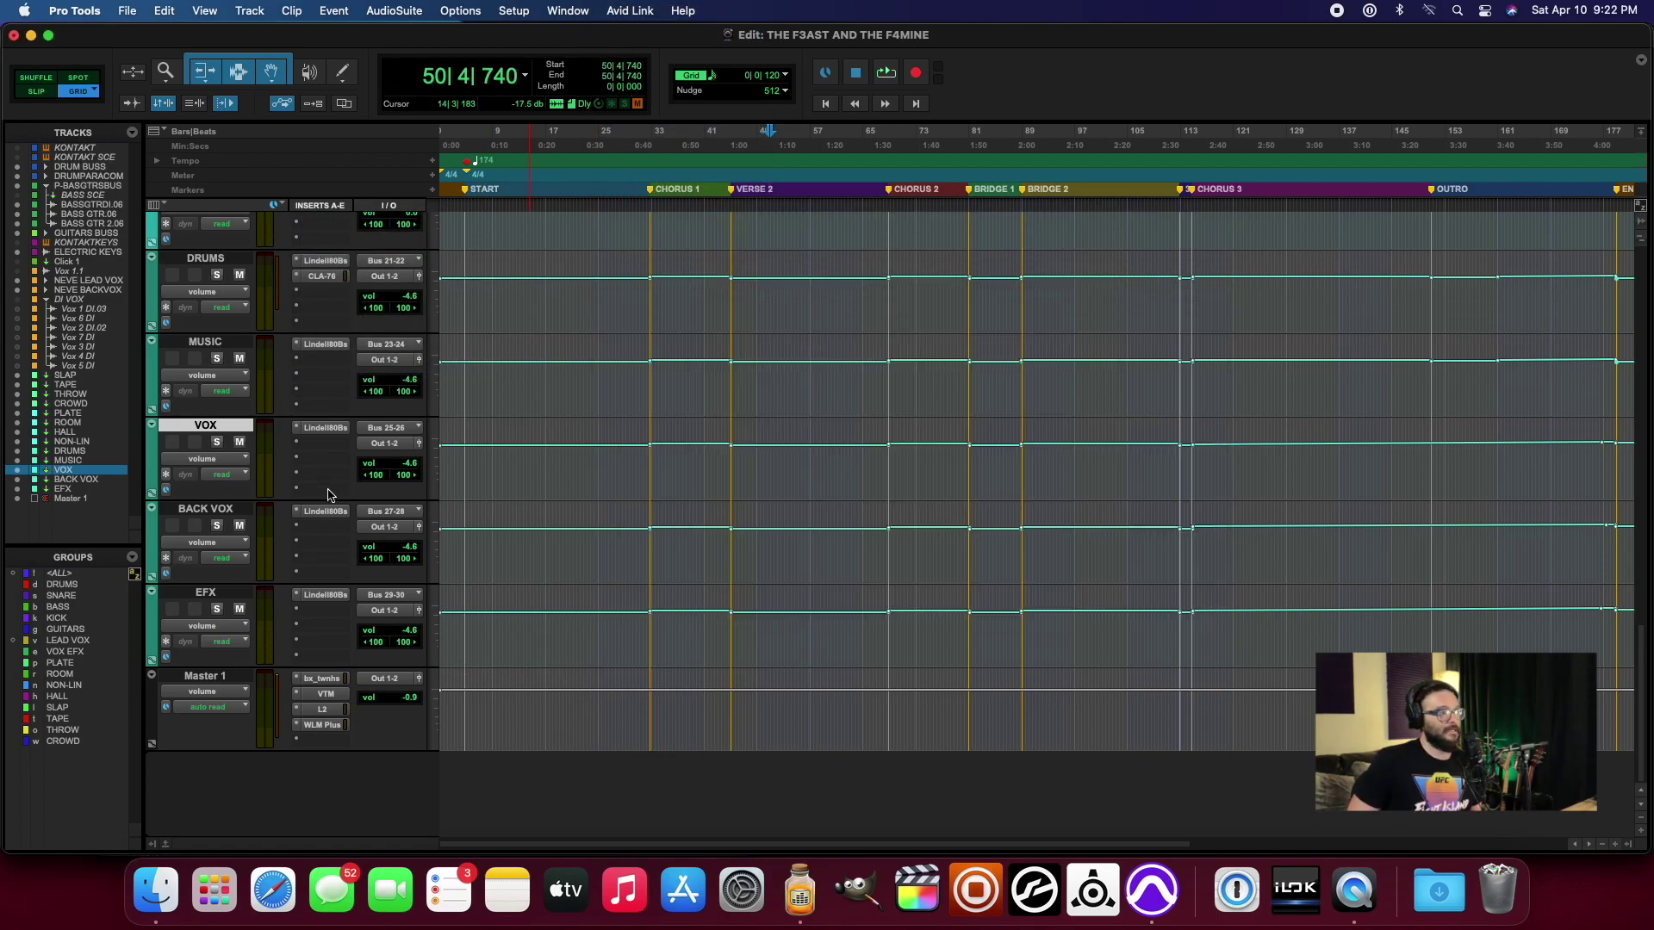
Step: Replace the CLA-76 in the DRUMS track's second insert slot with the Waves SSLChannel (stereo) and try its high-pass filter knob
{"action": "left_click", "coordinate": [308, 281]}
{"action": "mouse_move", "coordinate": [366, 277]}
{"action": "mouse_move", "coordinate": [483, 295]}
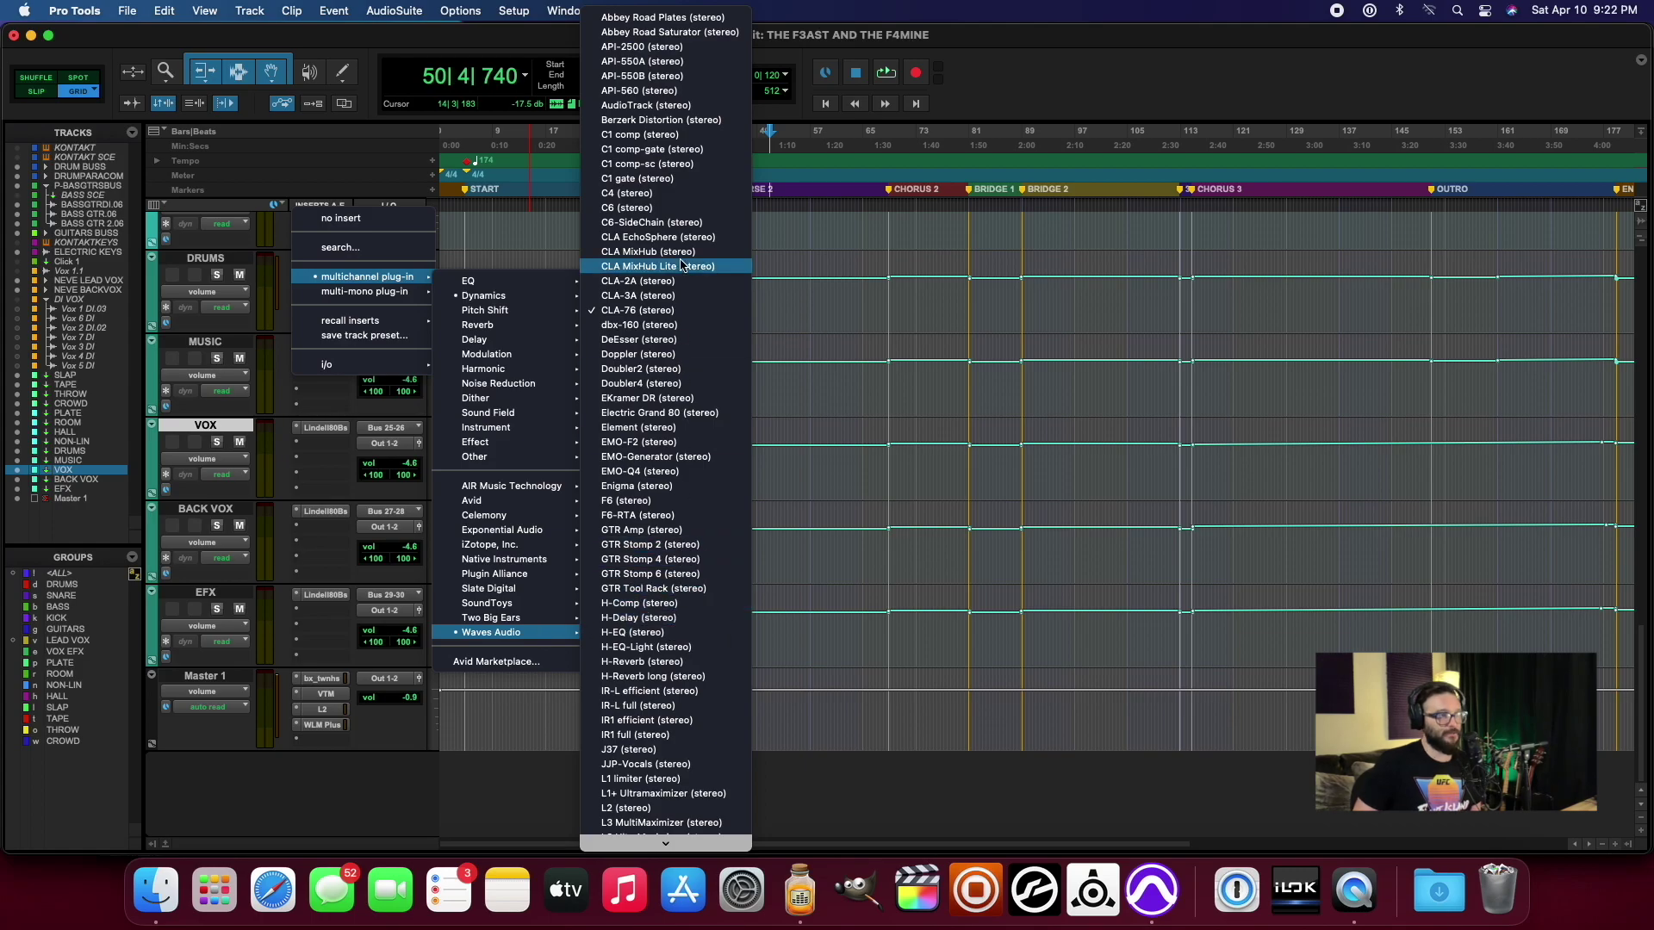
{"action": "scroll", "coordinate": [651, 427], "scroll_direction": "down", "scroll_amount": 10}
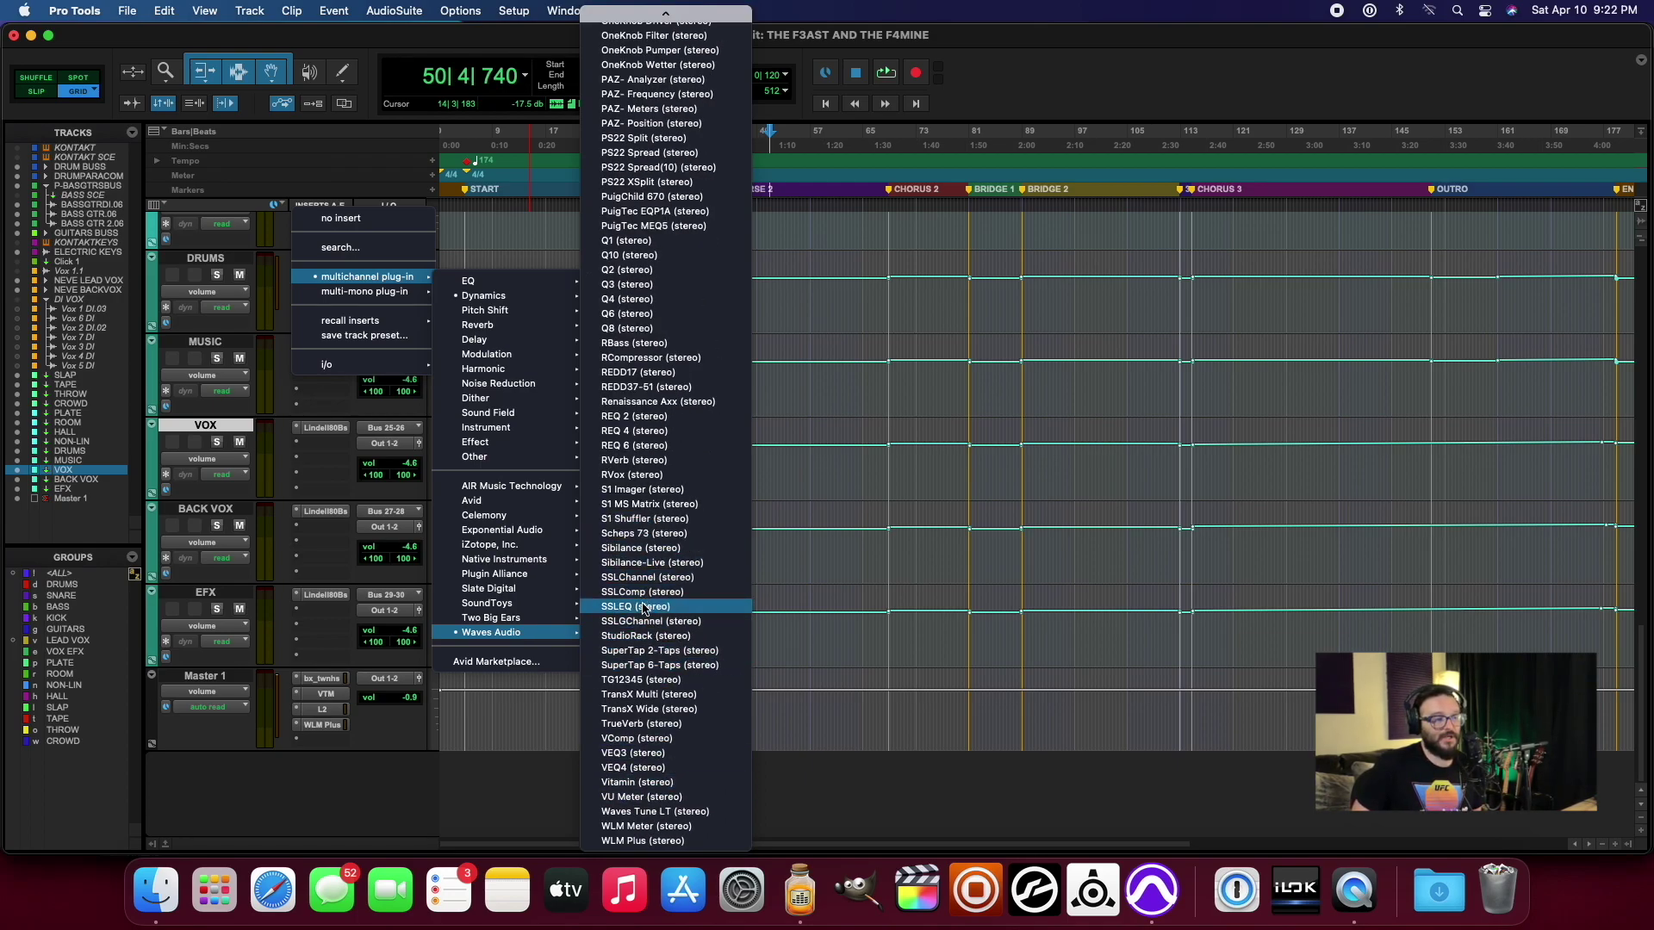
{"action": "left_click", "coordinate": [653, 578]}
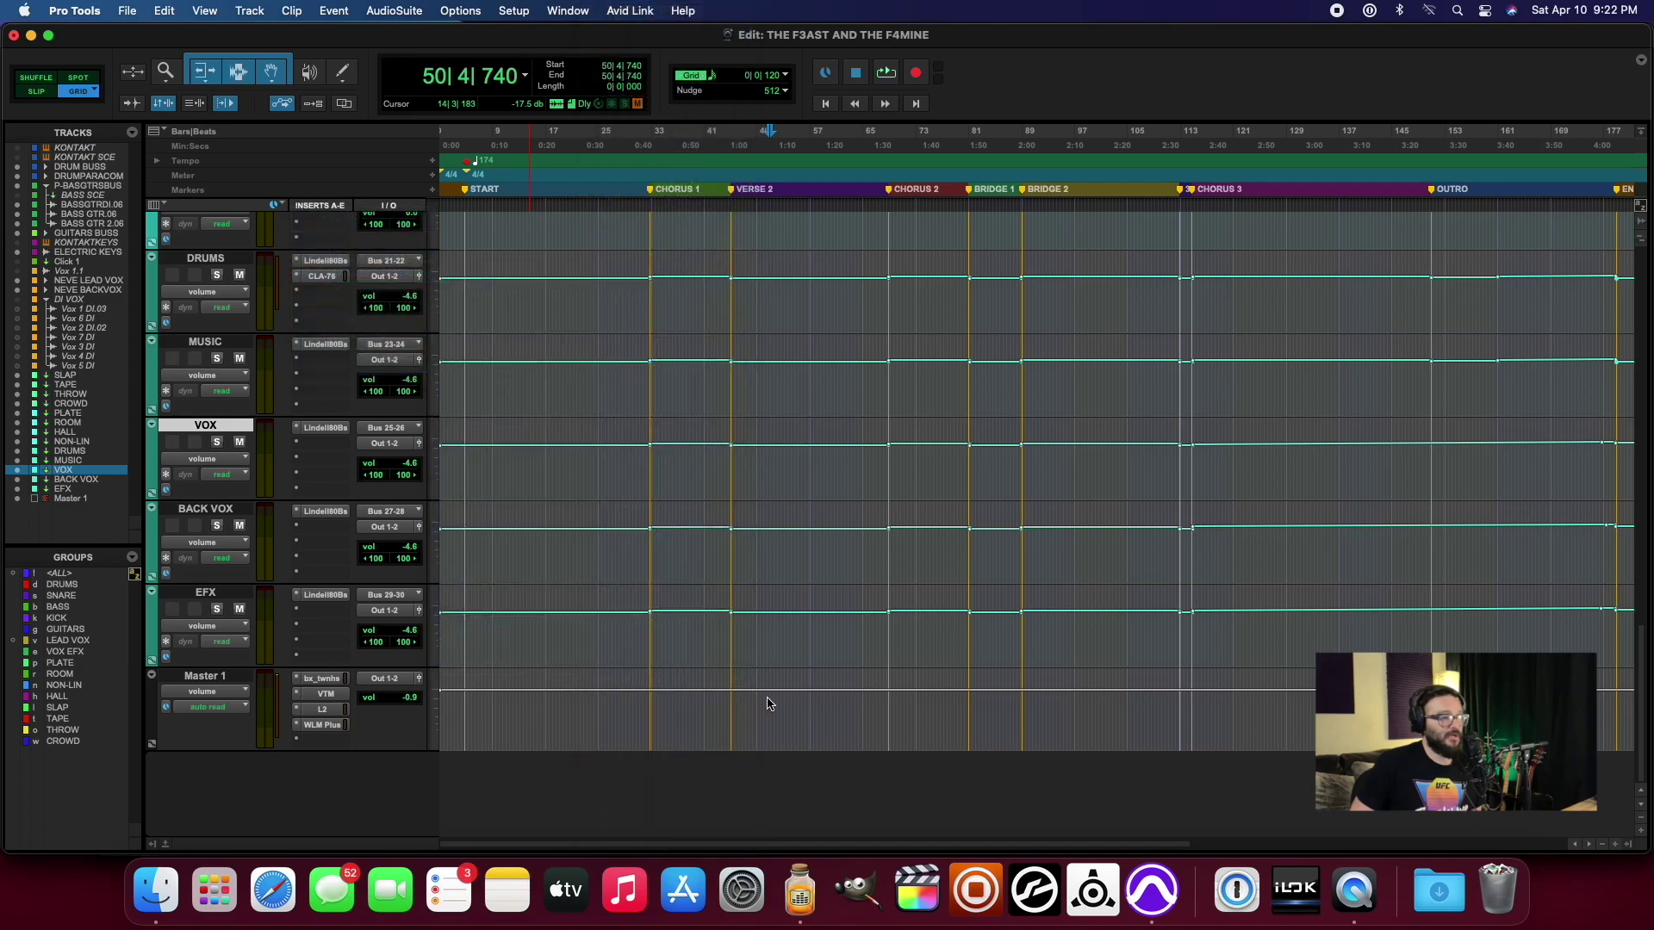
{"action": "mouse_move", "coordinate": [809, 75]}
{"action": "left_mouse_down"}
{"action": "mouse_move", "coordinate": [832, 75]}
{"action": "mouse_move", "coordinate": [830, 38]}
{"action": "mouse_move", "coordinate": [809, 63]}
{"action": "mouse_move", "coordinate": [822, 37]}
{"action": "mouse_move", "coordinate": [822, 77]}
{"action": "left_mouse_up"}
{"action": "left_click_drag", "start_coordinate": [663, 244], "coordinate": [668, 255]}
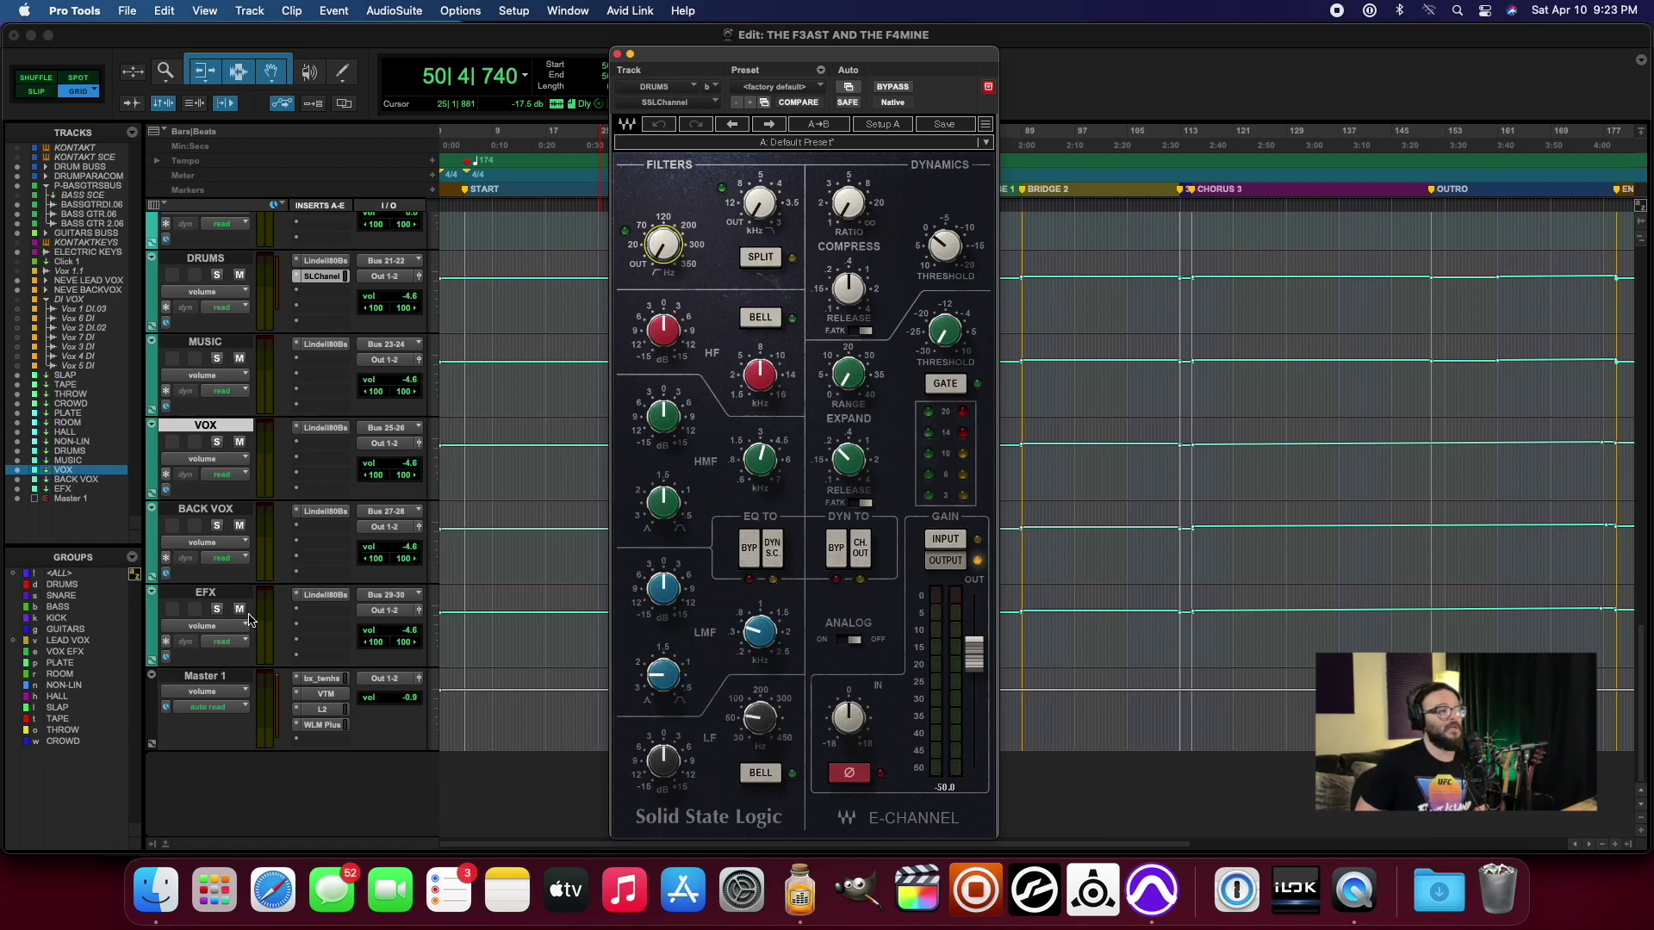
Step: Replace the SSLChannel in the DRUMS track's second insert slot with the Waves CLA MixHub (stereo) and reposition its window
{"action": "left_click", "coordinate": [295, 281]}
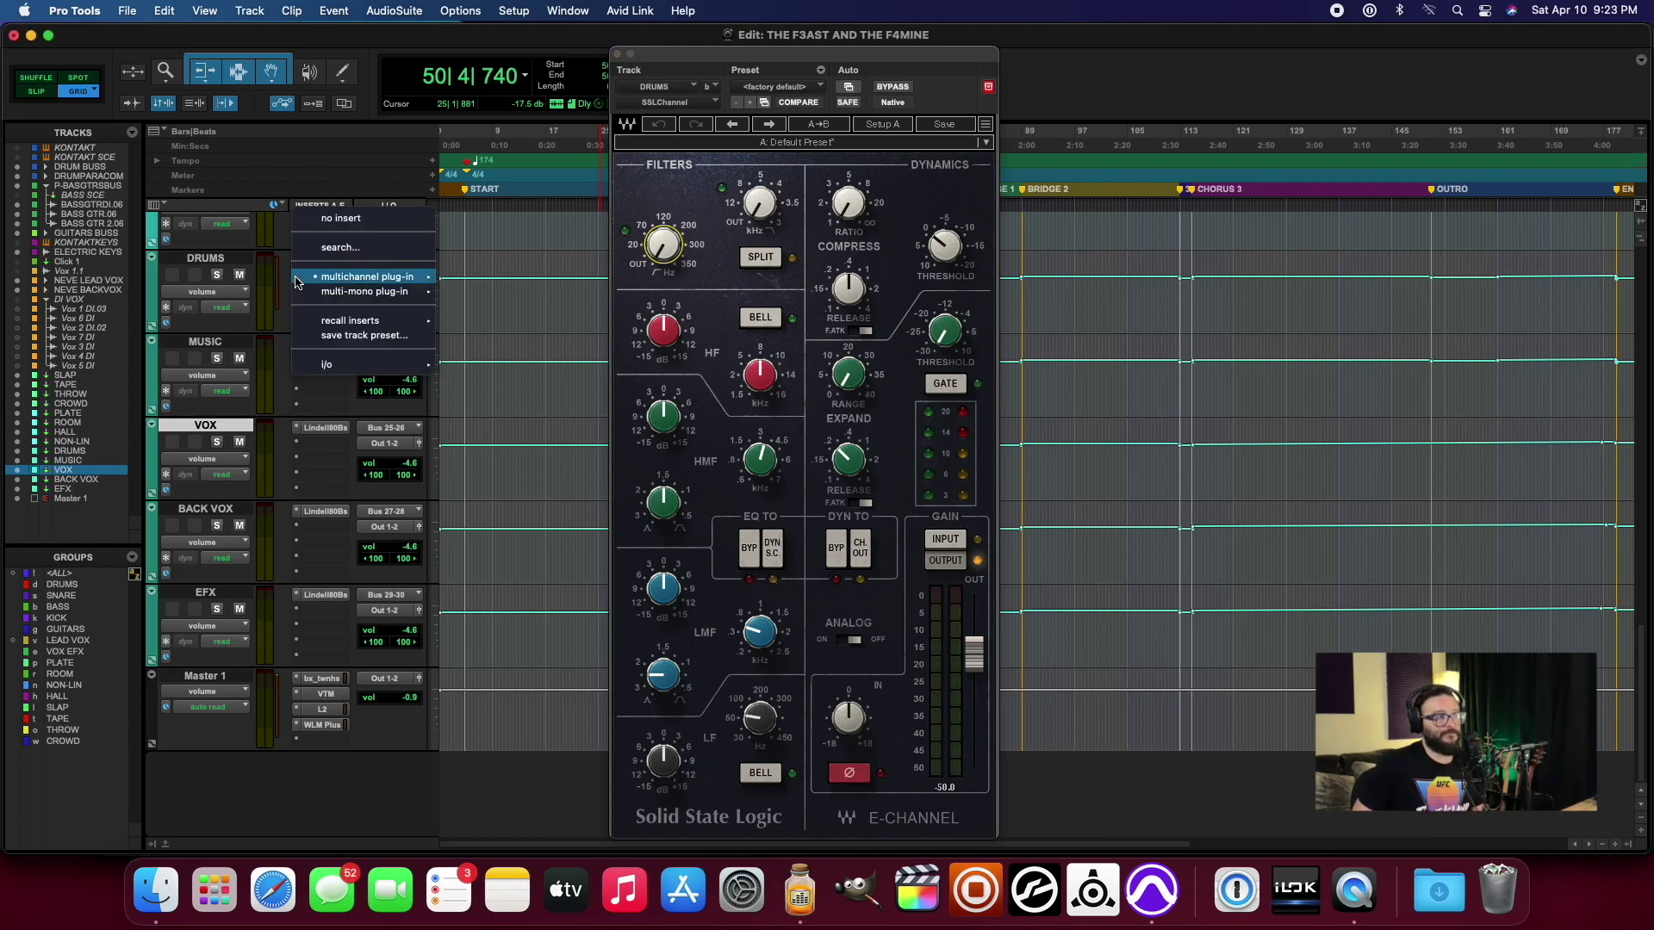
{"action": "mouse_move", "coordinate": [479, 633]}
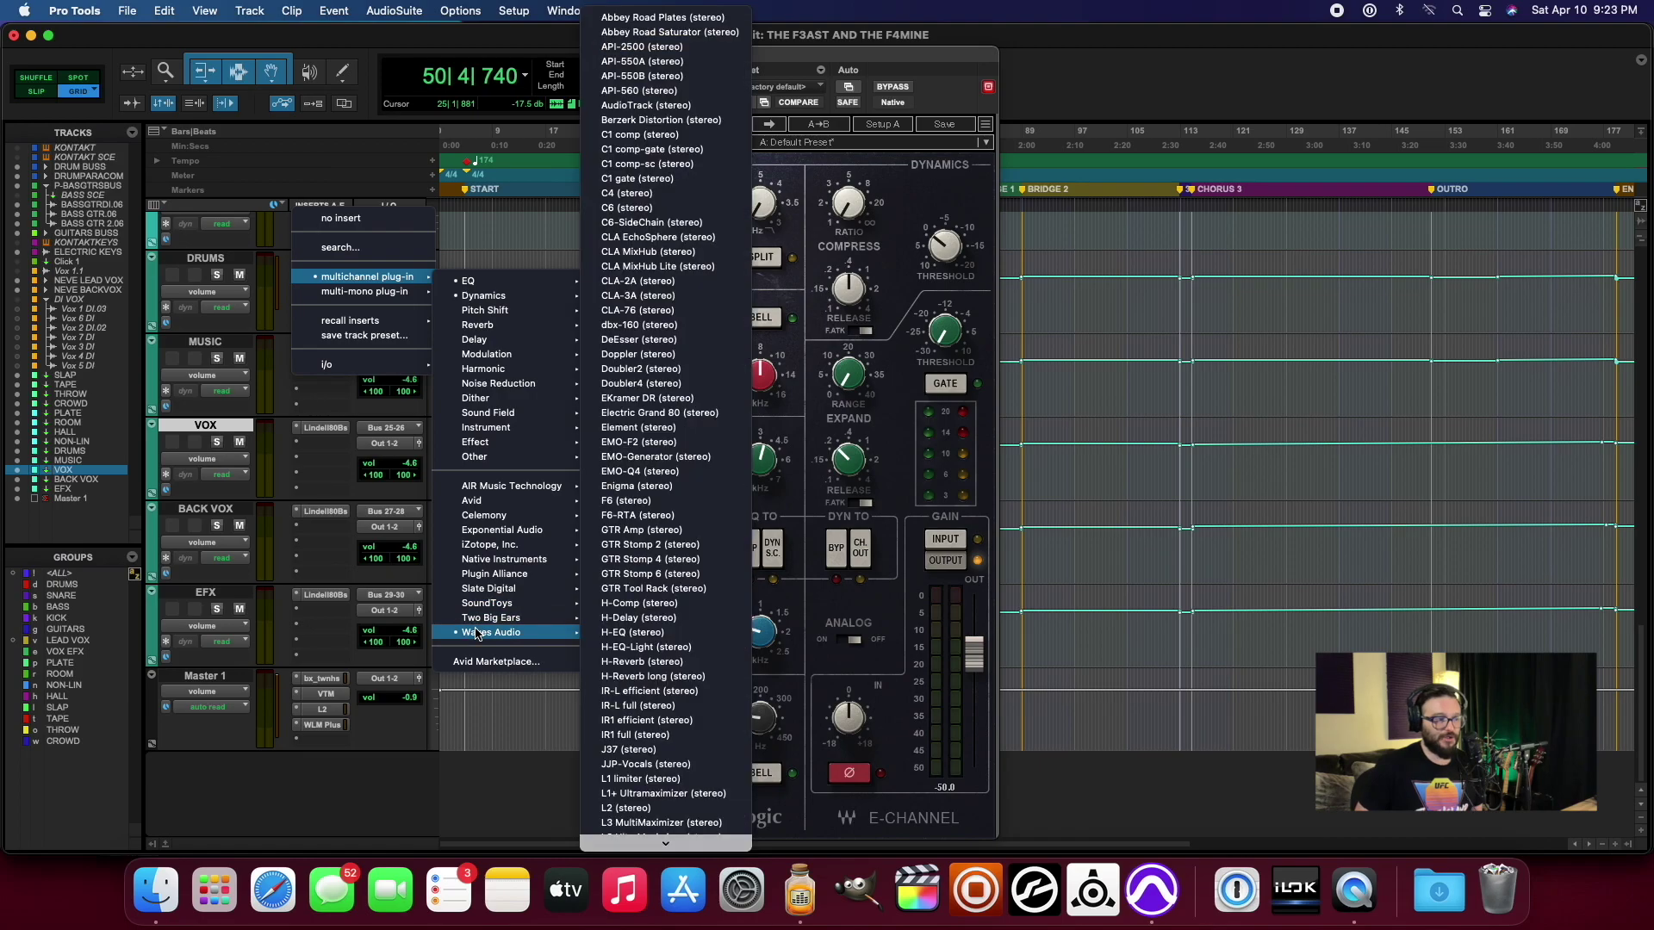
{"action": "left_click", "coordinate": [686, 257]}
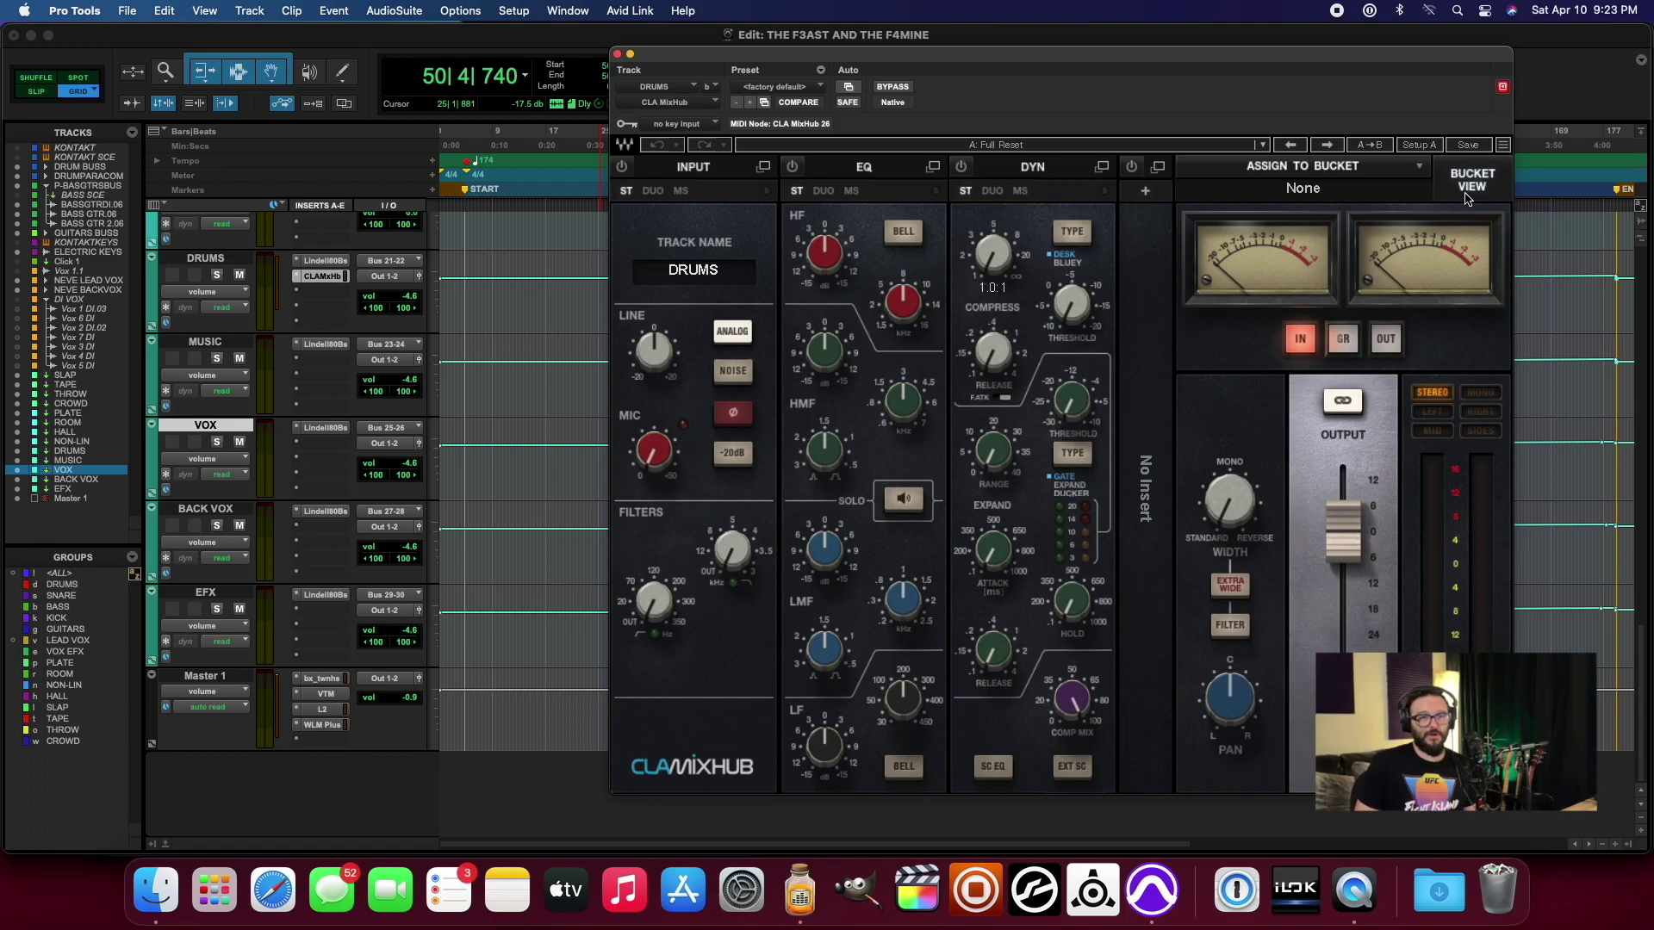
{"action": "left_click_drag", "start_coordinate": [1159, 60], "coordinate": [1079, 94]}
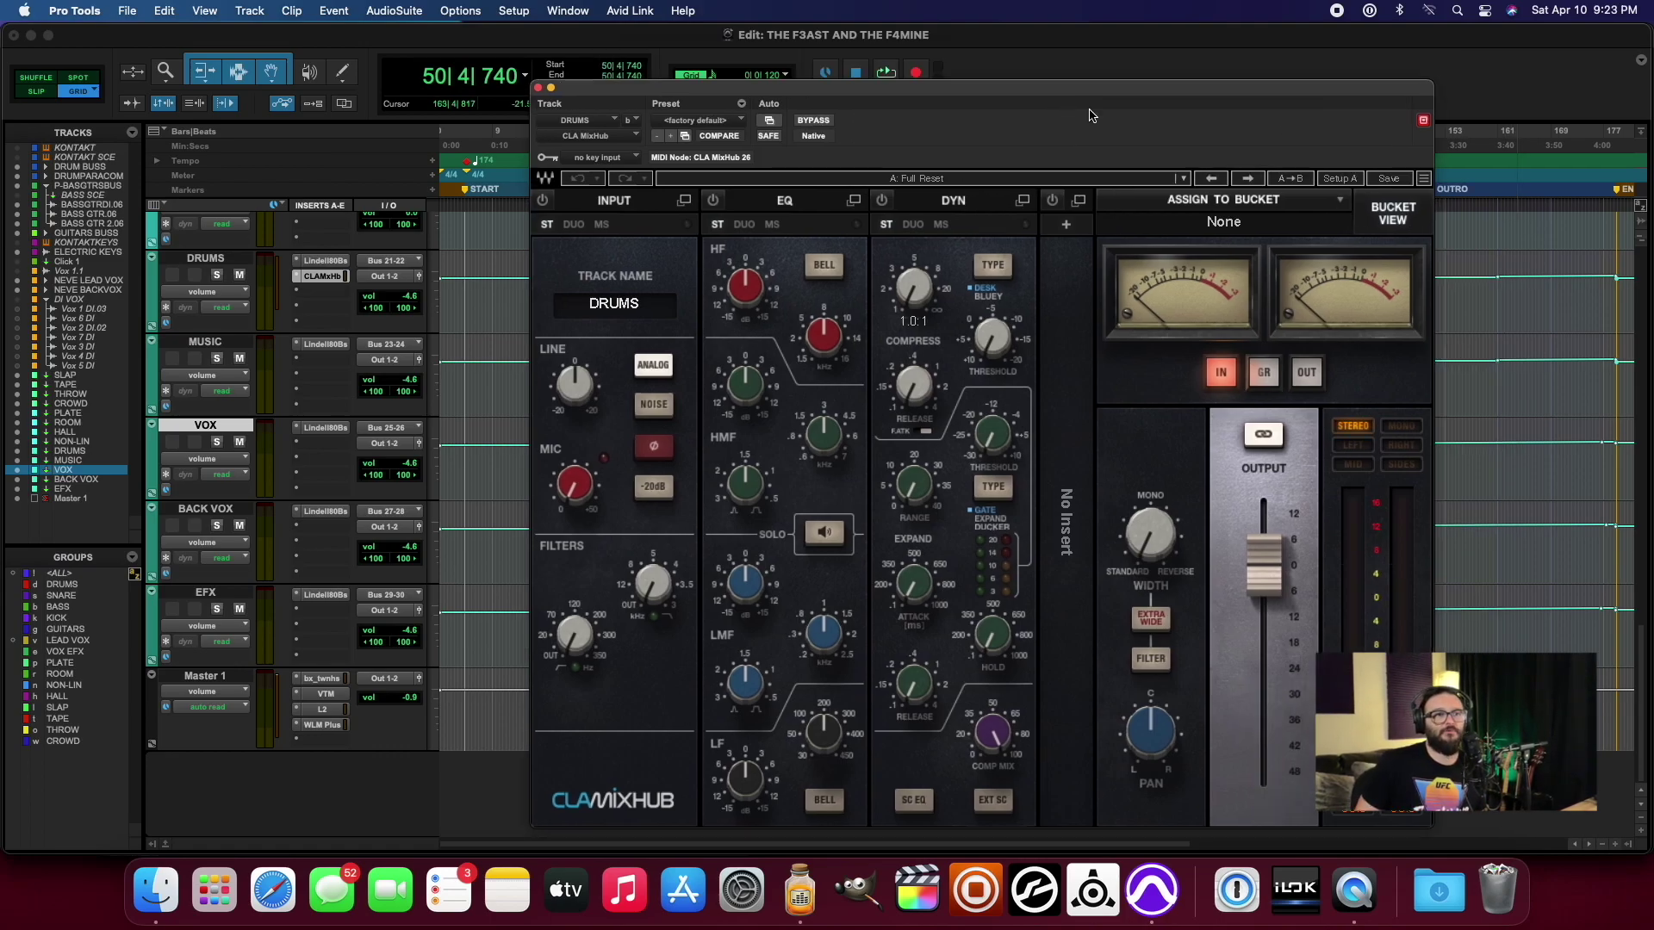
Step: Look at the CLA MixHub's bucket view and return to its channel view
{"action": "left_click", "coordinate": [1397, 213]}
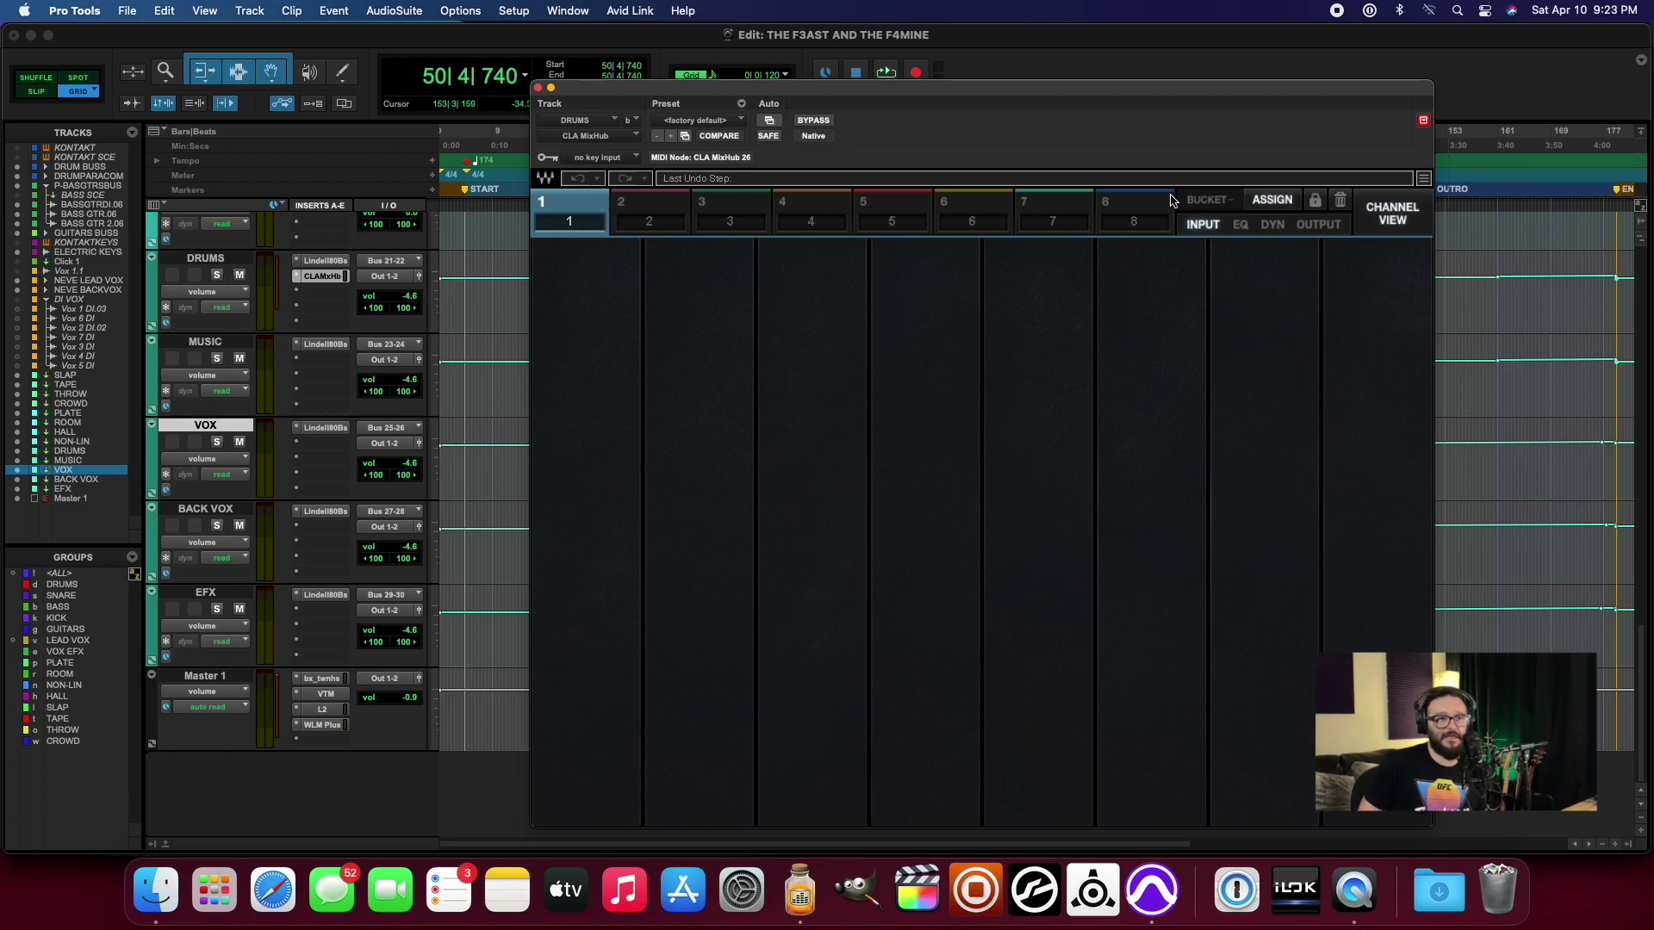
{"action": "left_click", "coordinate": [1238, 228]}
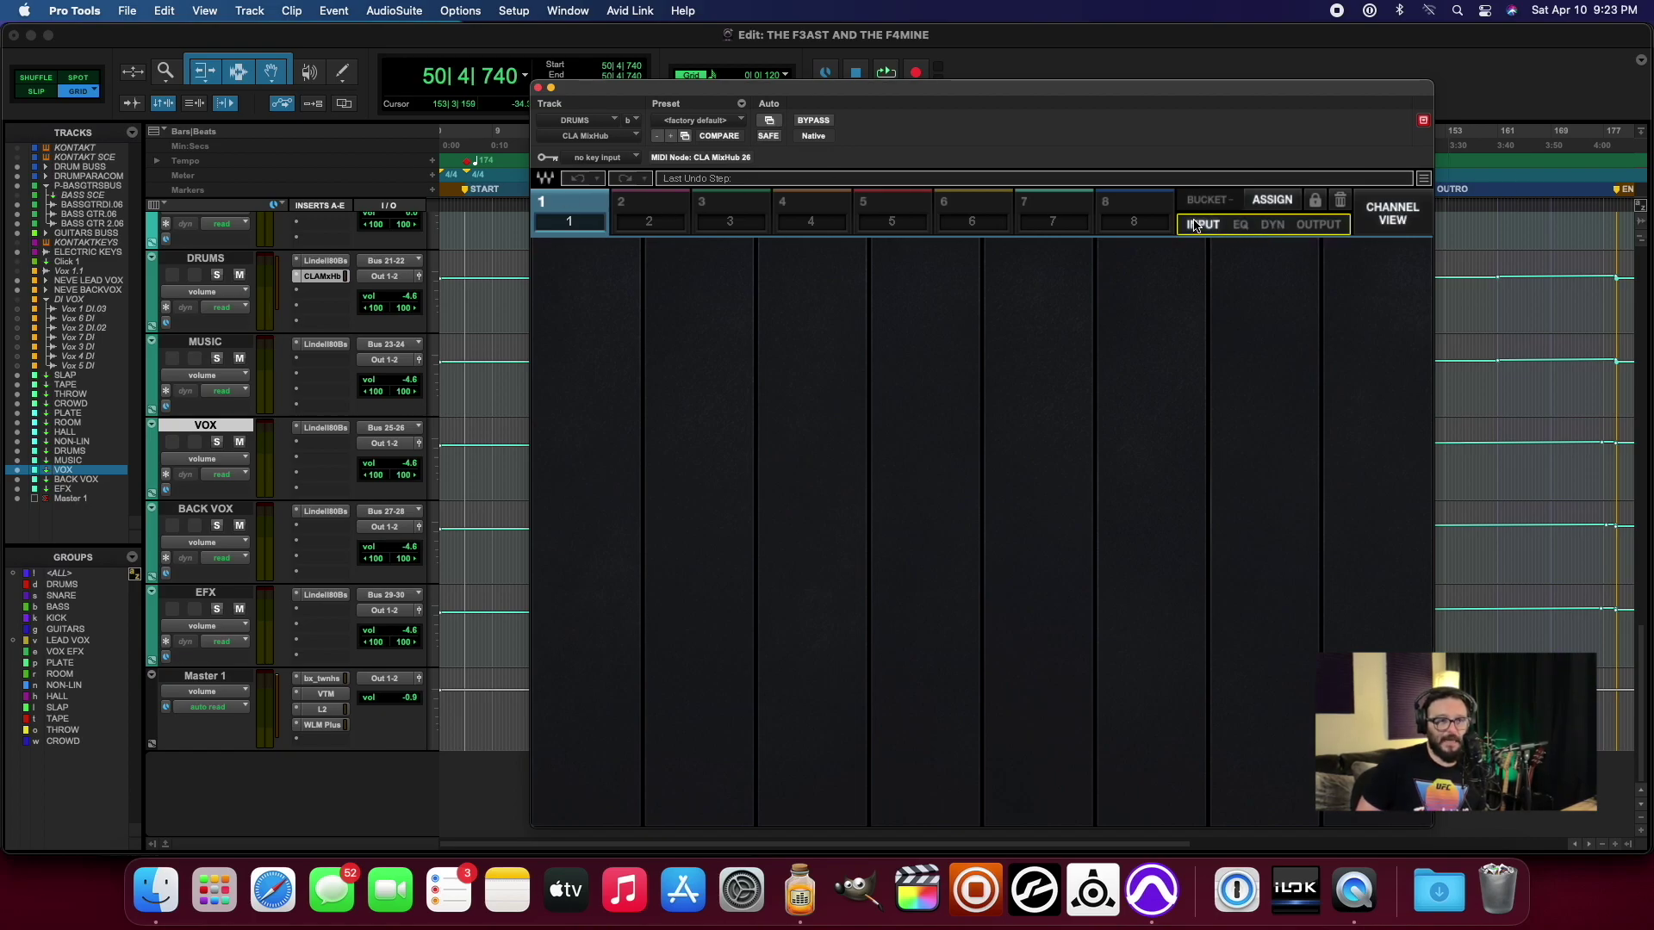
{"action": "left_click", "coordinate": [1370, 226]}
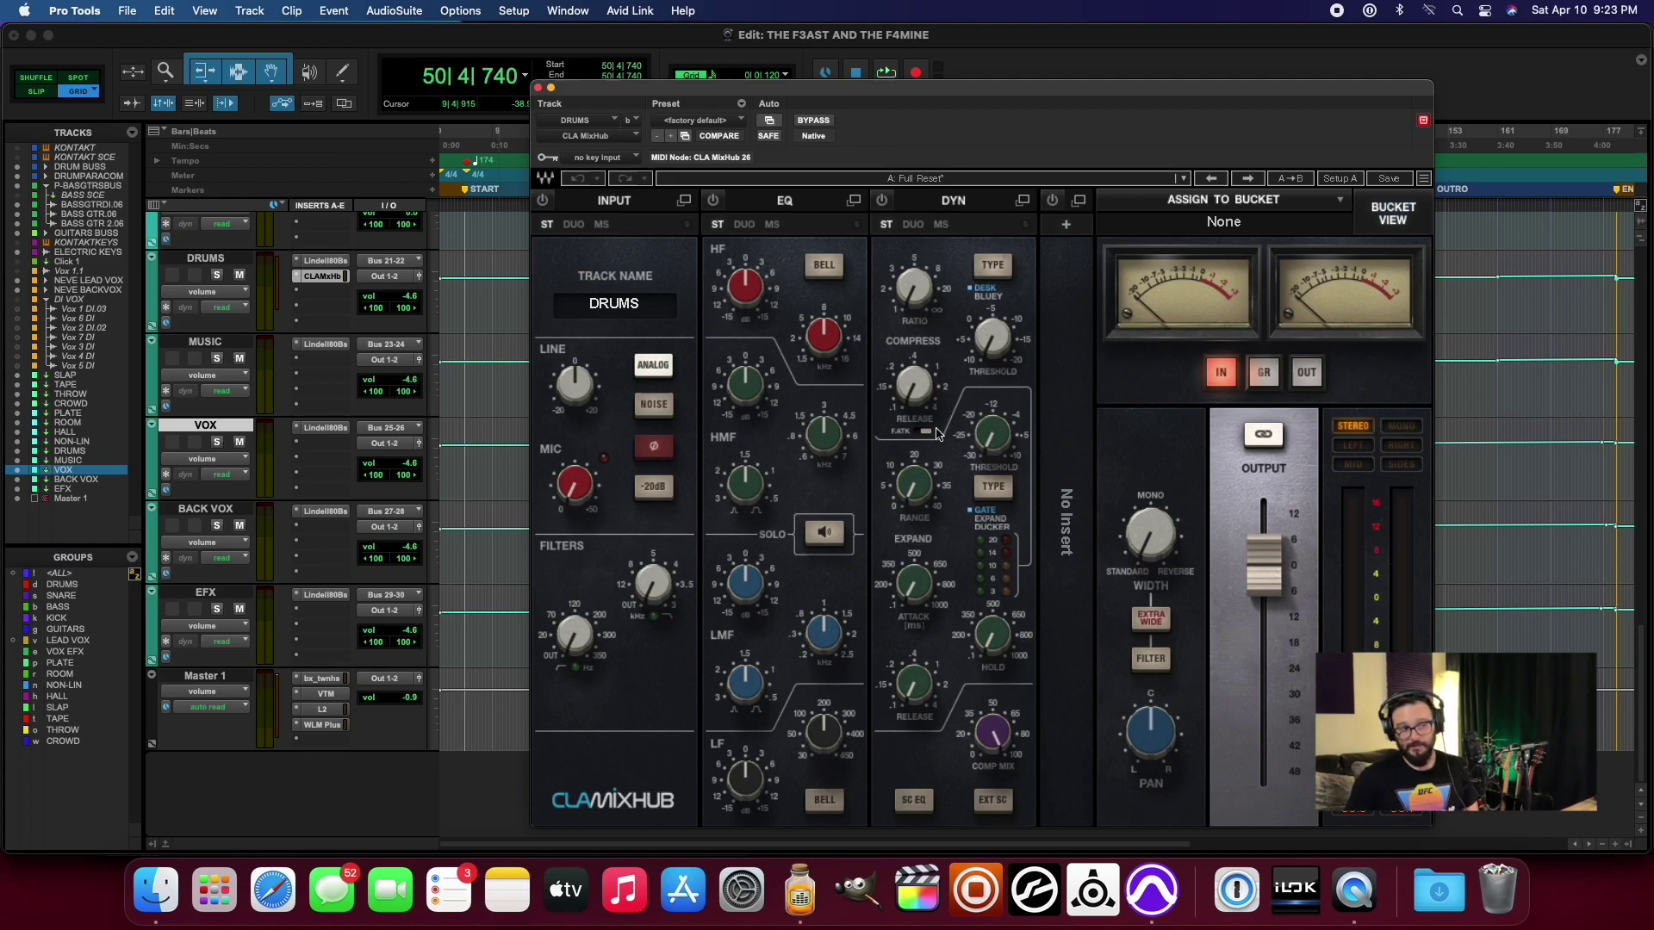
Step: Boost the HF gain in the CLA MixHub's EQ section and browse its internal insert plug-in categories without adding one
{"action": "mouse_move", "coordinate": [572, 509]}
{"action": "left_mouse_down"}
{"action": "mouse_move", "coordinate": [573, 484]}
{"action": "mouse_move", "coordinate": [573, 502]}
{"action": "left_mouse_up"}
{"action": "left_click", "coordinate": [745, 286]}
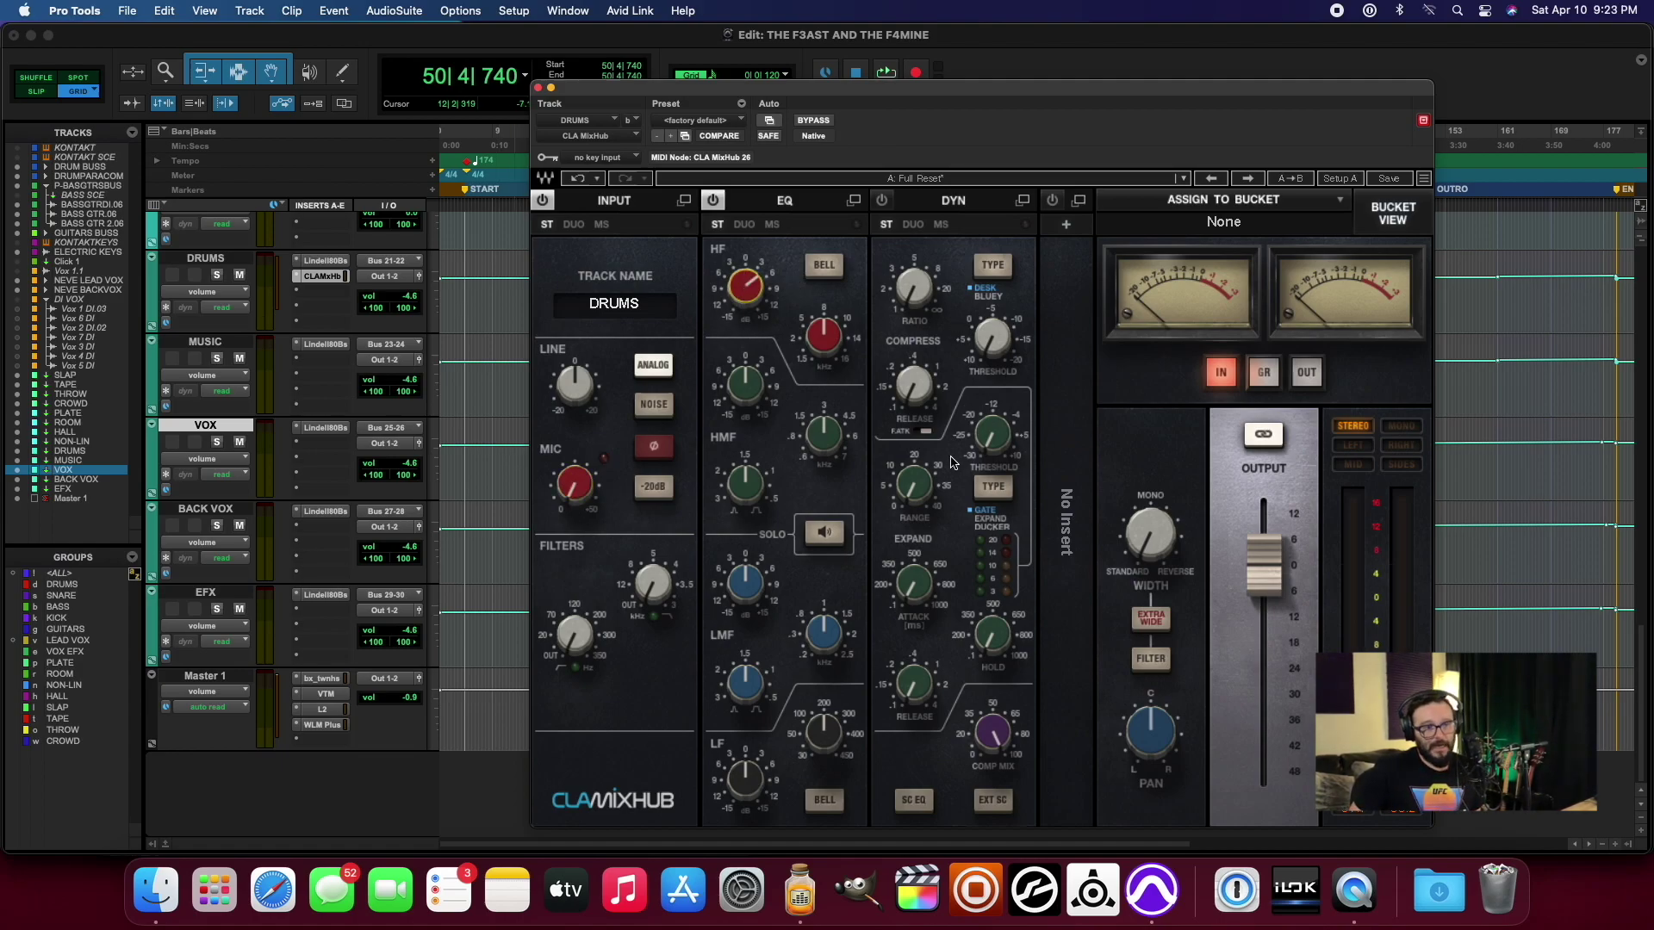
{"action": "left_click", "coordinate": [1066, 224]}
{"action": "mouse_move", "coordinate": [1122, 248]}
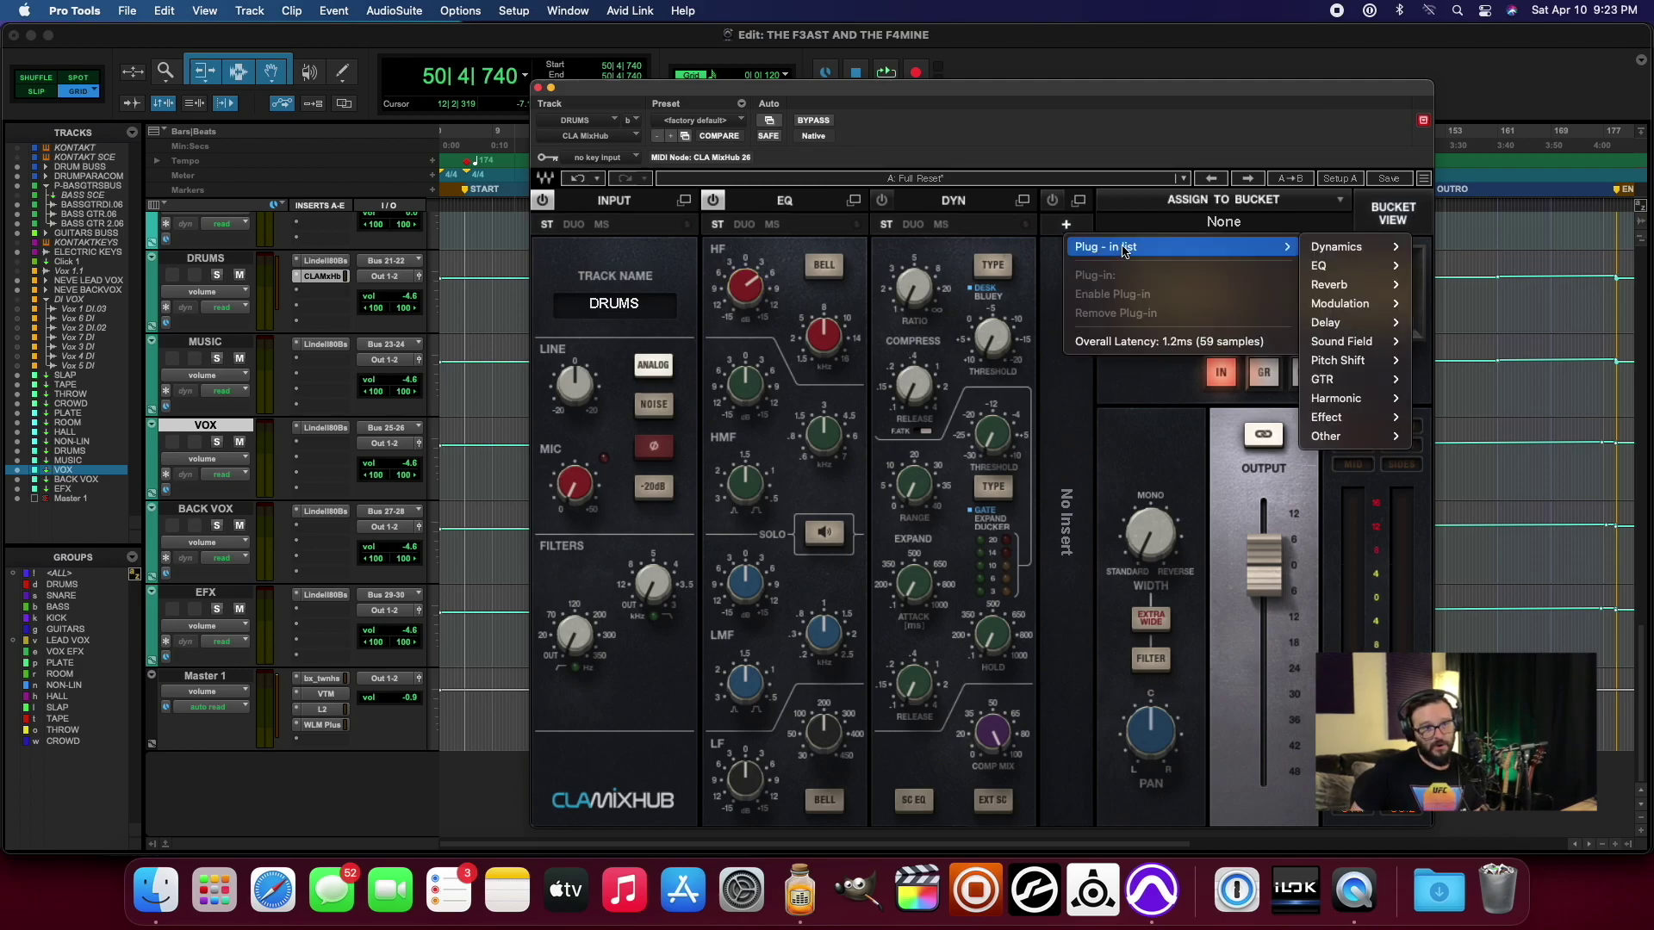
{"action": "mouse_move", "coordinate": [1319, 407]}
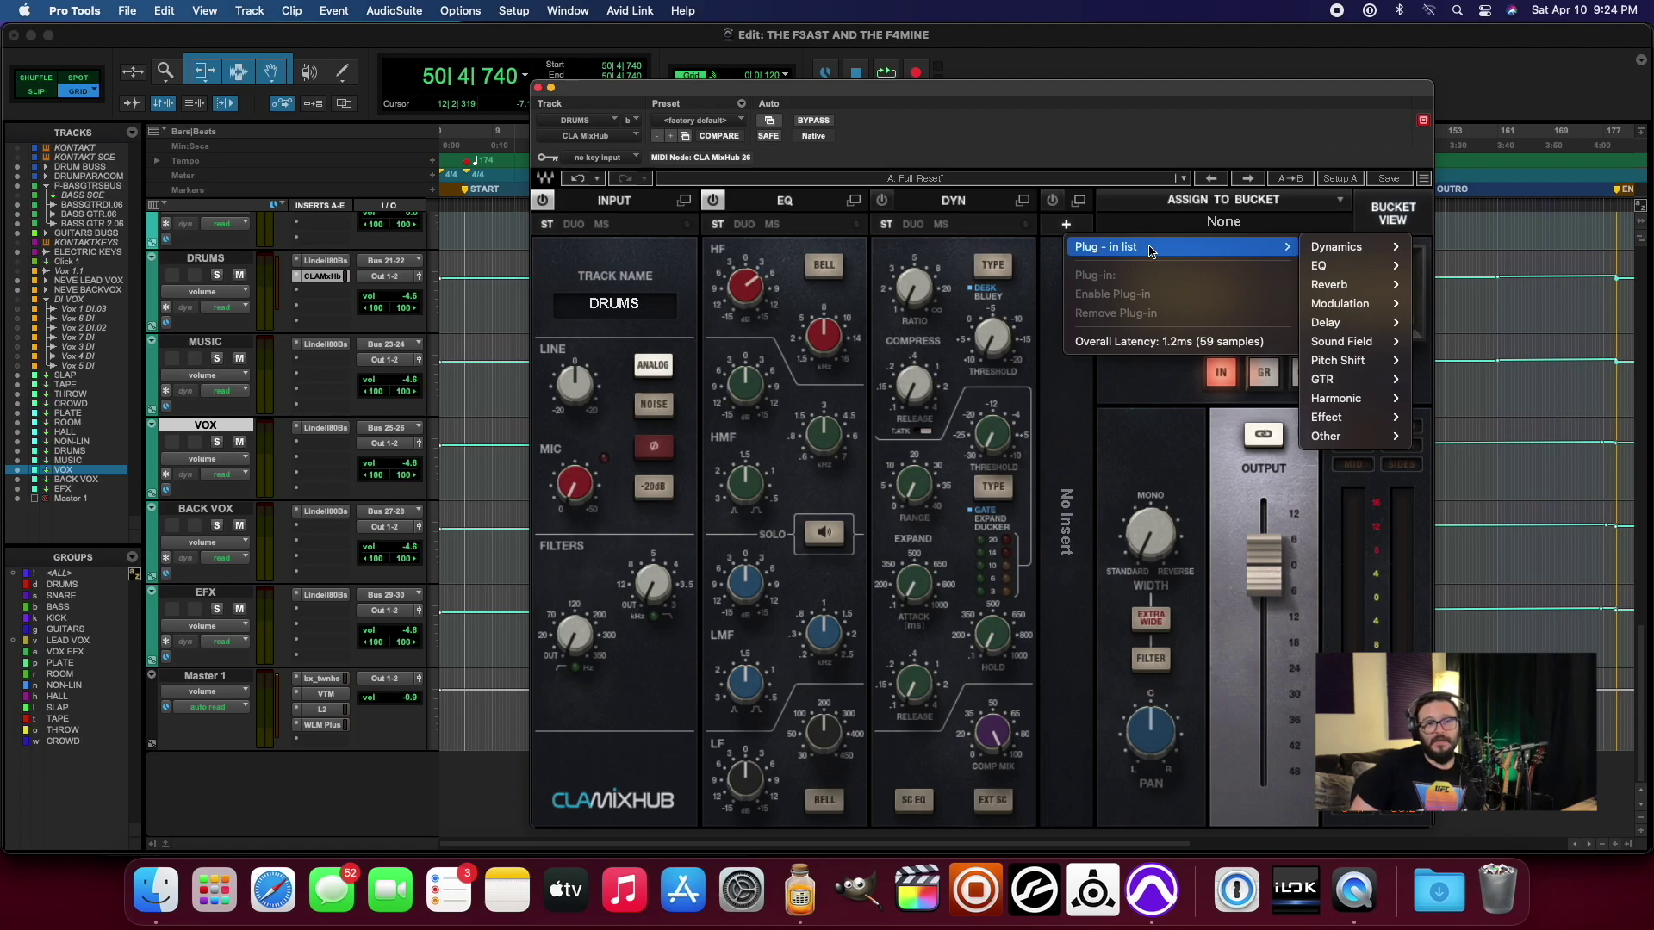
{"action": "mouse_move", "coordinate": [1377, 261]}
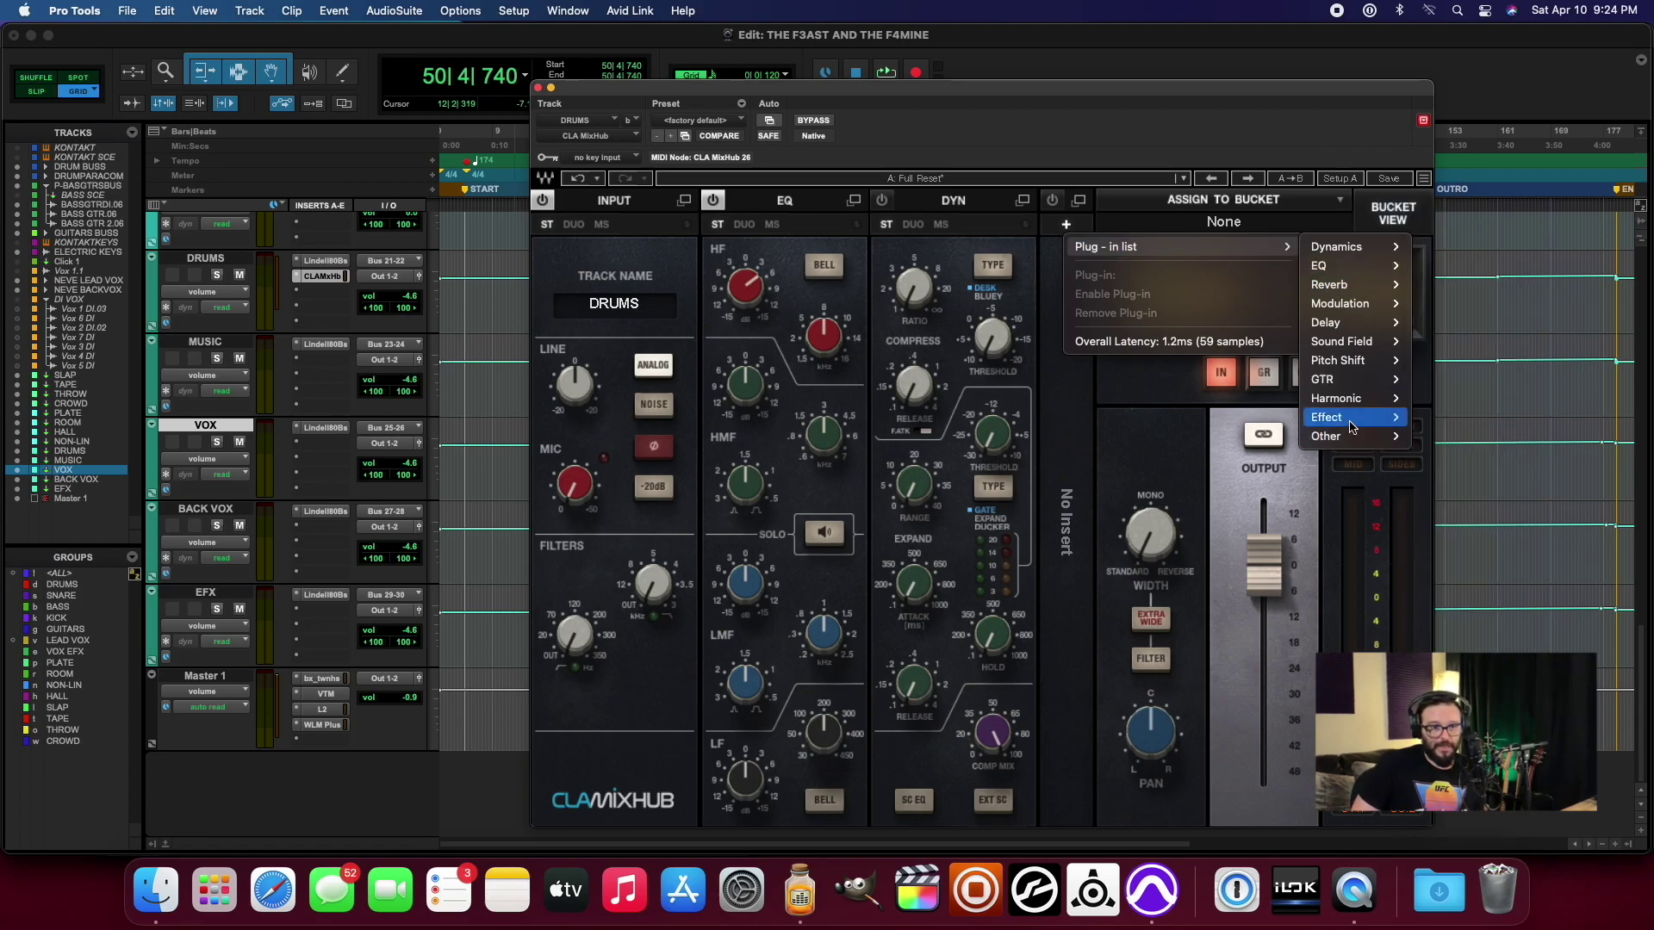
{"action": "left_click", "coordinate": [1145, 136]}
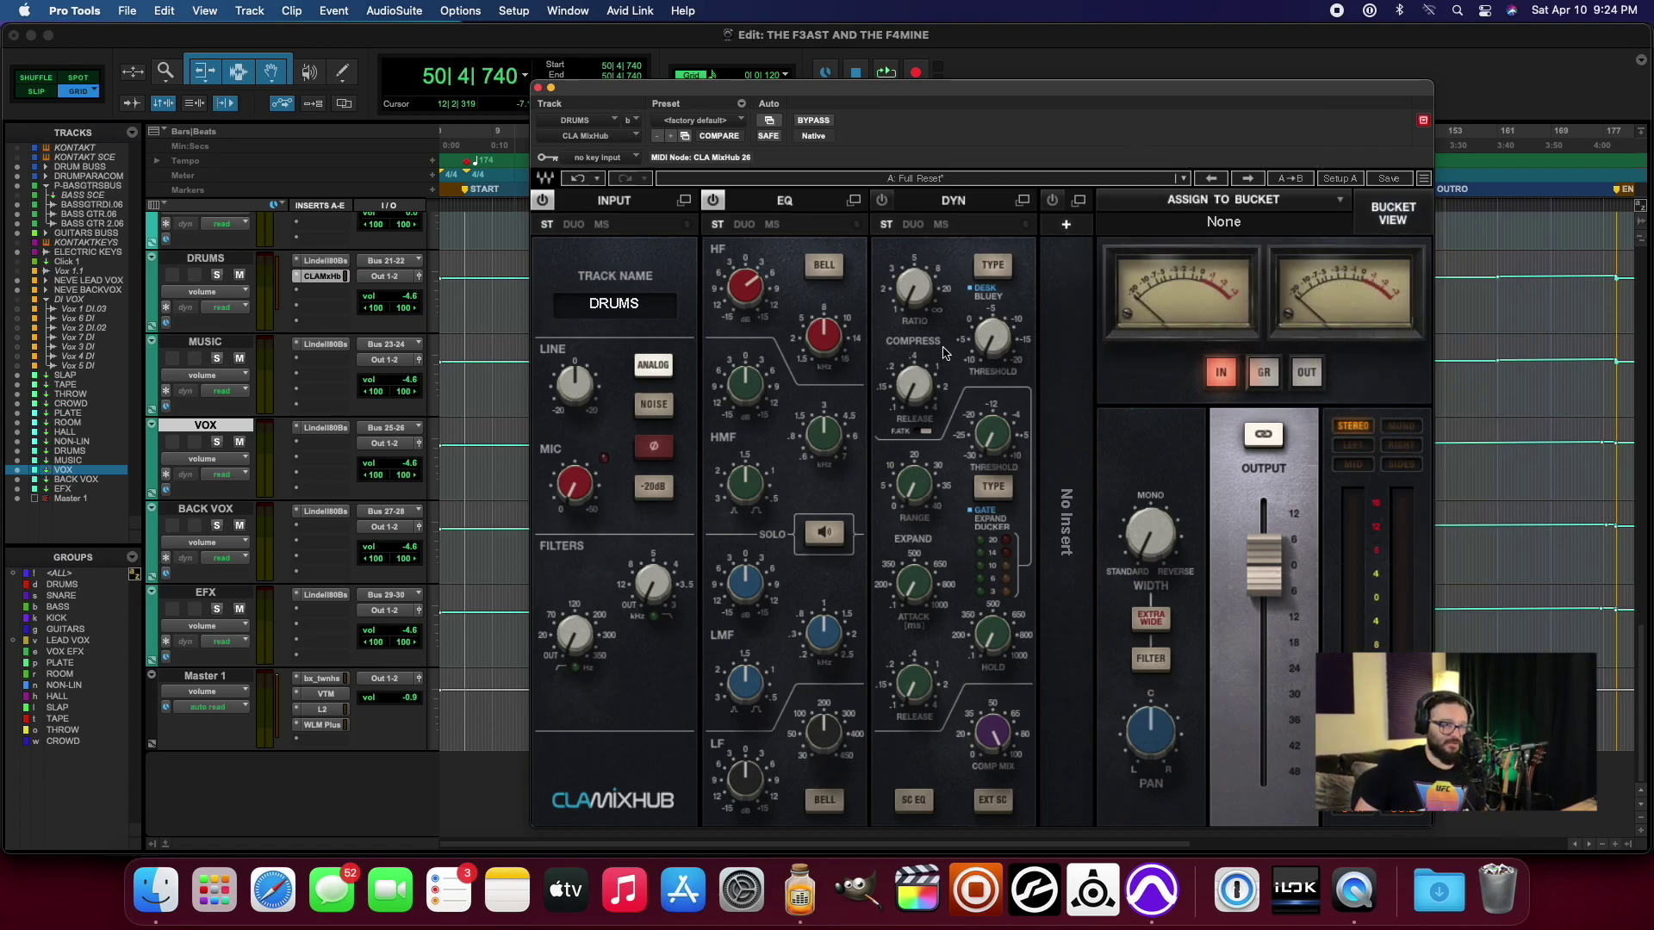
Step: Try placing the CLA MixHub's DYN section before its EQ section, restore the original order and close the plug-in
{"action": "left_click_drag", "start_coordinate": [967, 241], "coordinate": [723, 222]}
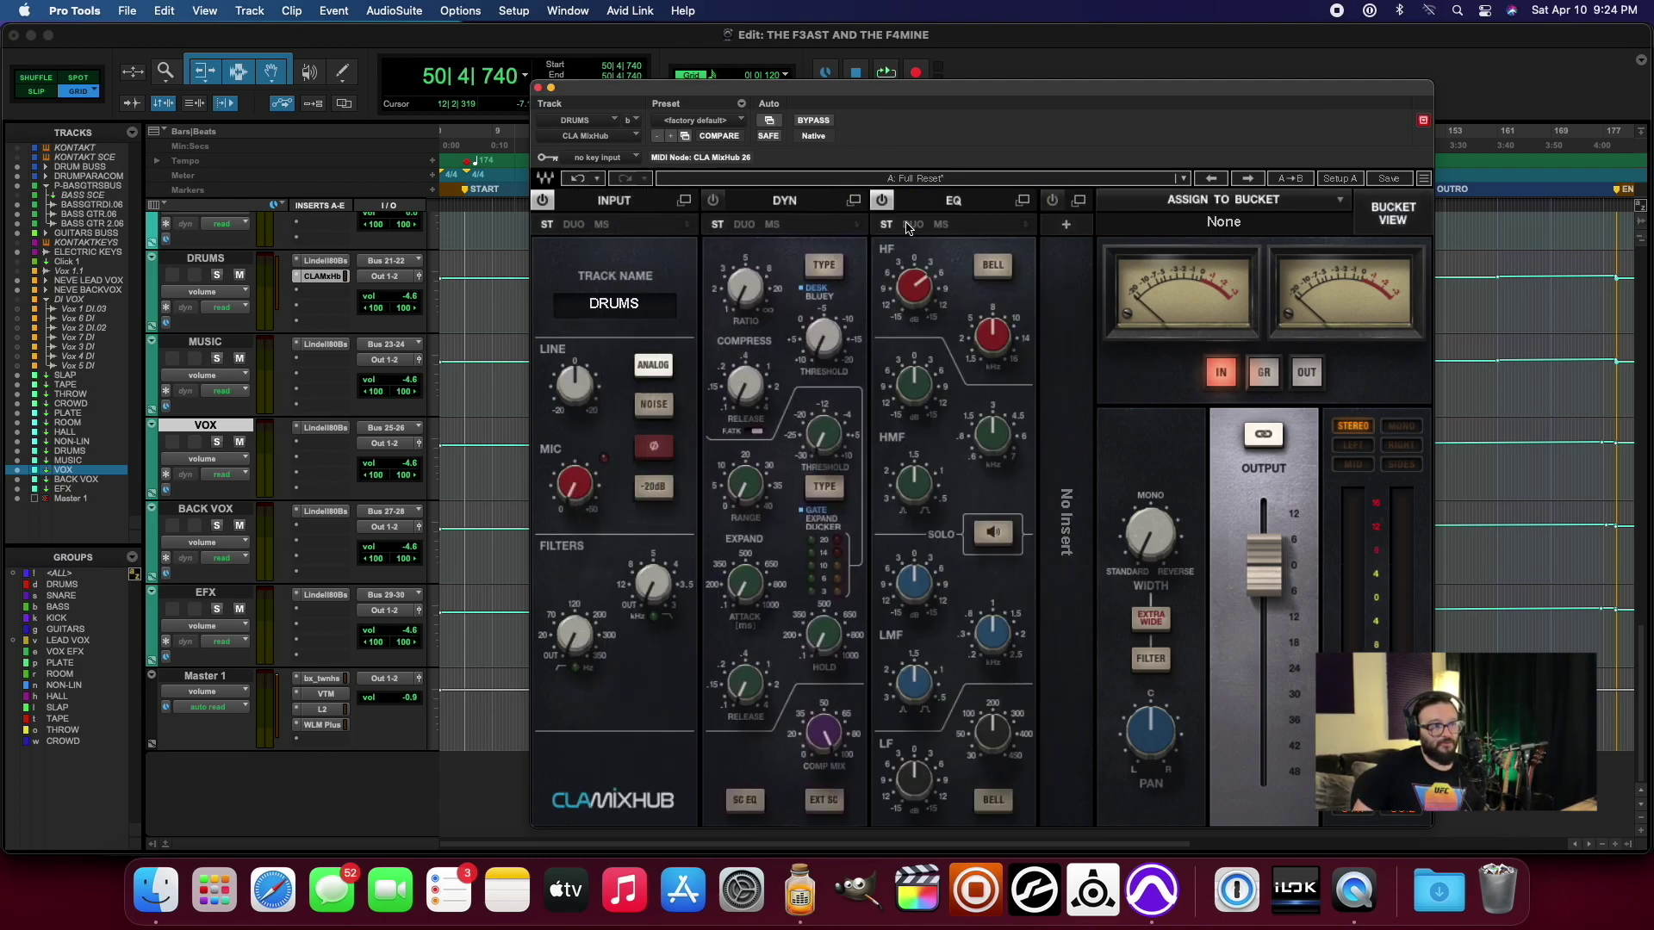
{"action": "left_click_drag", "start_coordinate": [972, 211], "coordinate": [1021, 222]}
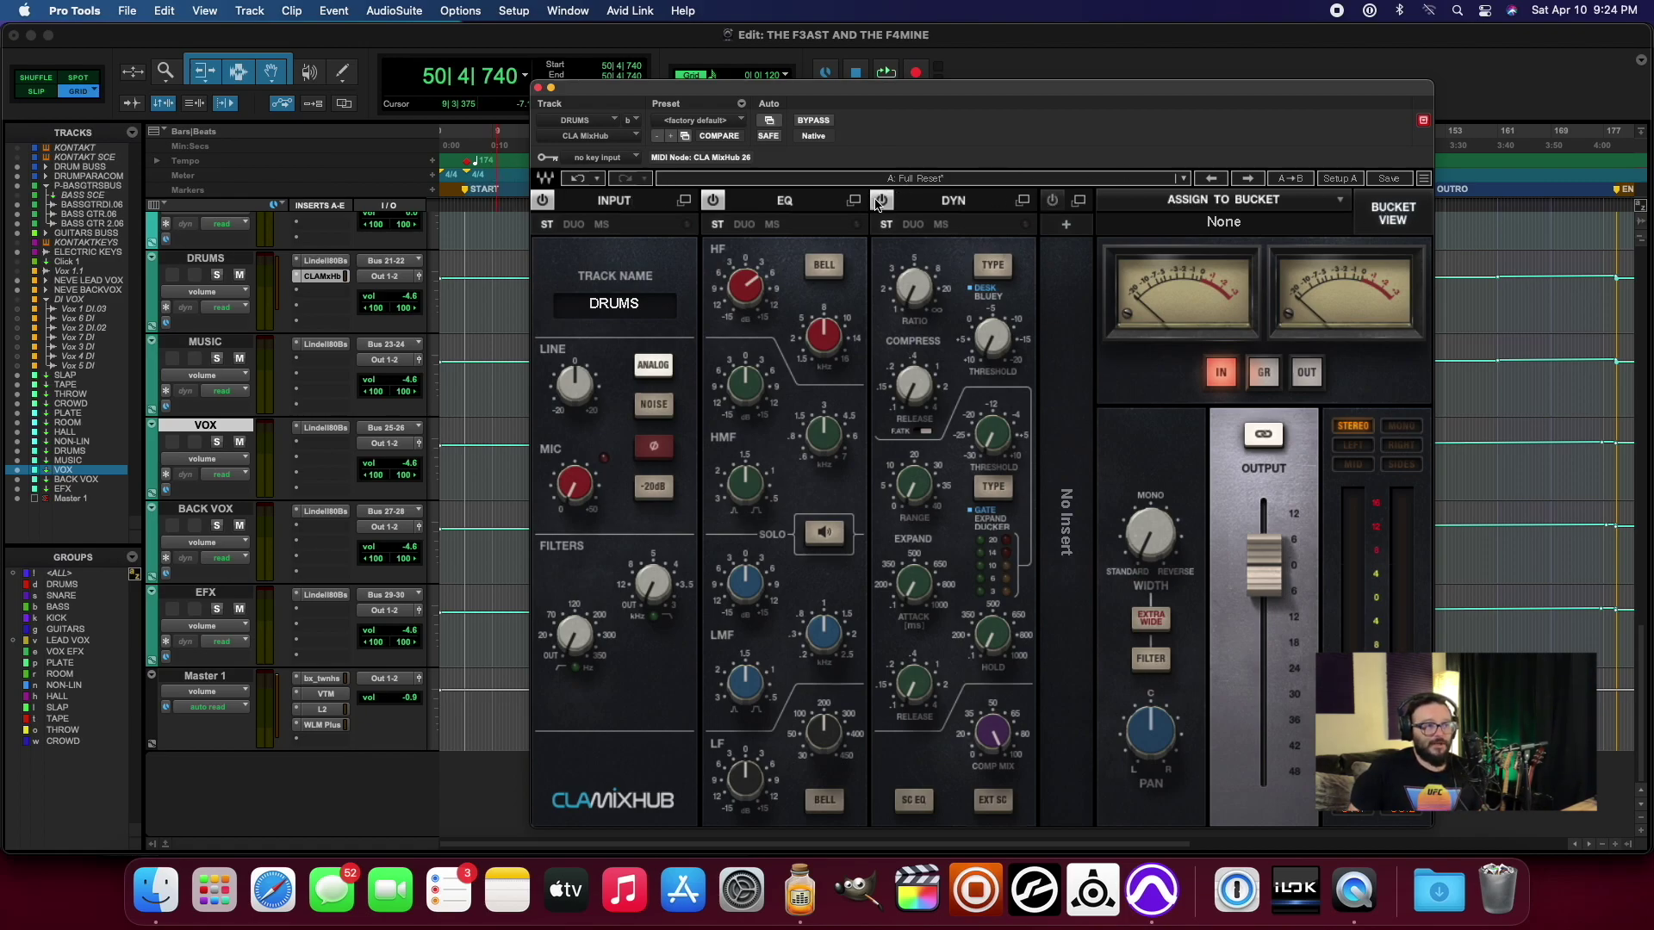
{"action": "left_click", "coordinate": [713, 199]}
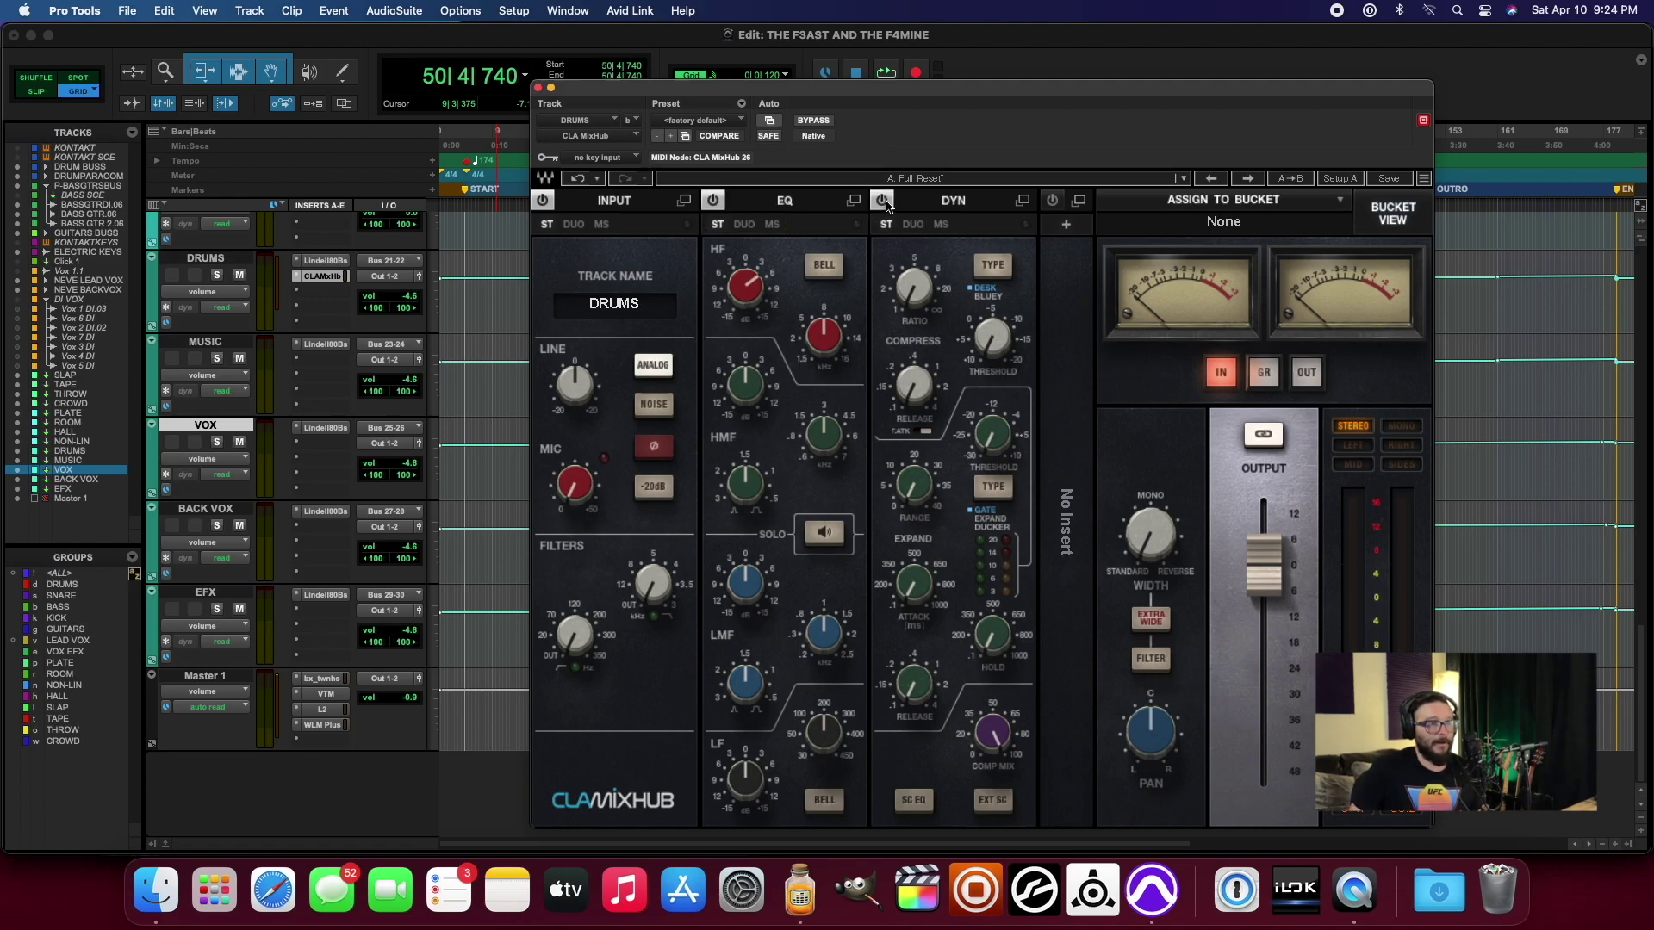
{"action": "left_click", "coordinate": [536, 87]}
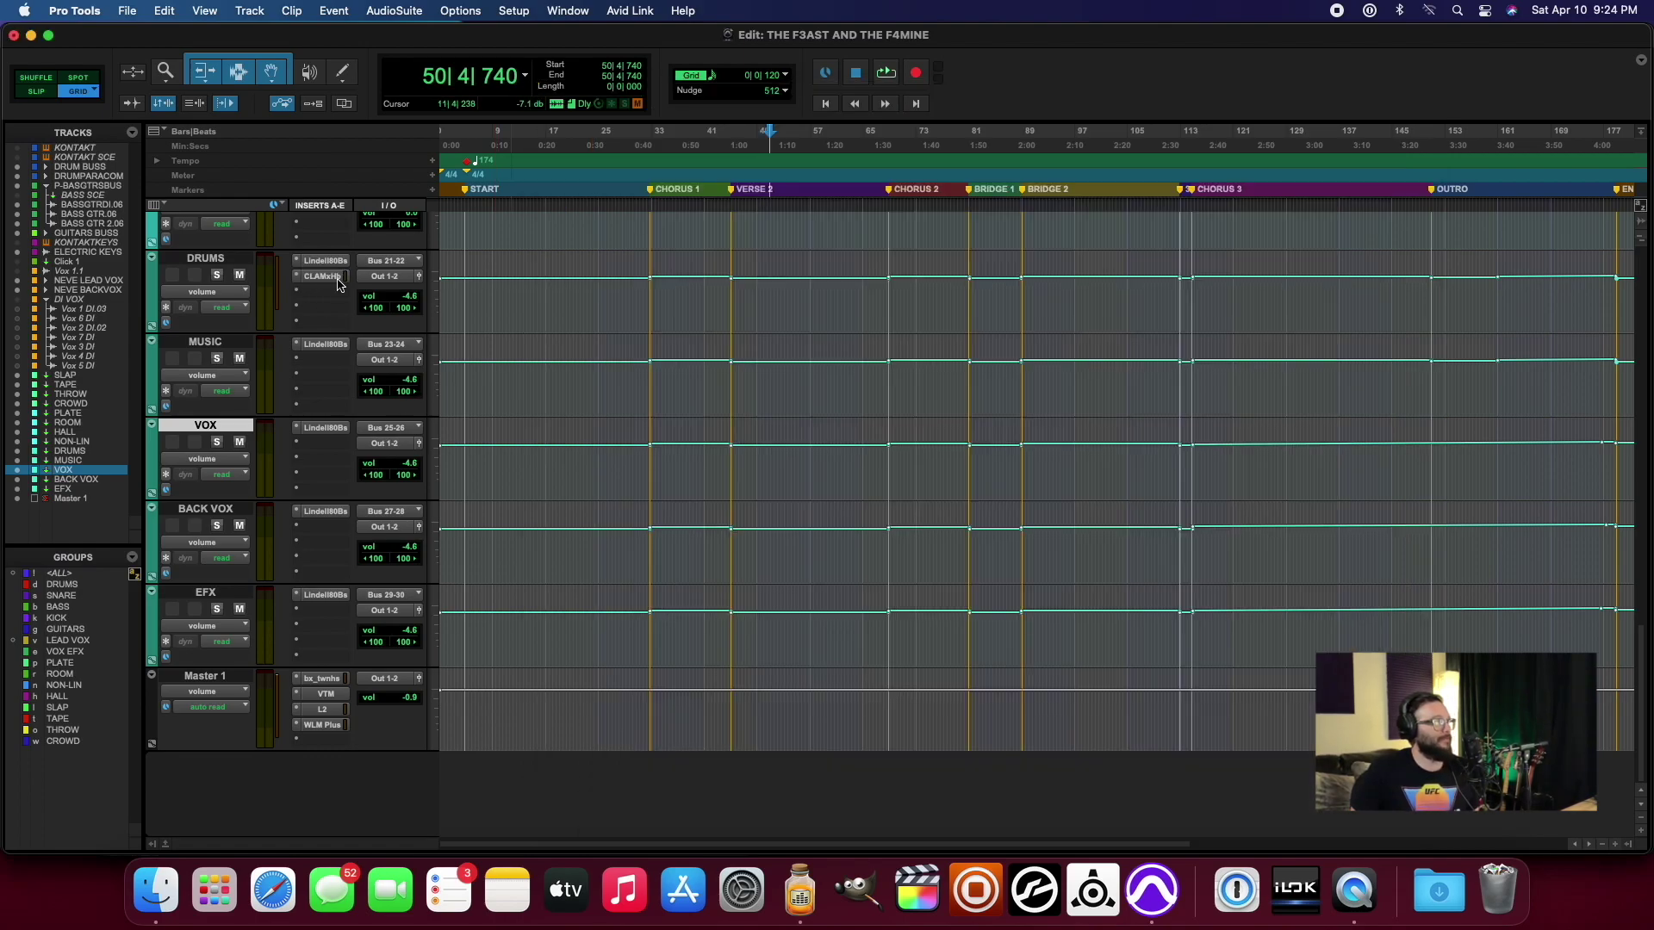
Step: Replace the CLA MixHub in the DRUMS track's second insert slot with the Waves H-Comp (stereo) compressor
{"action": "left_click", "coordinate": [306, 277]}
{"action": "mouse_move", "coordinate": [370, 276]}
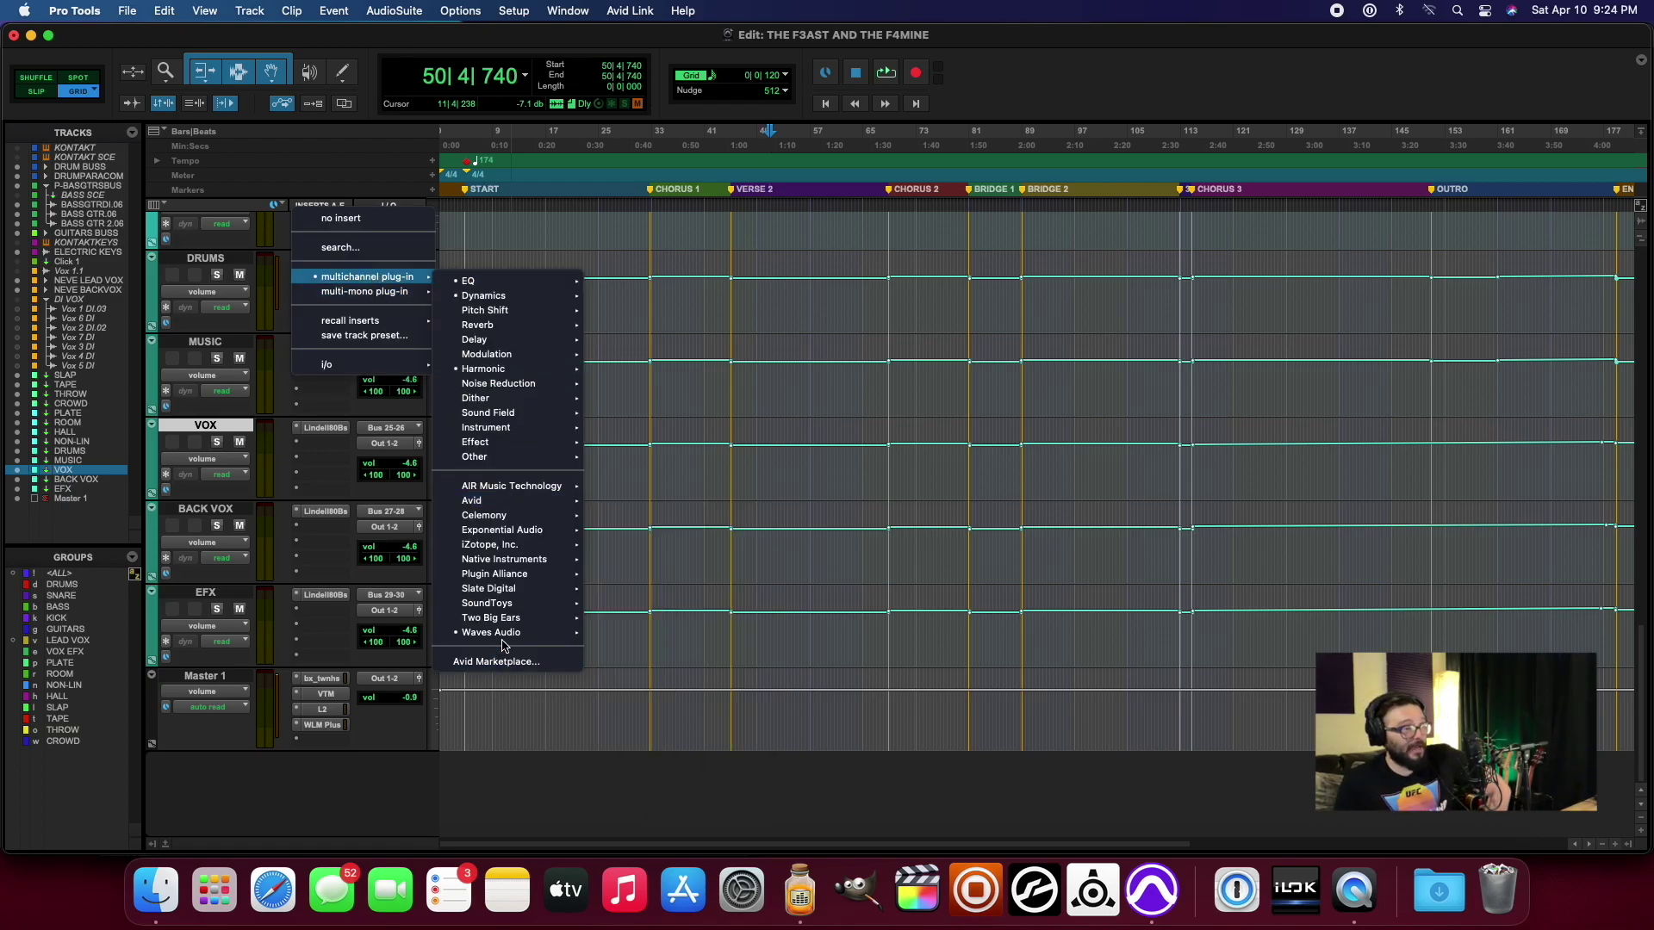
{"action": "mouse_move", "coordinate": [509, 637]}
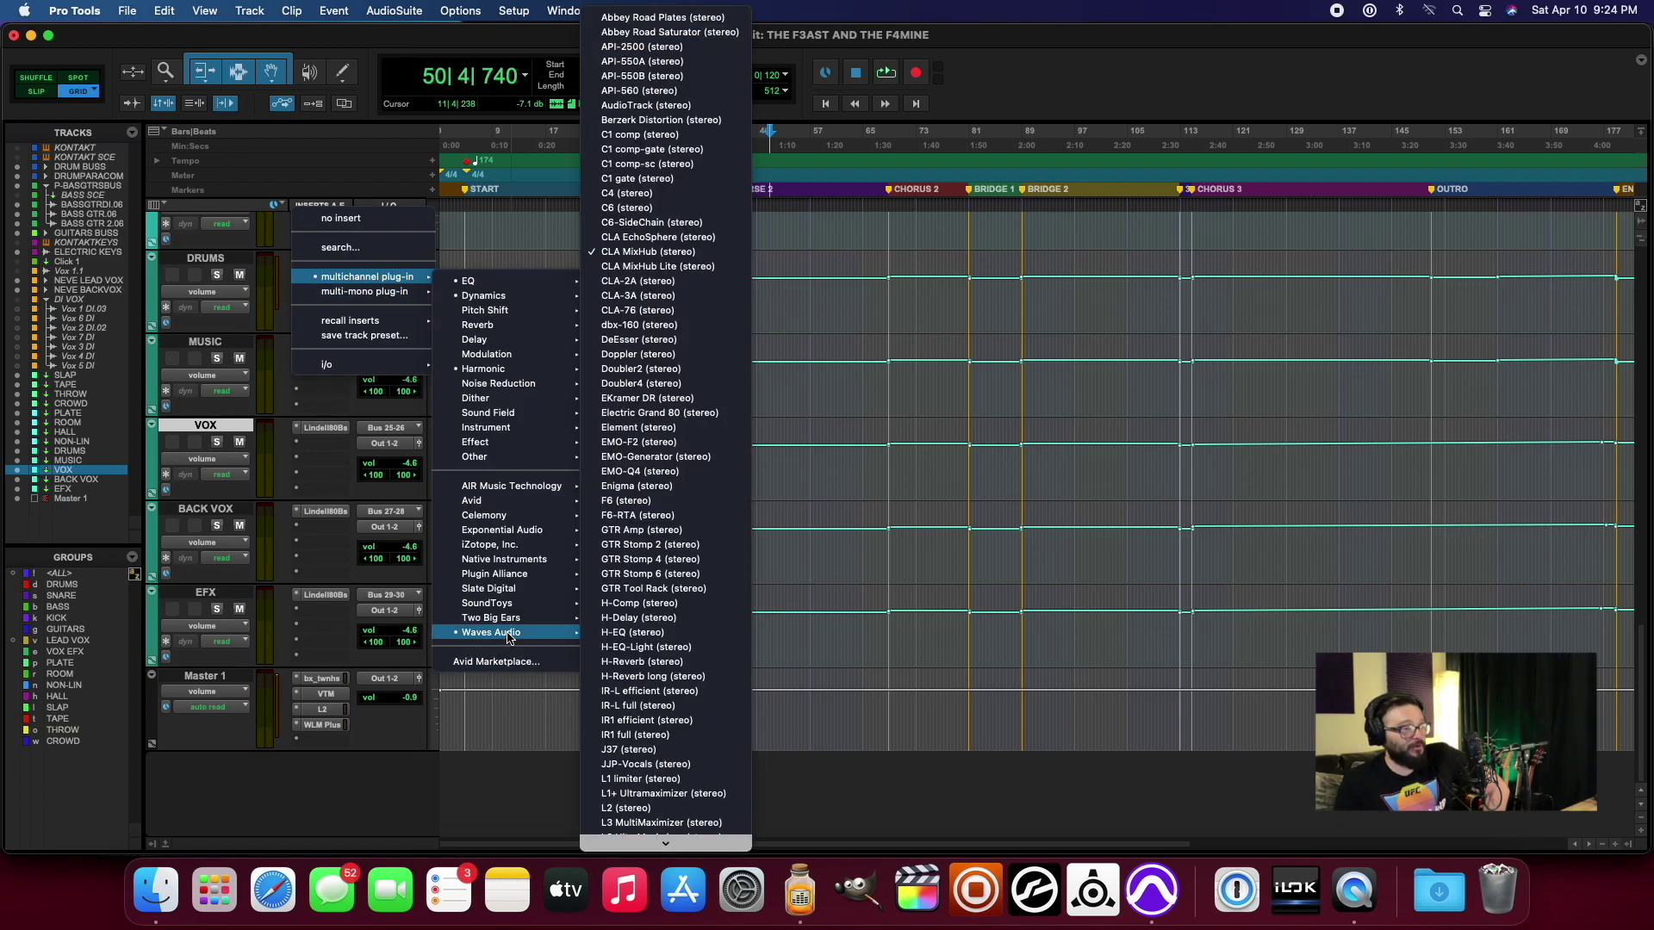
{"action": "left_click", "coordinate": [637, 603]}
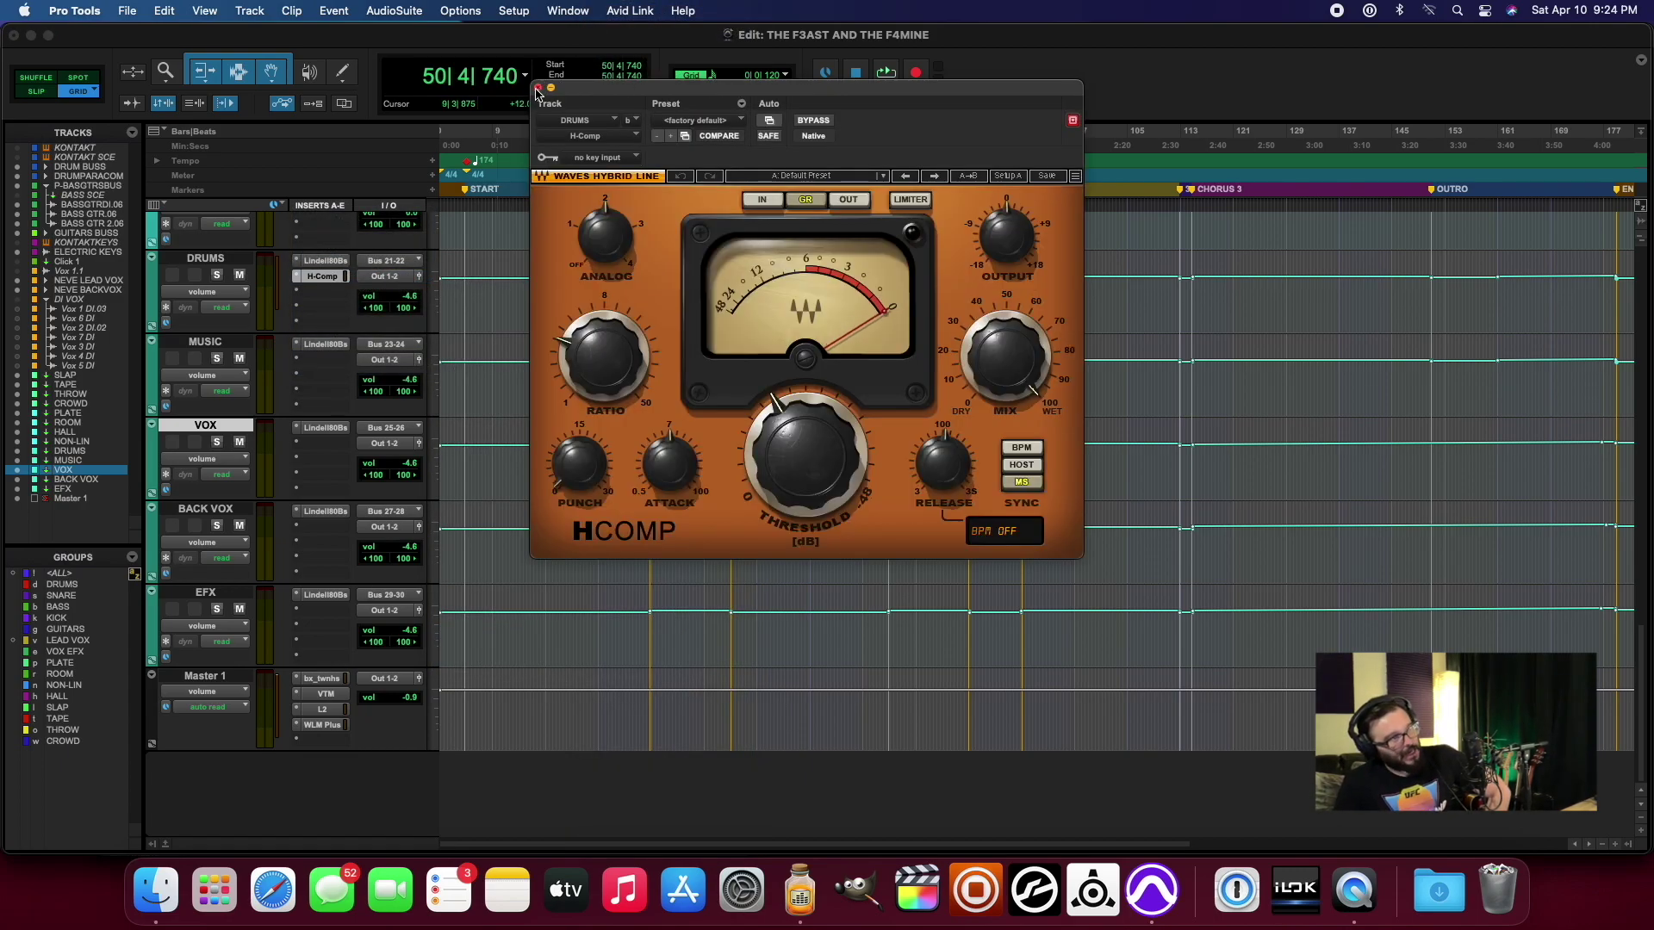
{"action": "left_click", "coordinate": [297, 277]}
{"action": "mouse_move", "coordinate": [302, 276]}
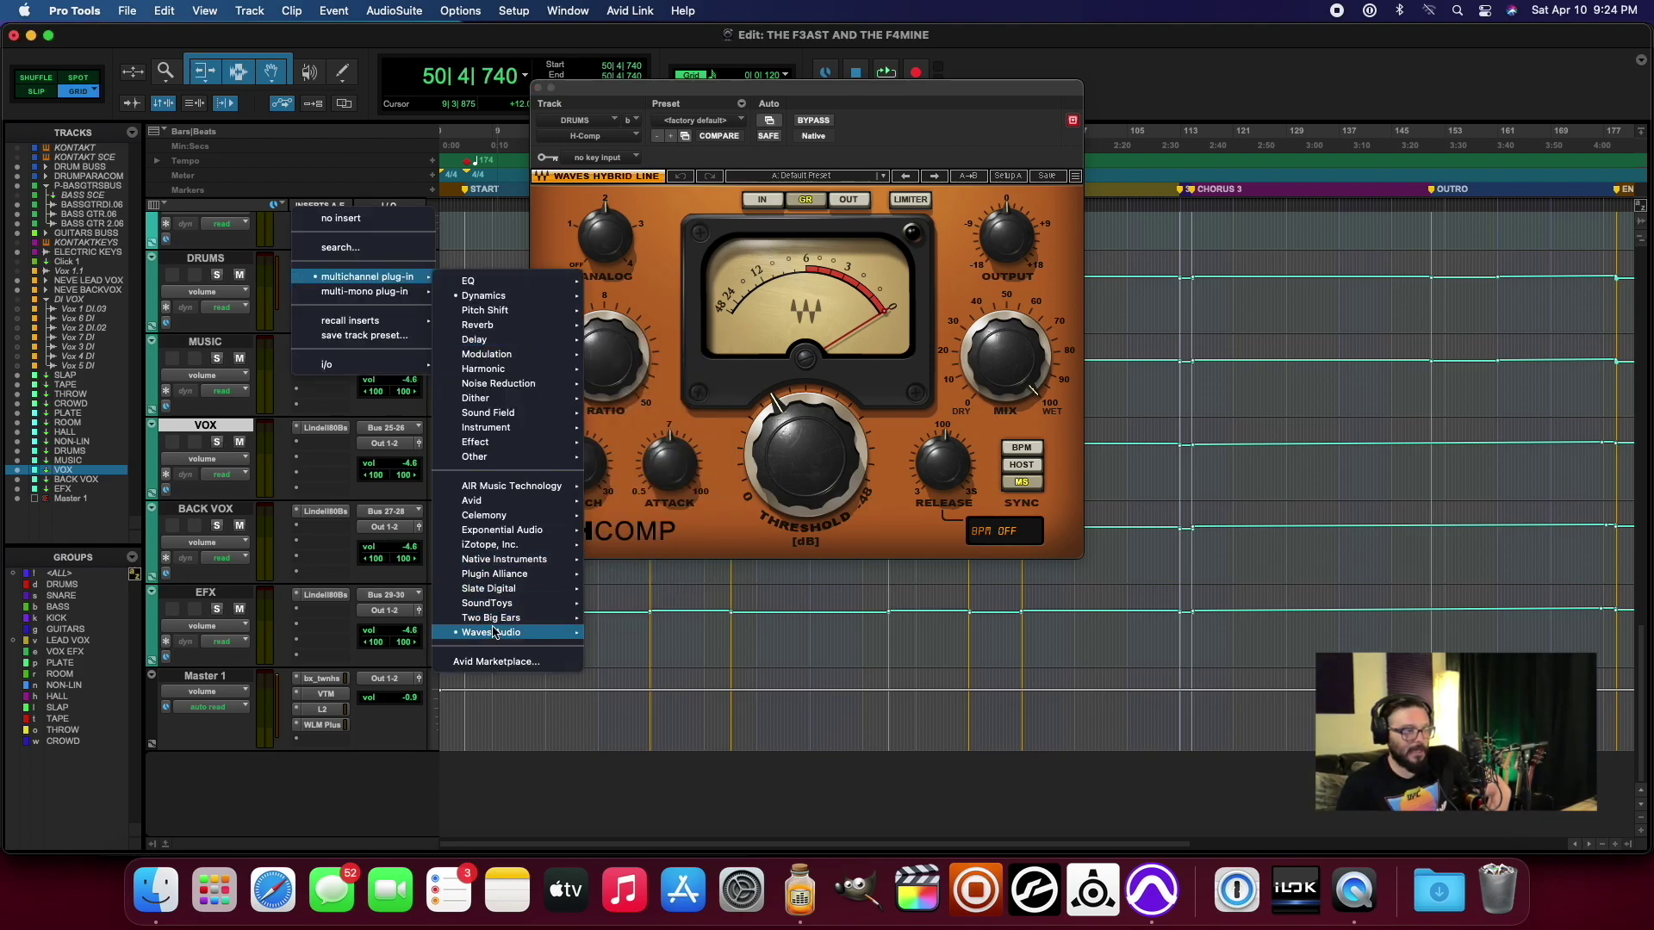
{"action": "mouse_move", "coordinate": [492, 634]}
{"action": "left_click", "coordinate": [659, 555]}
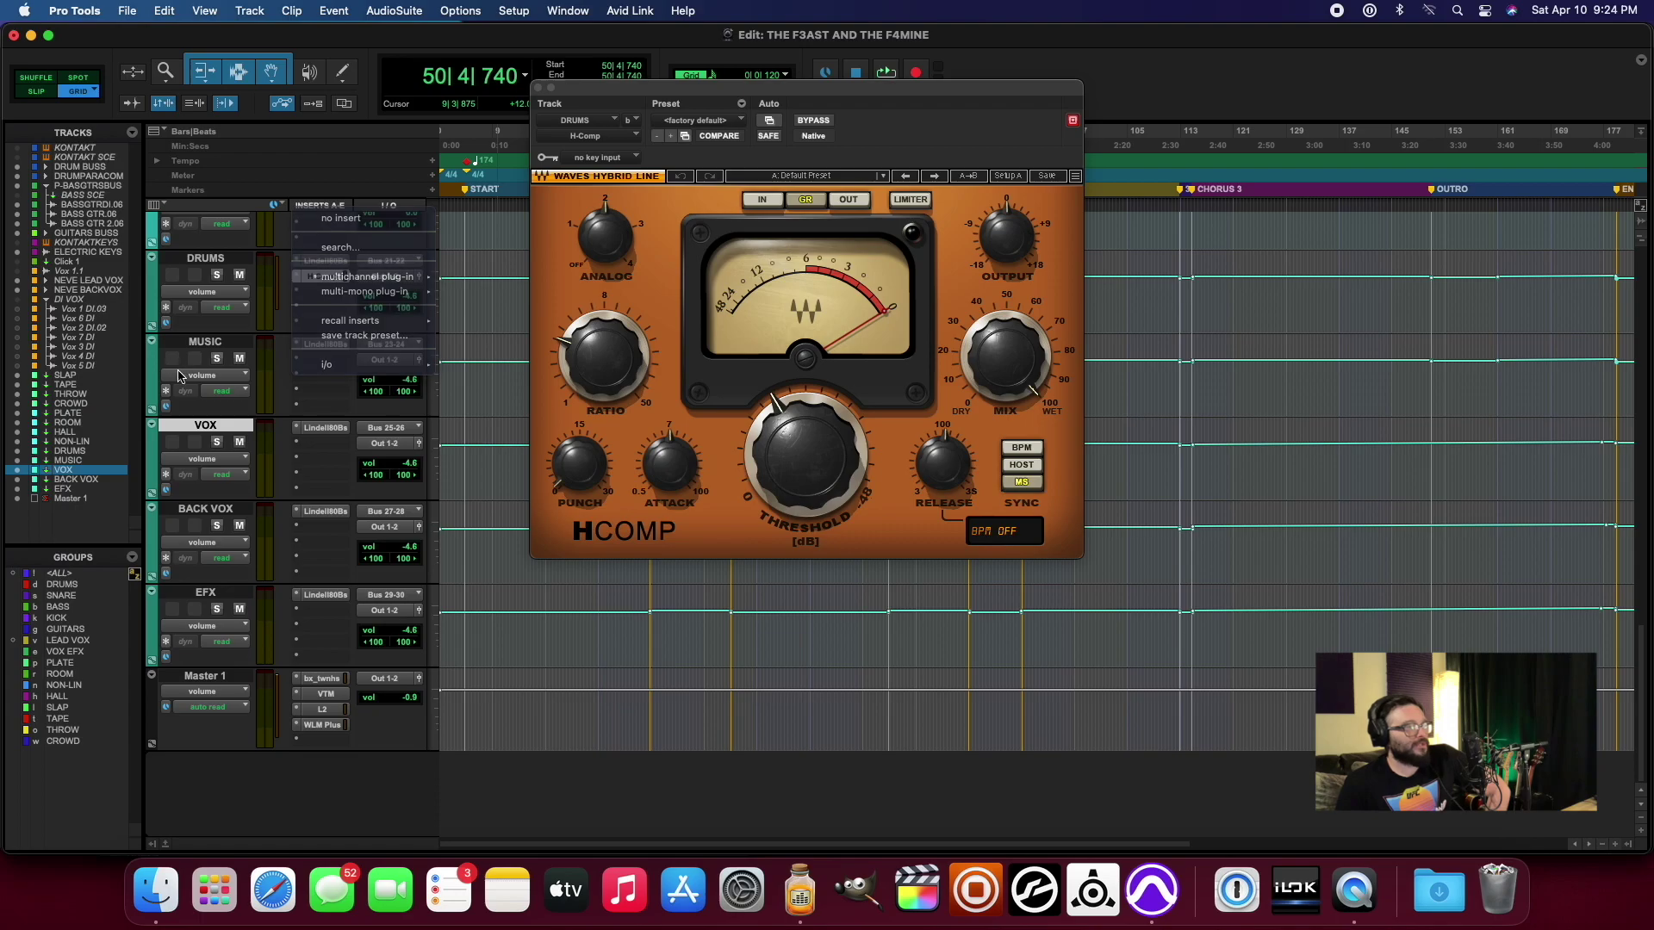
Step: Remove the H-Comp from the DRUMS track's second insert slot, leaving it with no insert
{"action": "left_click", "coordinate": [301, 276]}
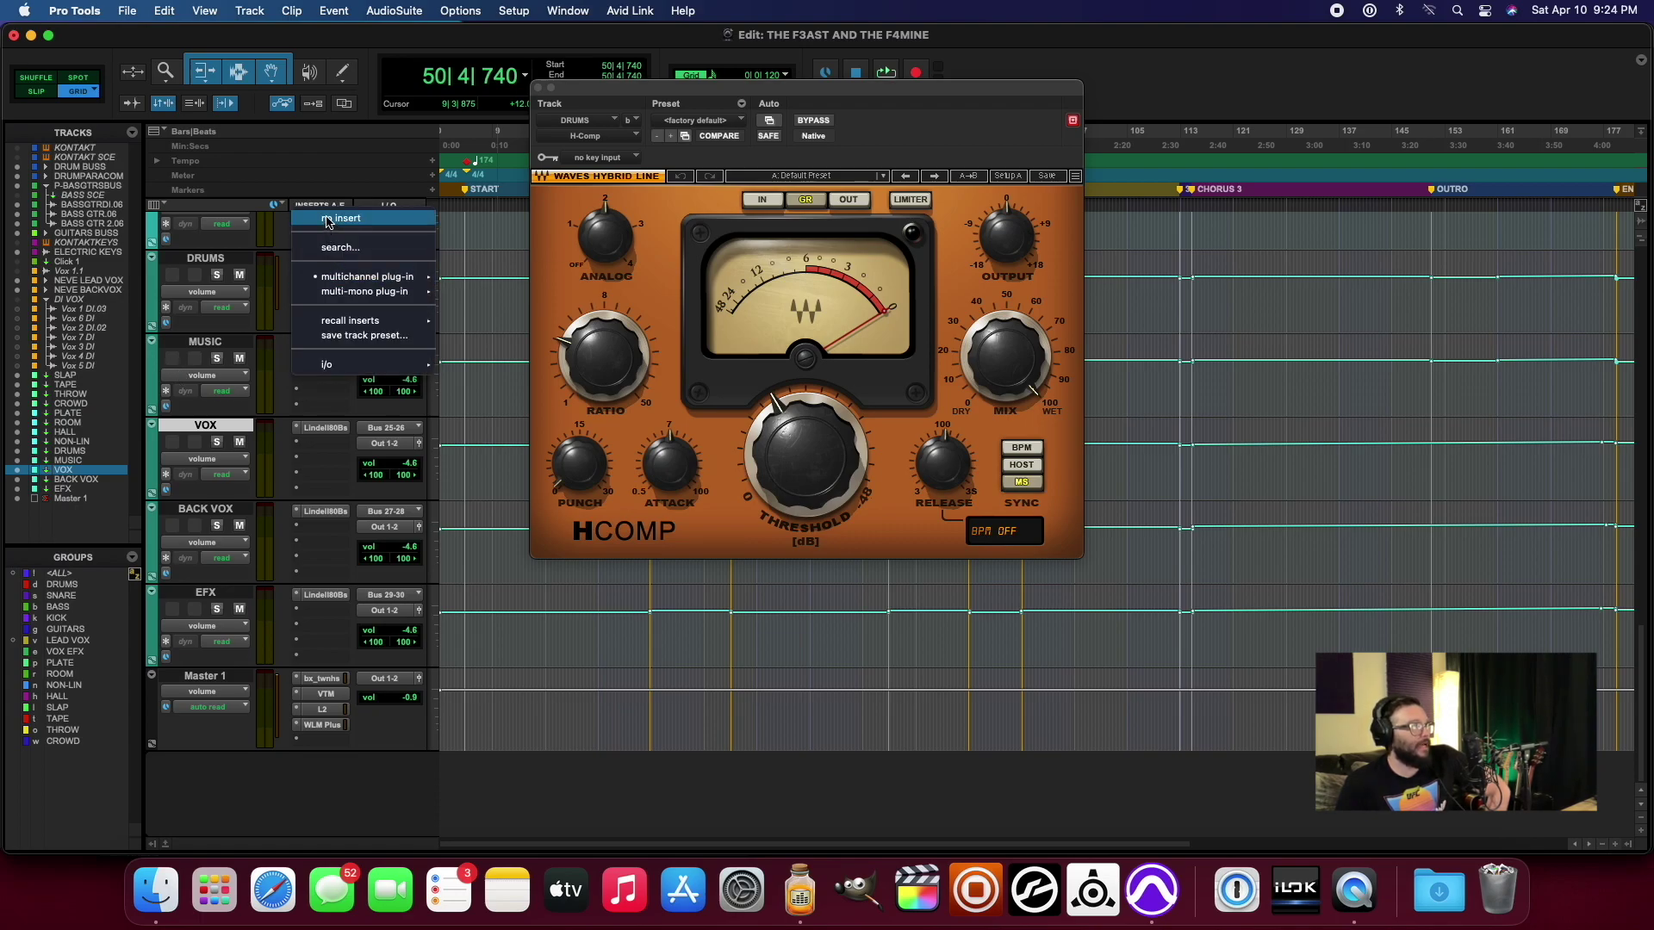
{"action": "left_click", "coordinate": [336, 218]}
Step: Inspect the PuigTec EQP1A on the P-BASSGTRSBUS track and the Mod Delay III on the ELECTRIC KEYS track, closing each window
{"action": "scroll", "coordinate": [278, 325], "scroll_direction": "up", "scroll_amount": 10}
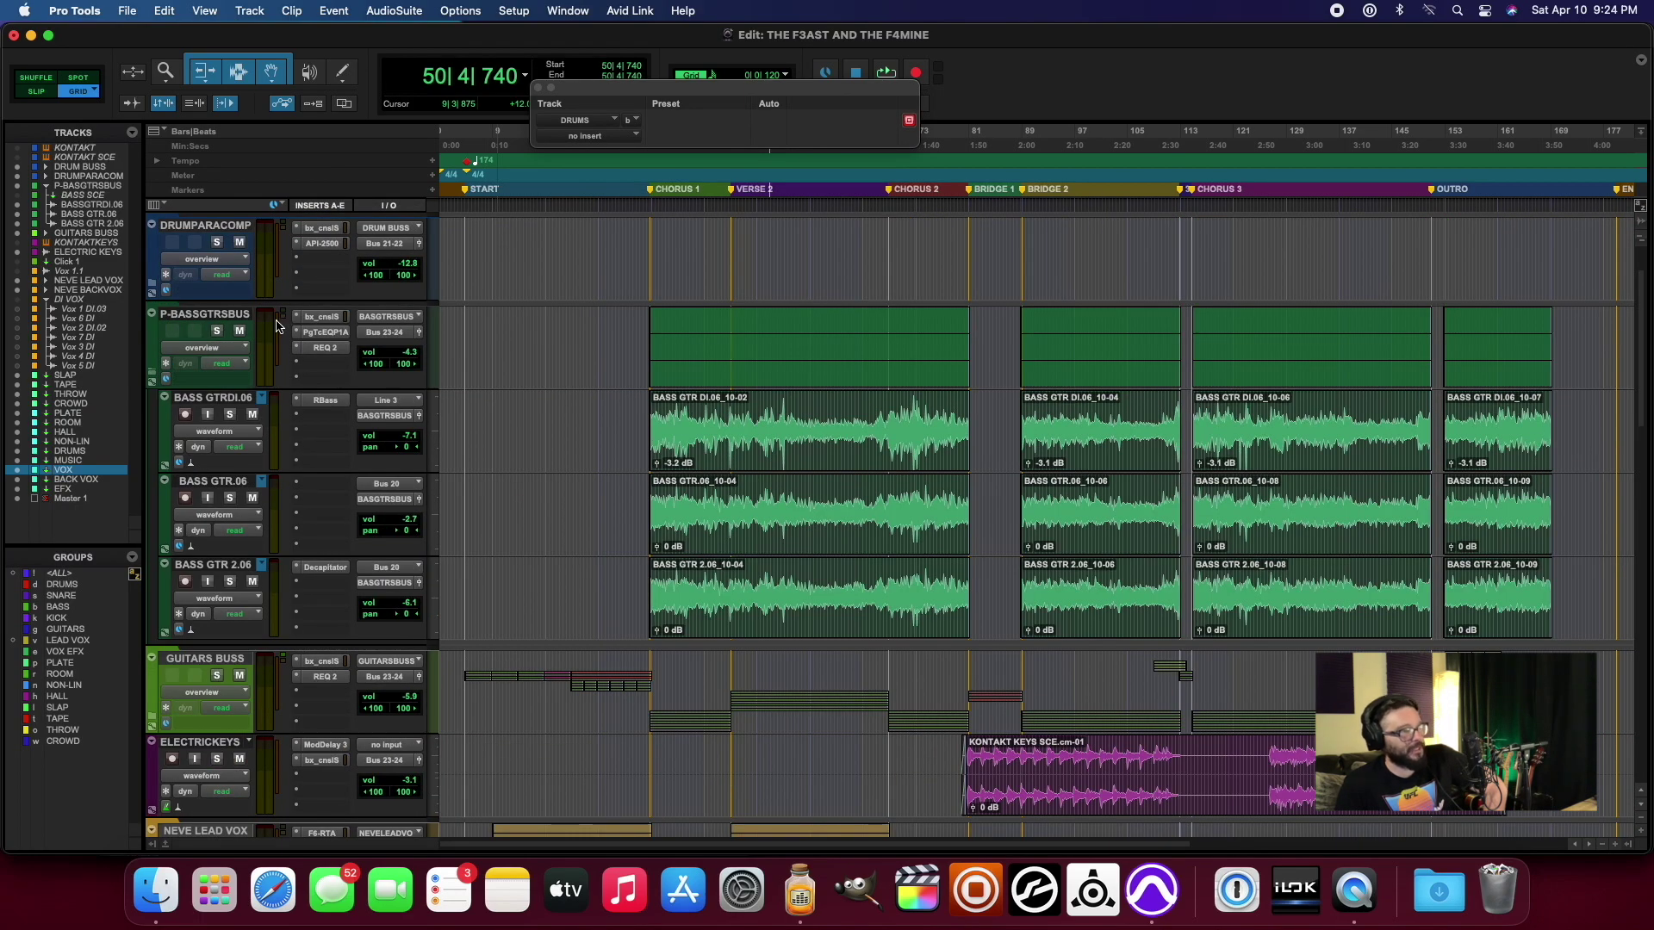
{"action": "left_click", "coordinate": [339, 331]}
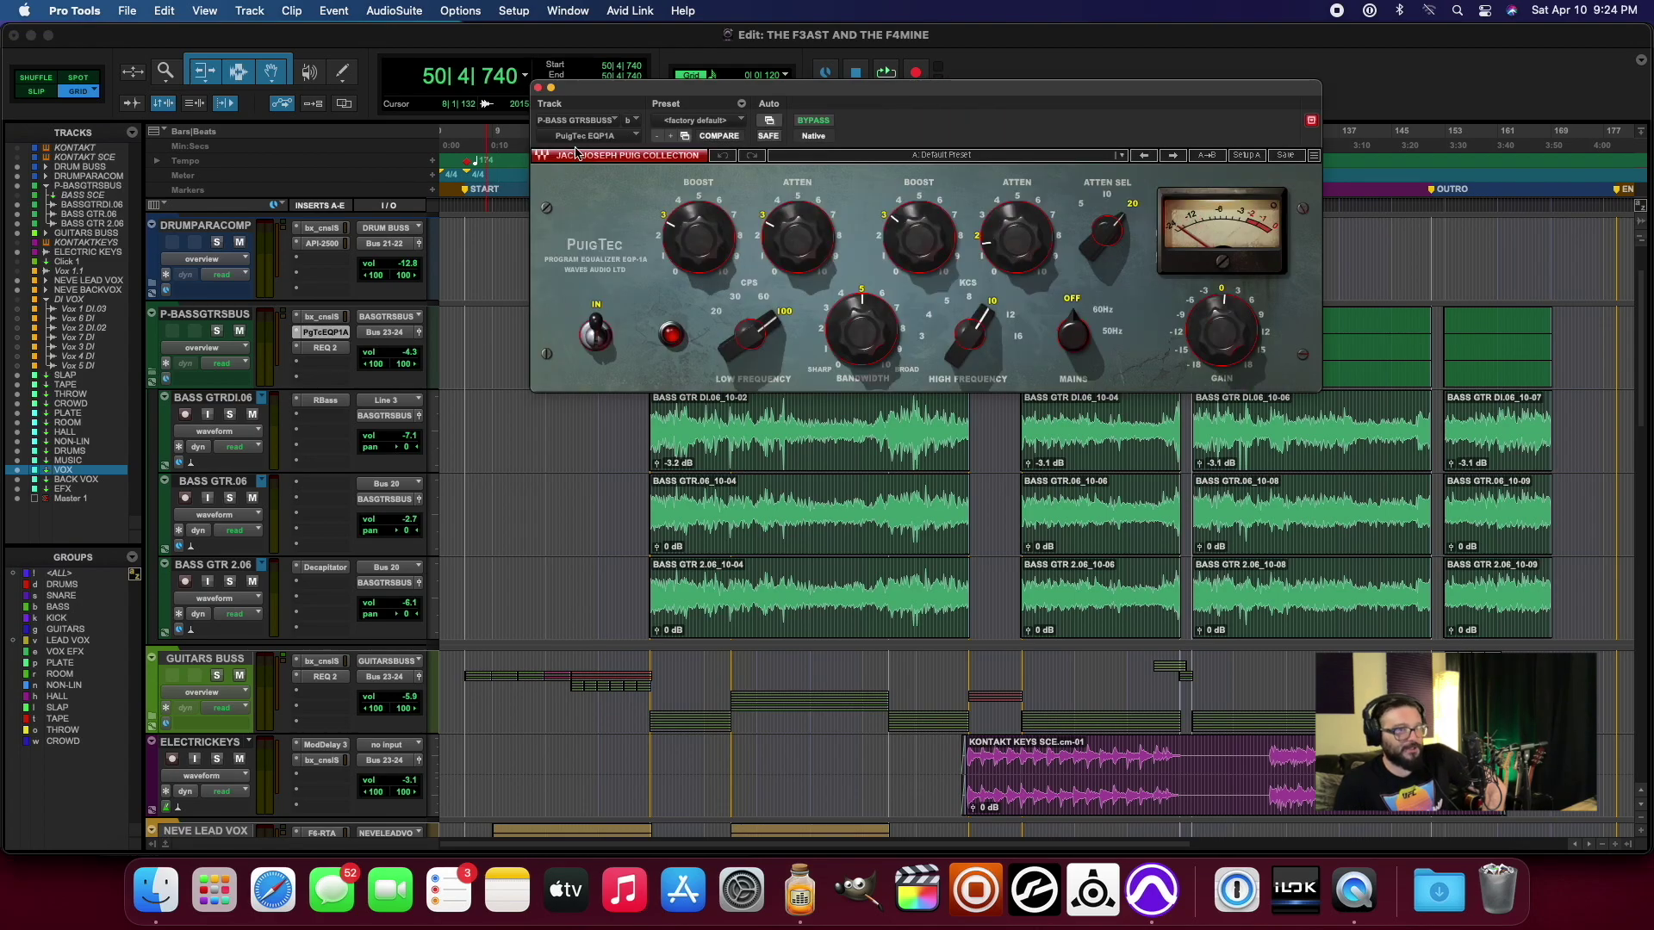
{"action": "left_click_drag", "start_coordinate": [769, 89], "coordinate": [705, 398]}
{"action": "left_click_drag", "start_coordinate": [705, 404], "coordinate": [711, 402]}
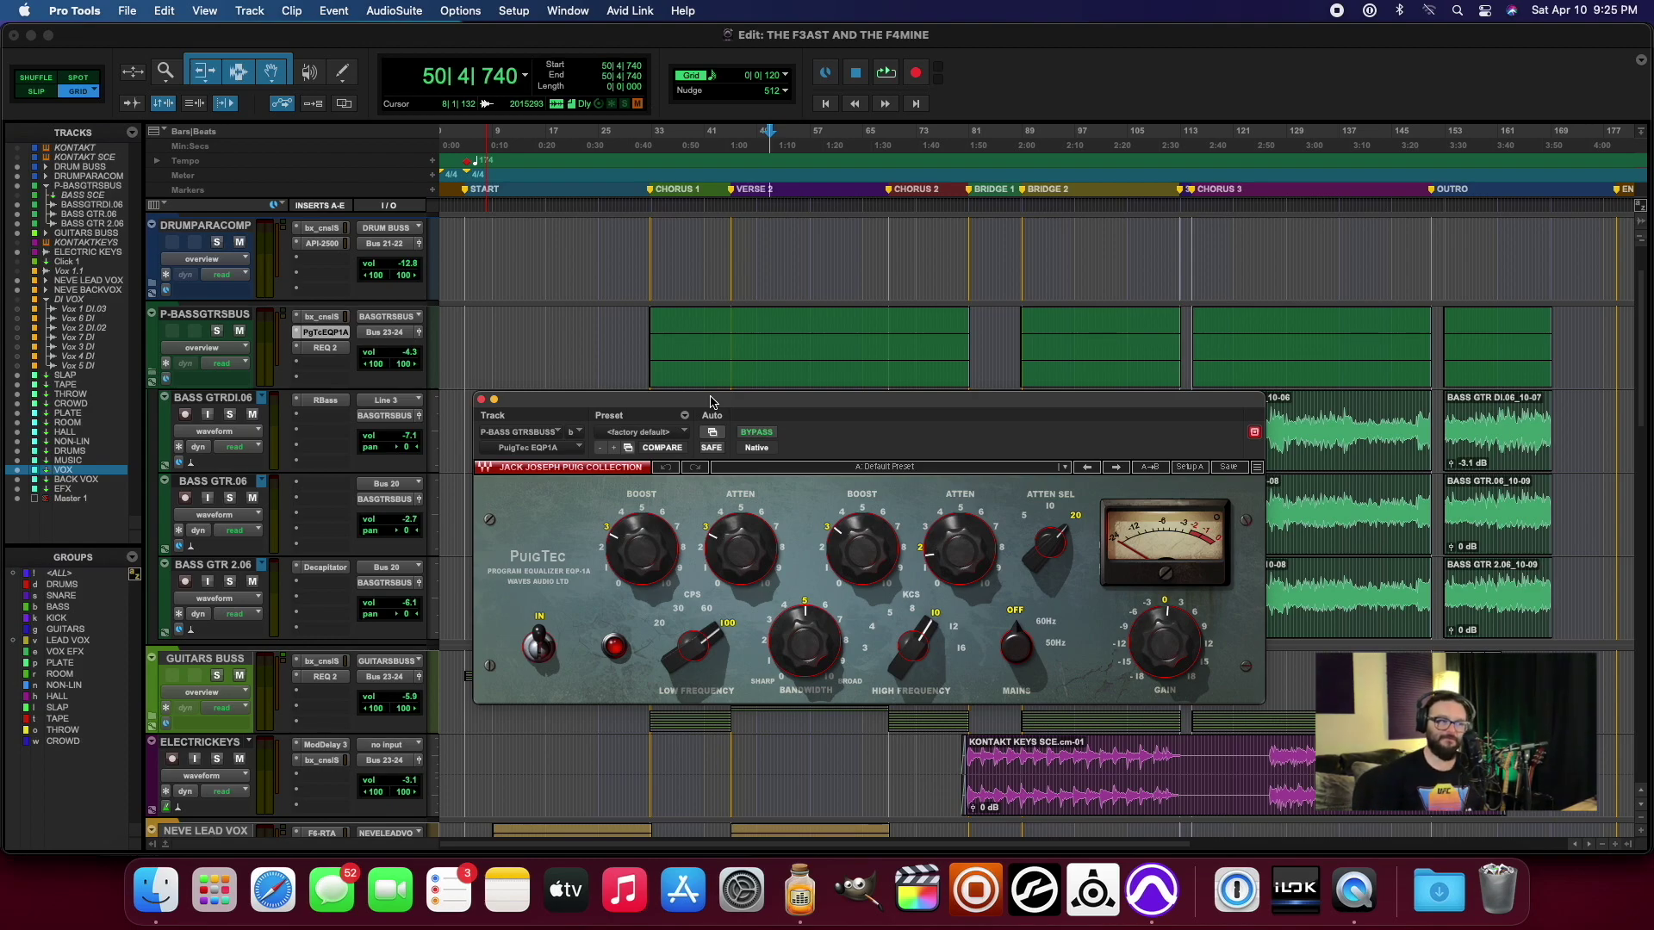
{"action": "left_click", "coordinate": [480, 399]}
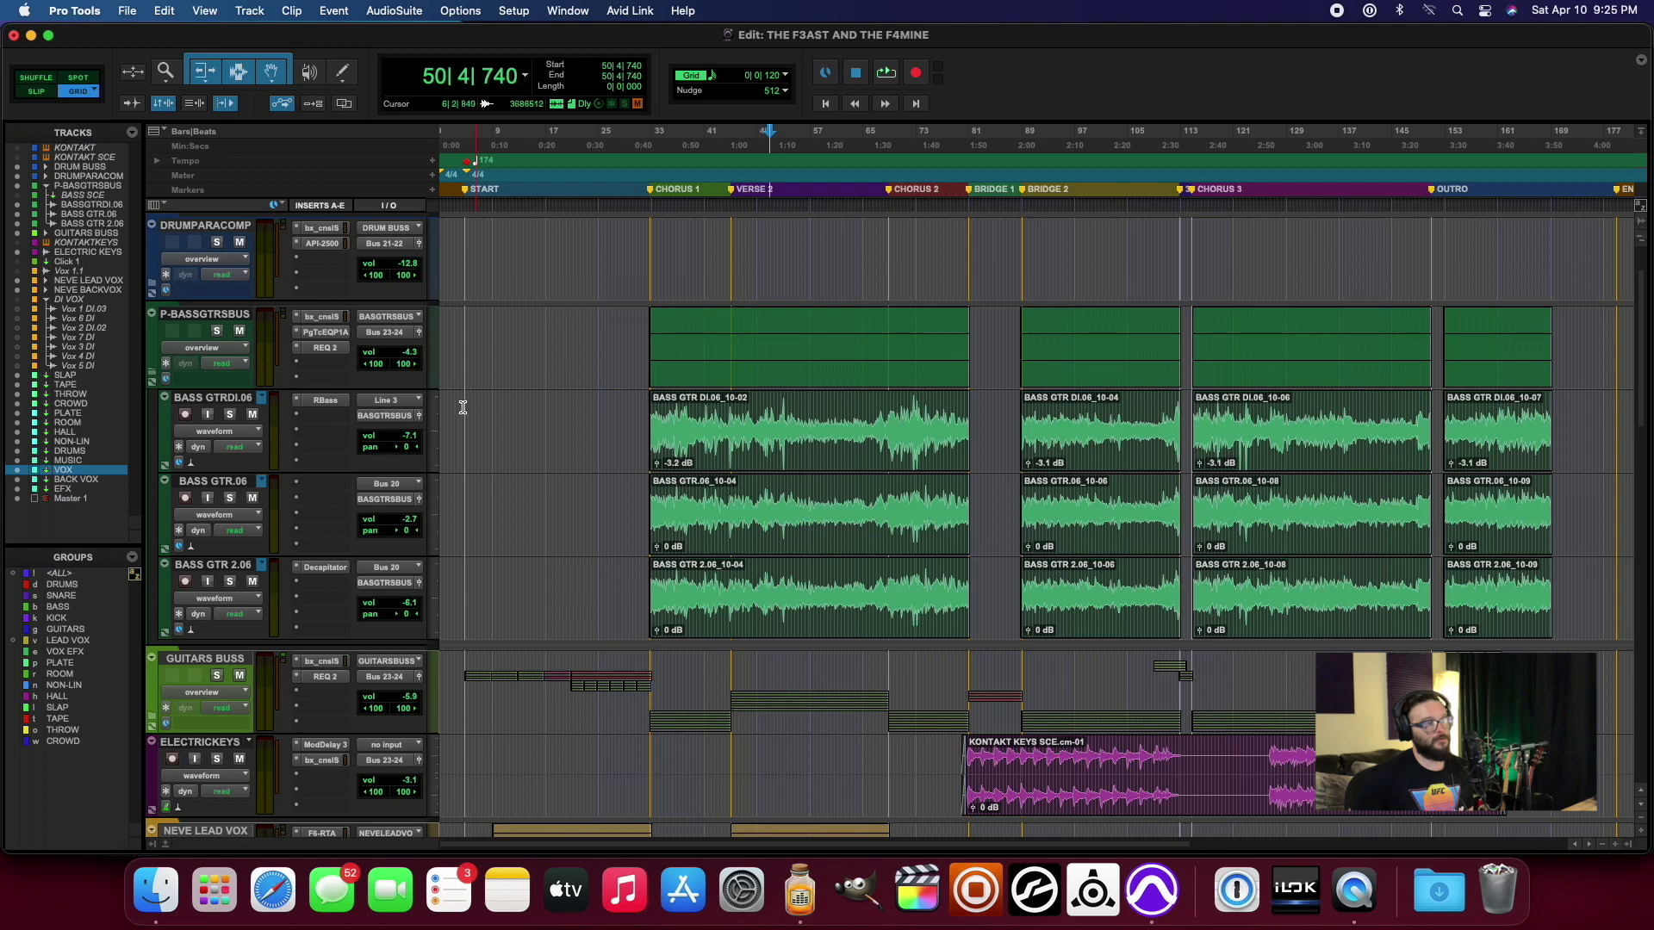
{"action": "left_click", "coordinate": [324, 745]}
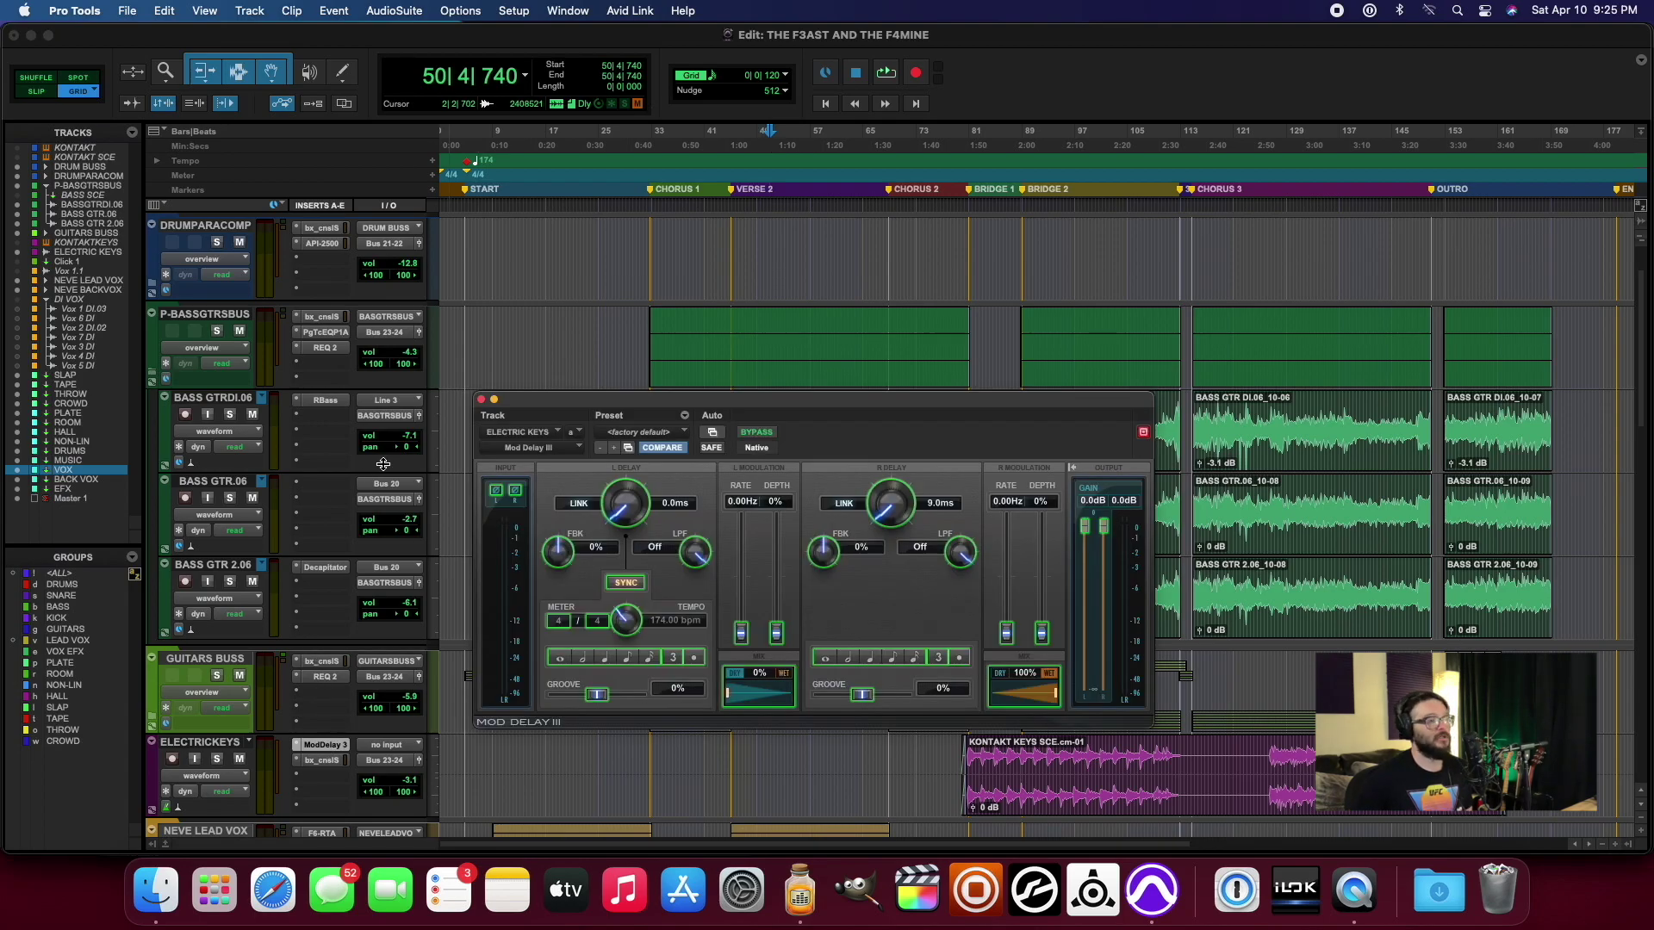
{"action": "left_click", "coordinate": [481, 399]}
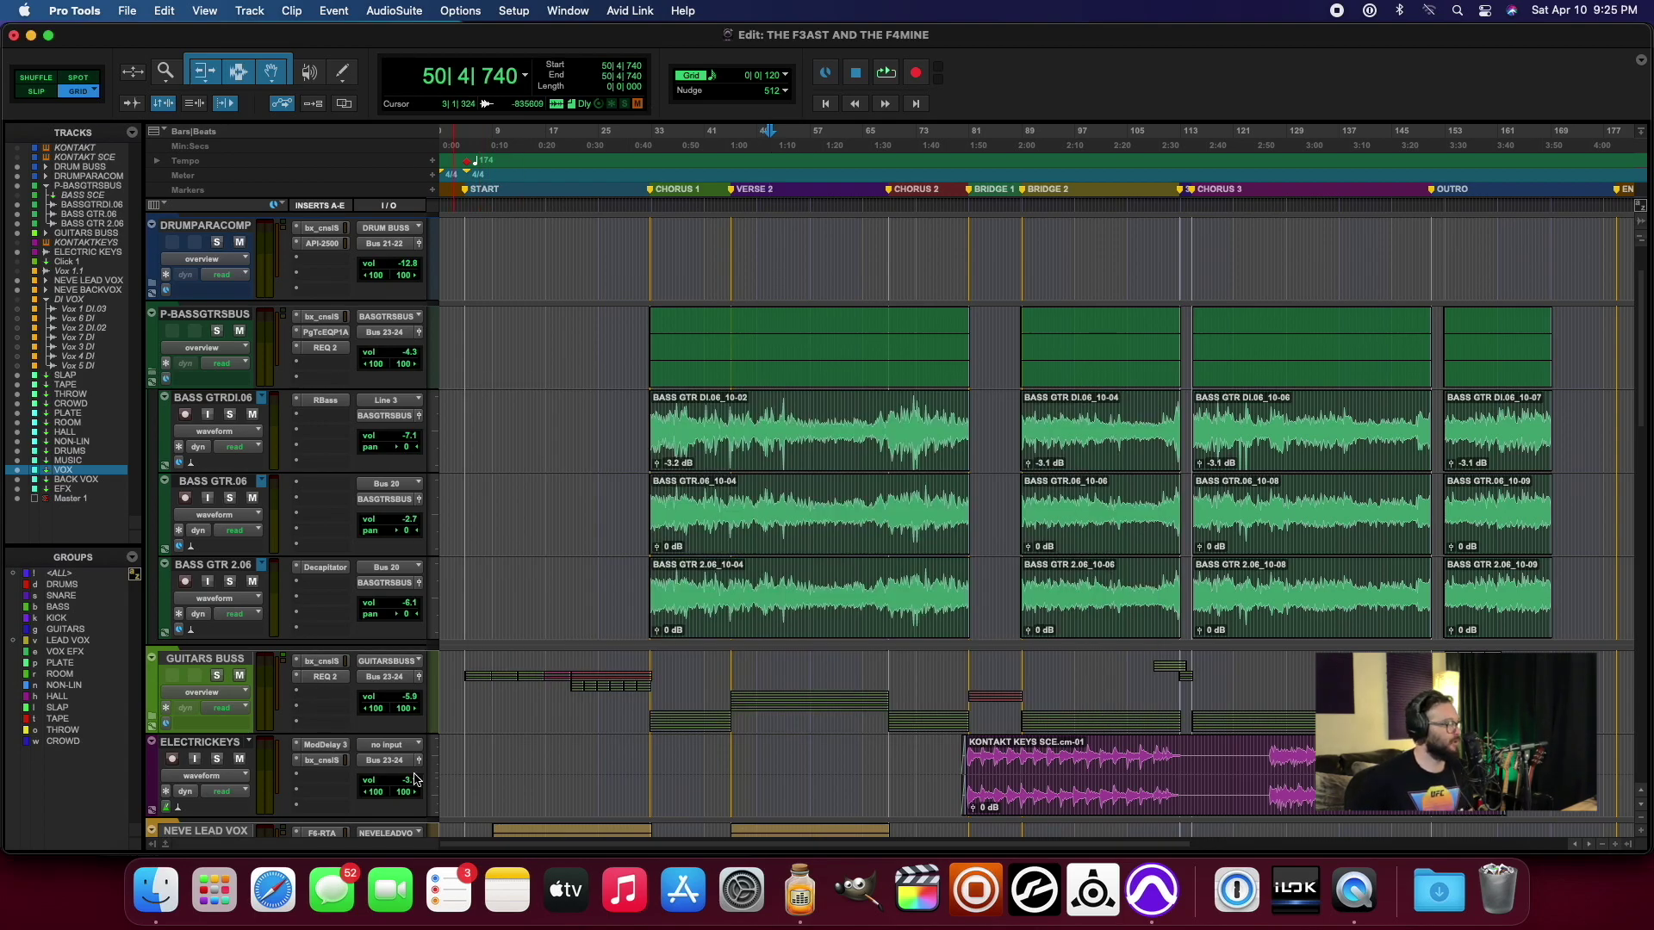
Step: Insert the Waves Sibilance (stereo) plug-in in the MUSIC track's second insert slot and close its window
{"action": "scroll", "coordinate": [313, 702], "scroll_direction": "down", "scroll_amount": 10}
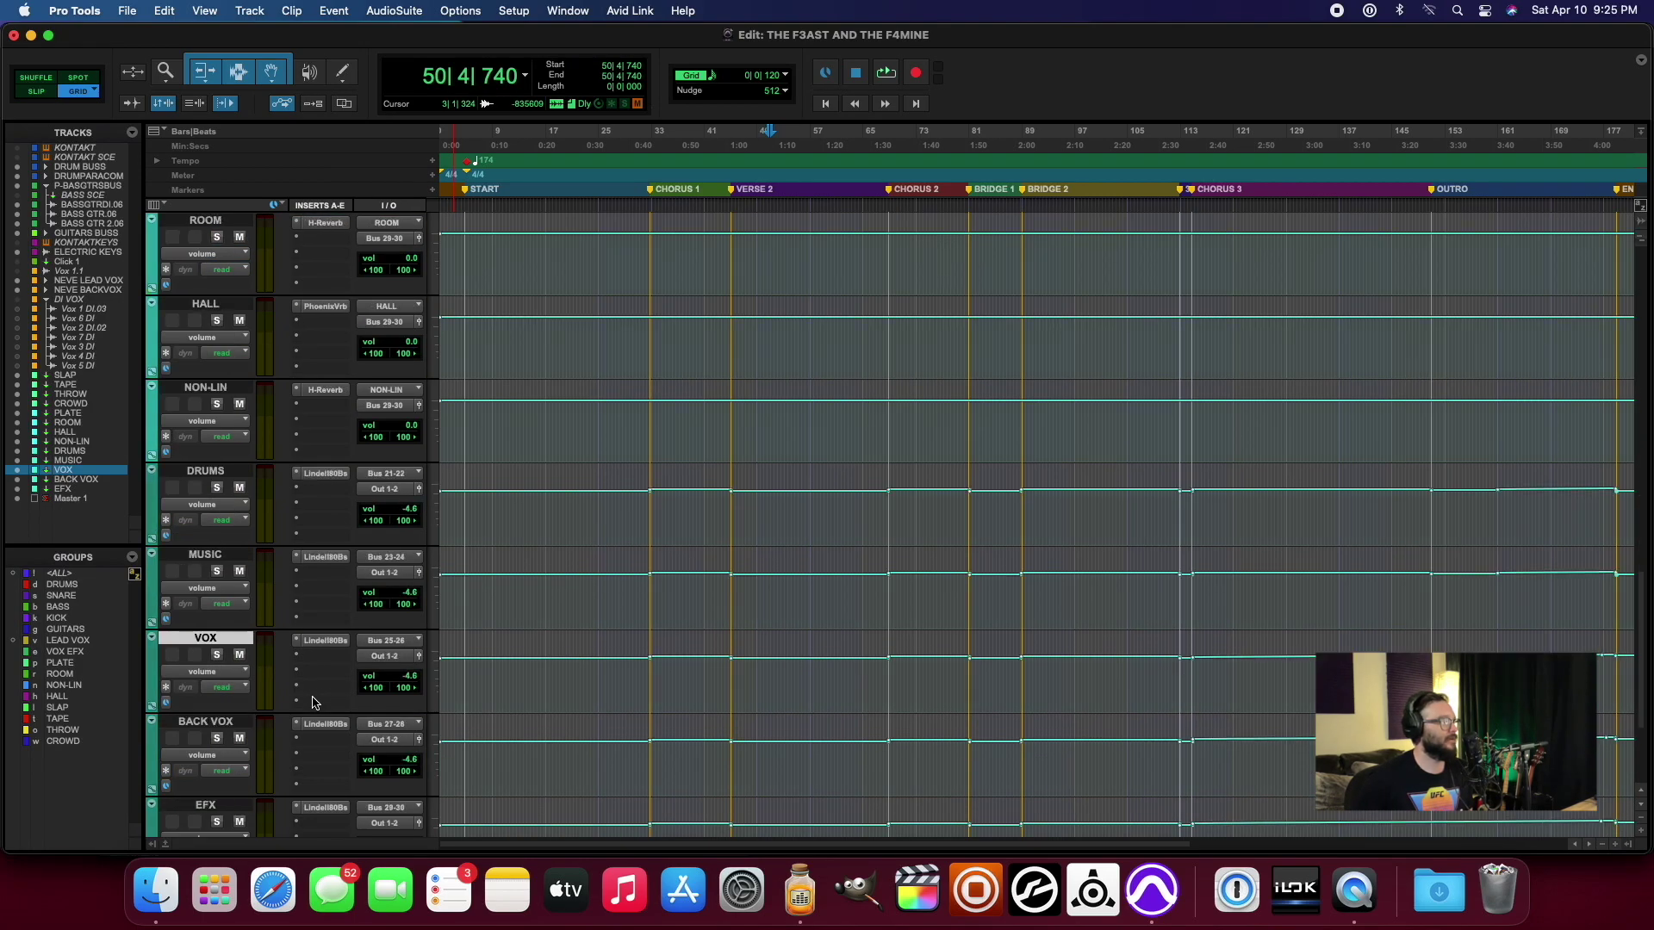
{"action": "left_click", "coordinate": [315, 574]}
{"action": "mouse_move", "coordinate": [336, 575]}
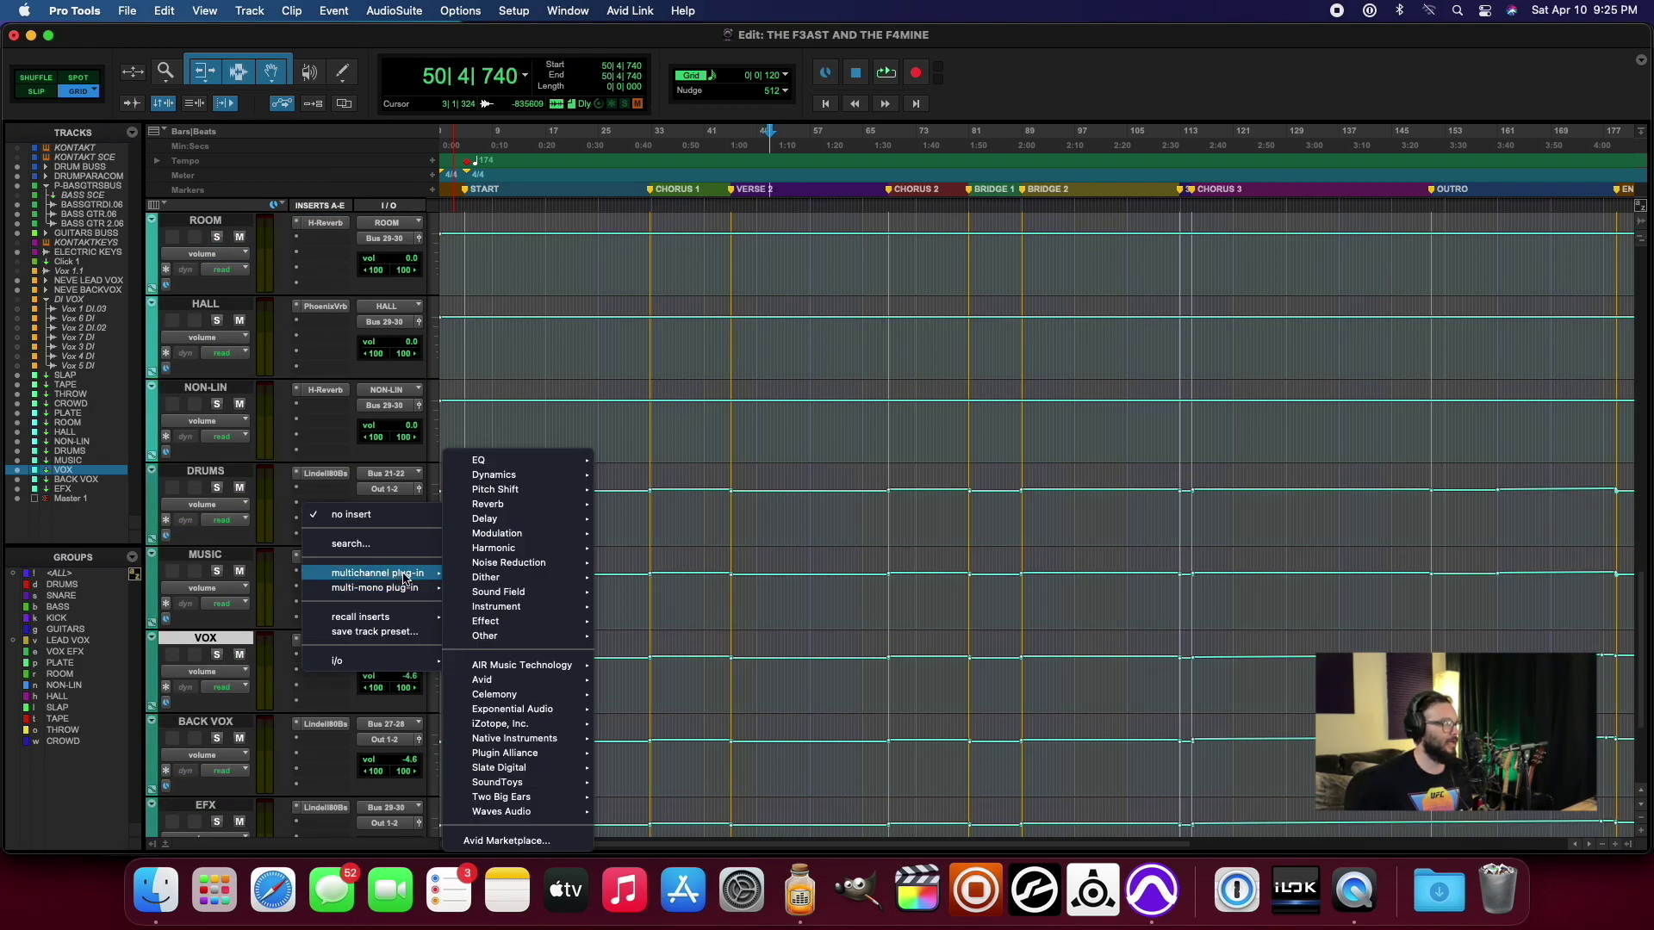
{"action": "mouse_move", "coordinate": [547, 819]}
{"action": "scroll", "coordinate": [667, 670], "scroll_direction": "down", "scroll_amount": 15}
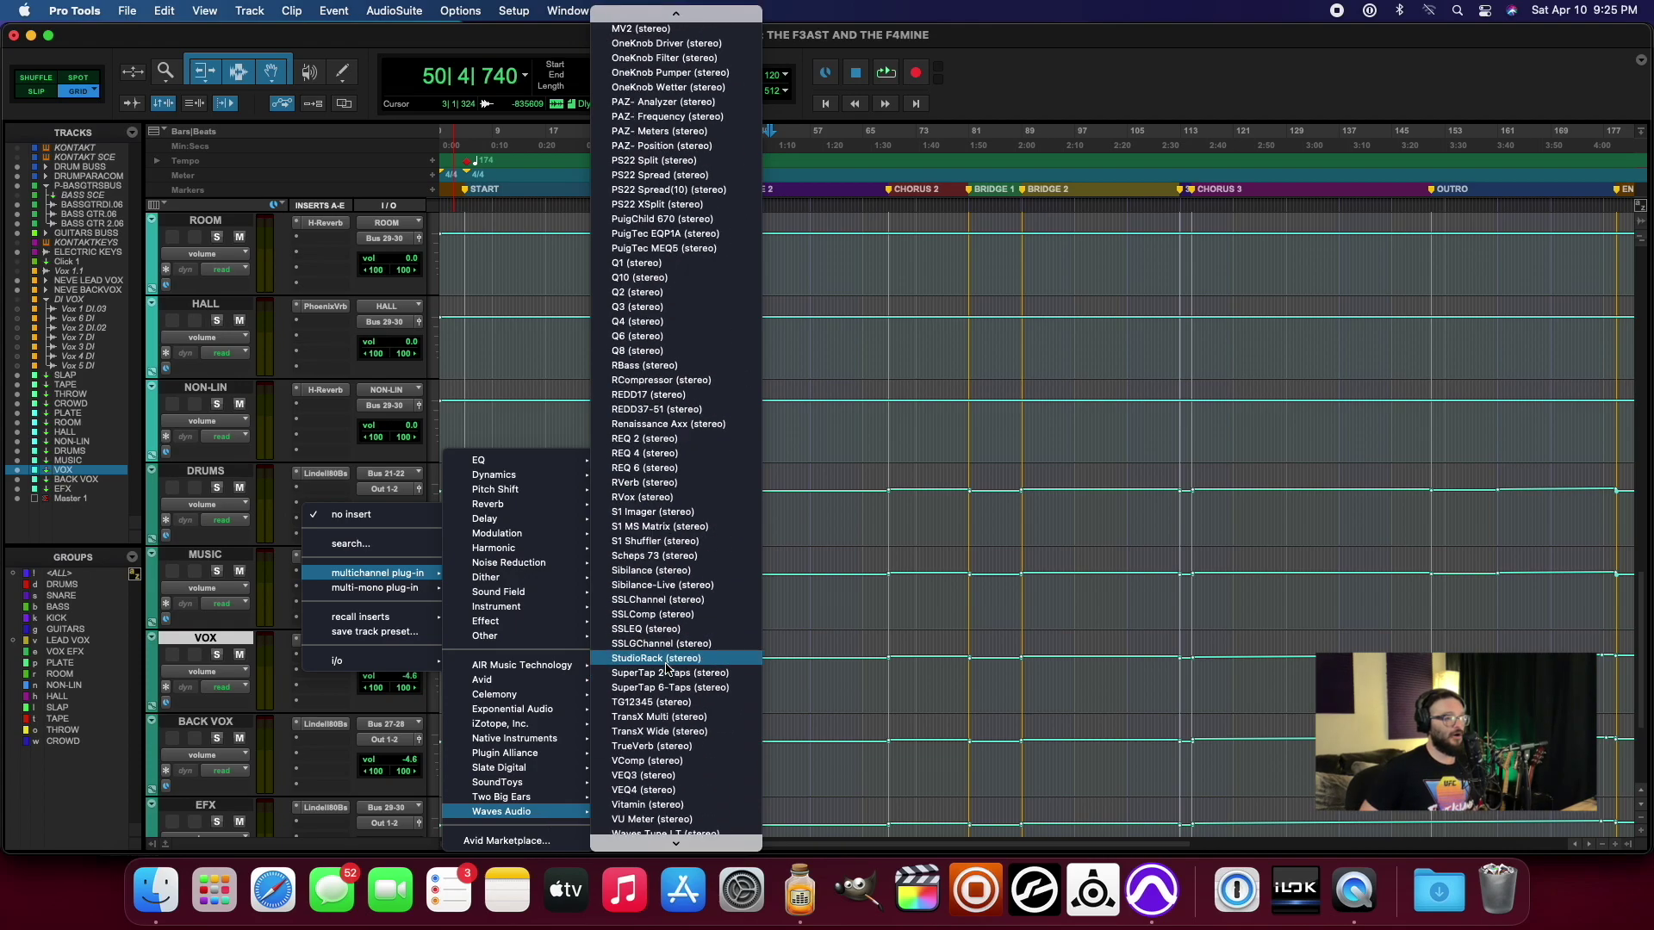
{"action": "scroll", "coordinate": [668, 670], "scroll_direction": "up", "scroll_amount": 2}
{"action": "scroll", "coordinate": [668, 669], "scroll_direction": "down", "scroll_amount": 2}
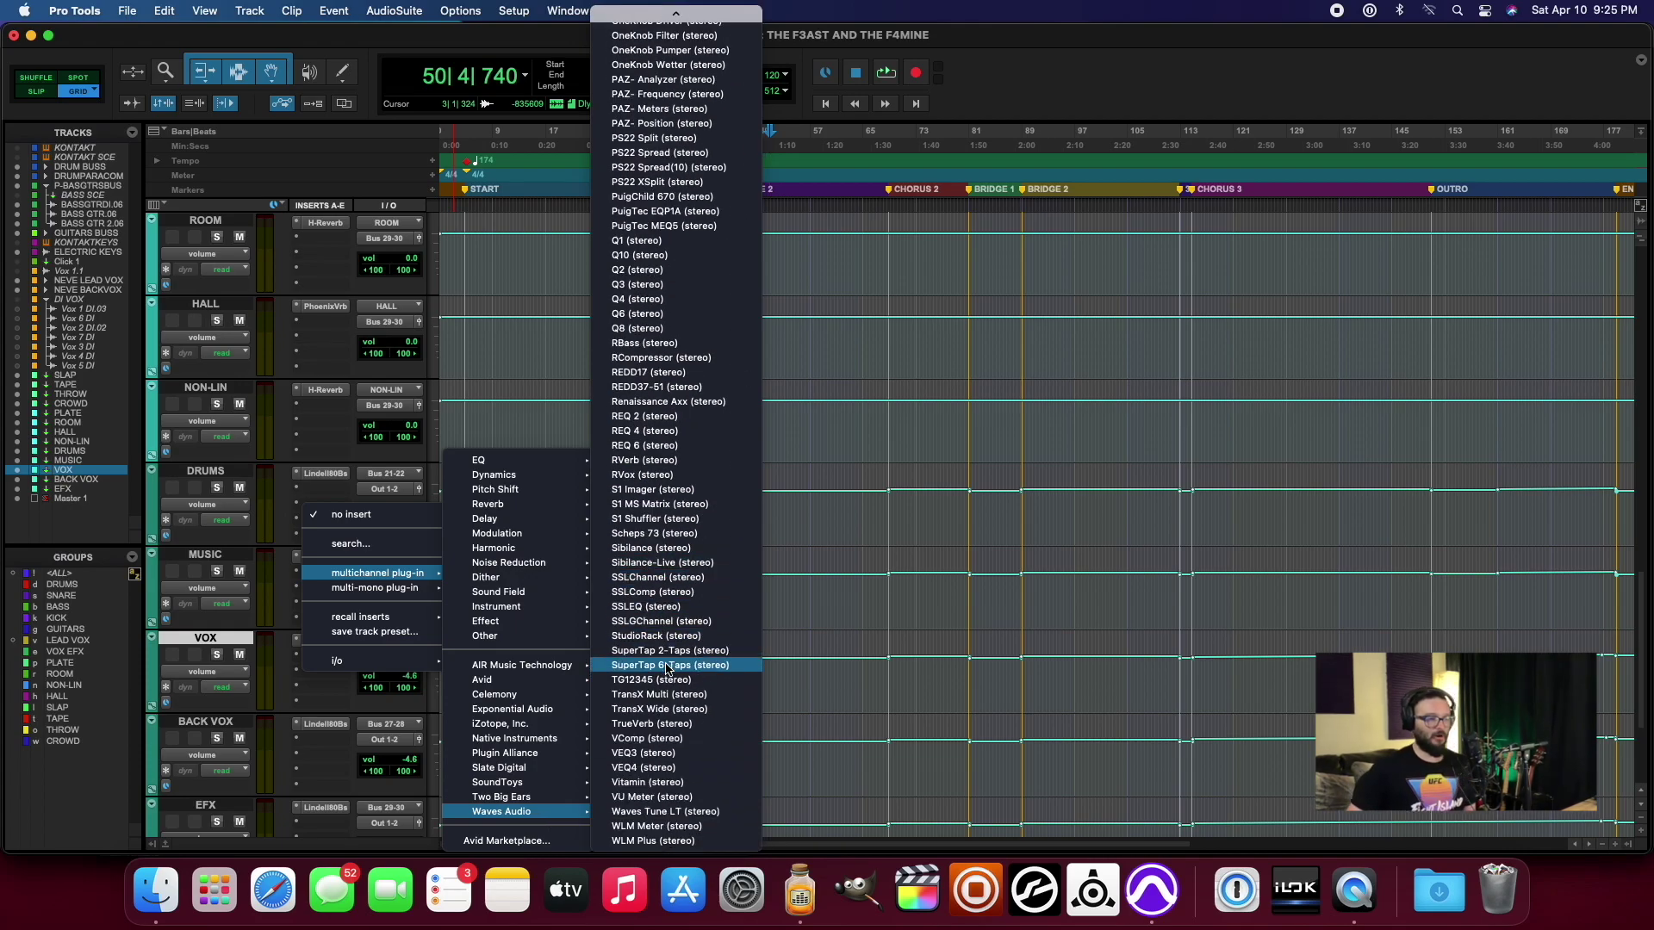
{"action": "left_click", "coordinate": [673, 550]}
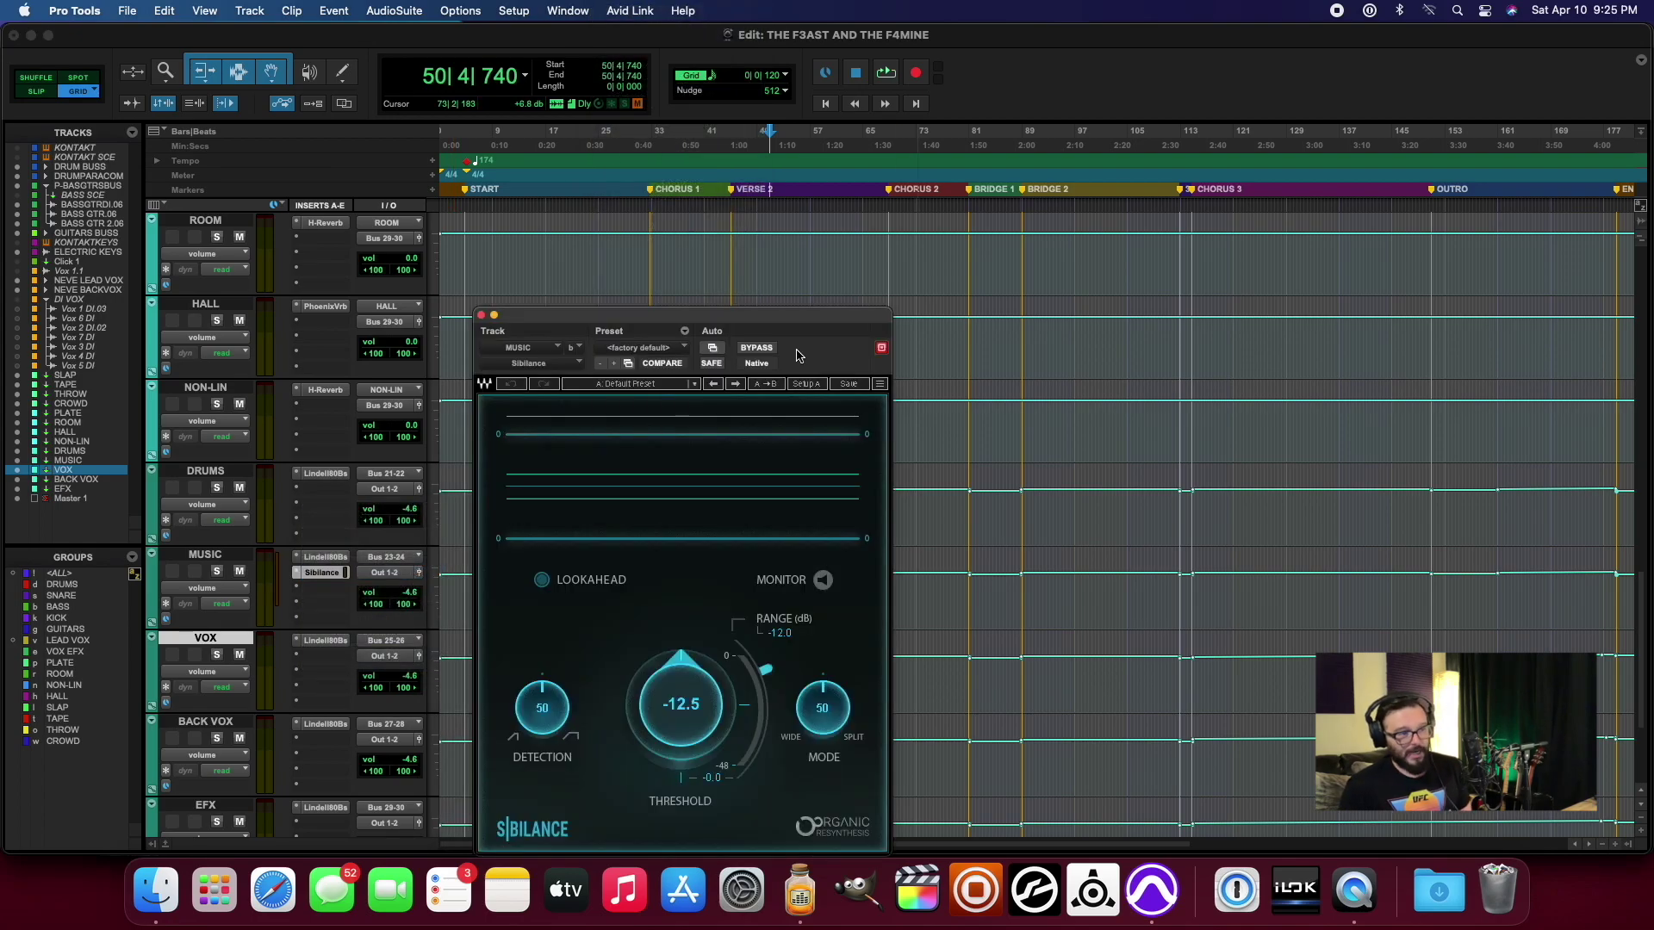
{"action": "left_click", "coordinate": [481, 316]}
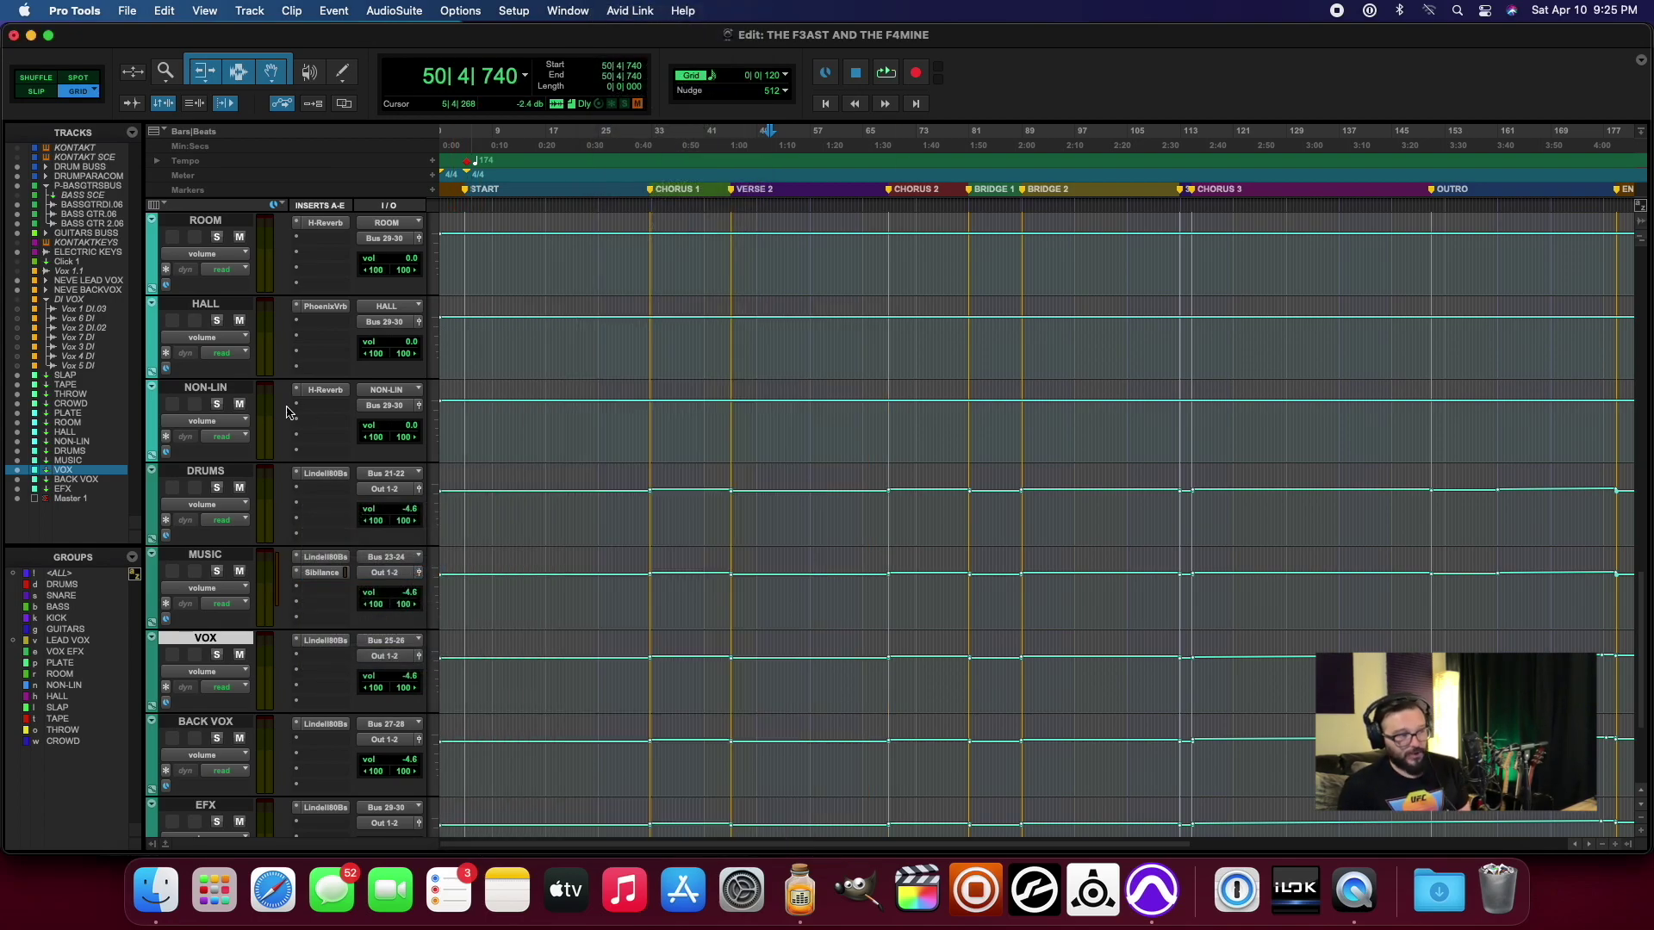
Step: Replace Sibilance in the MUSIC track's second insert slot with the Waves MultiMod Rack, moving its window fully into view
{"action": "left_click", "coordinate": [295, 576]}
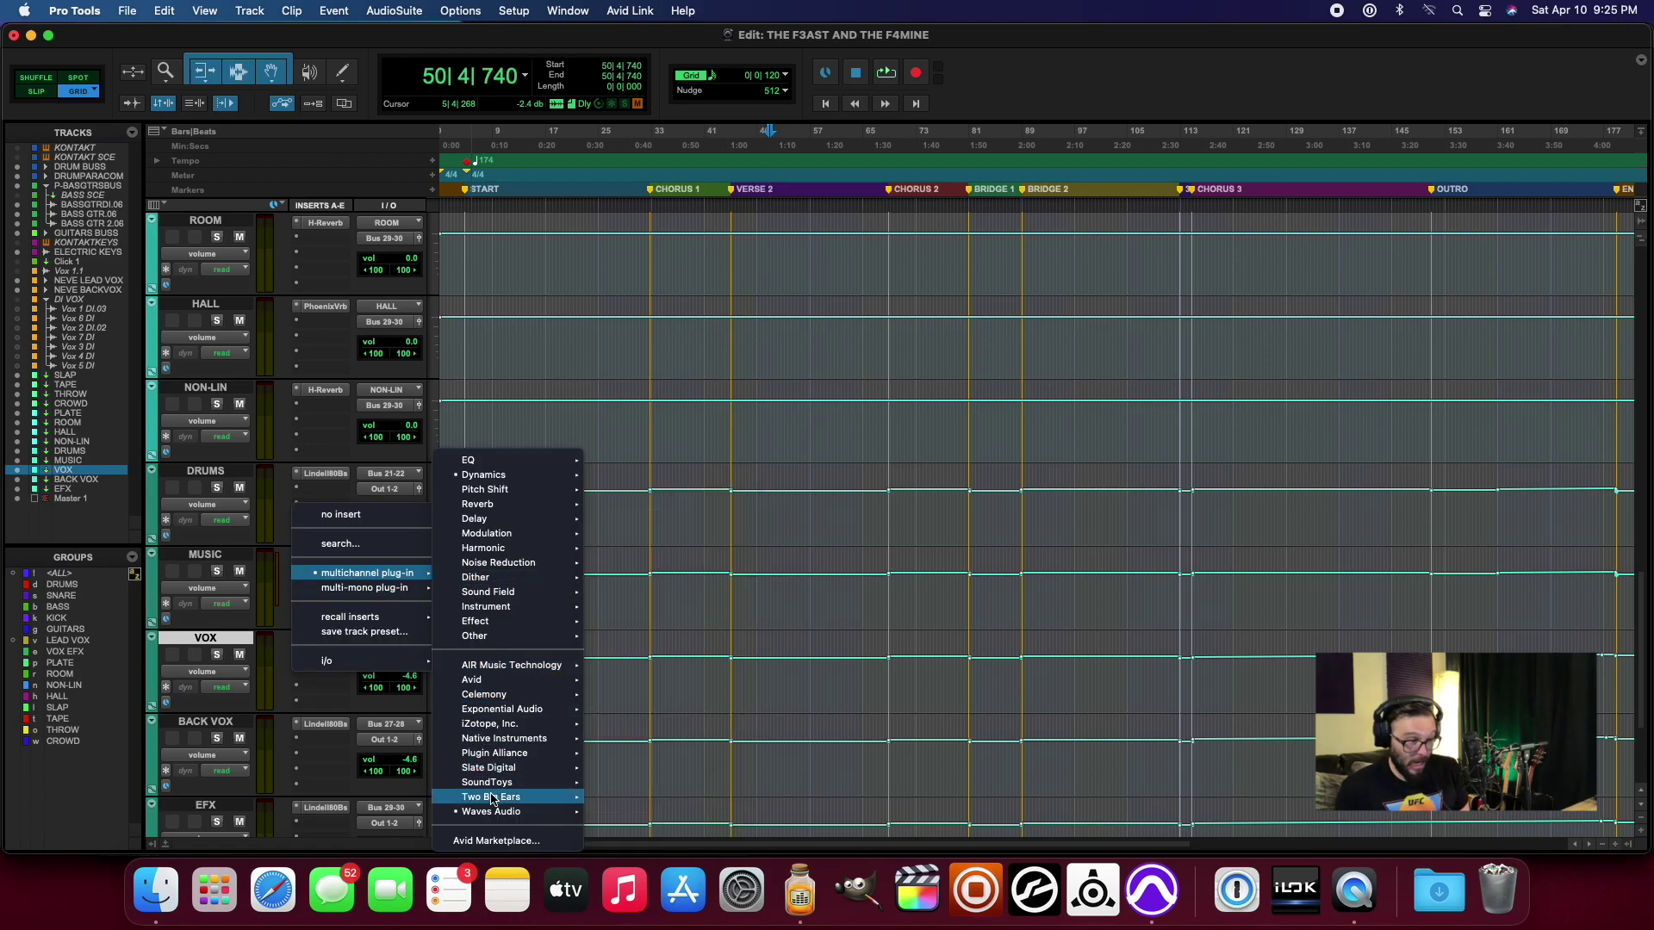
{"action": "mouse_move", "coordinate": [491, 811]}
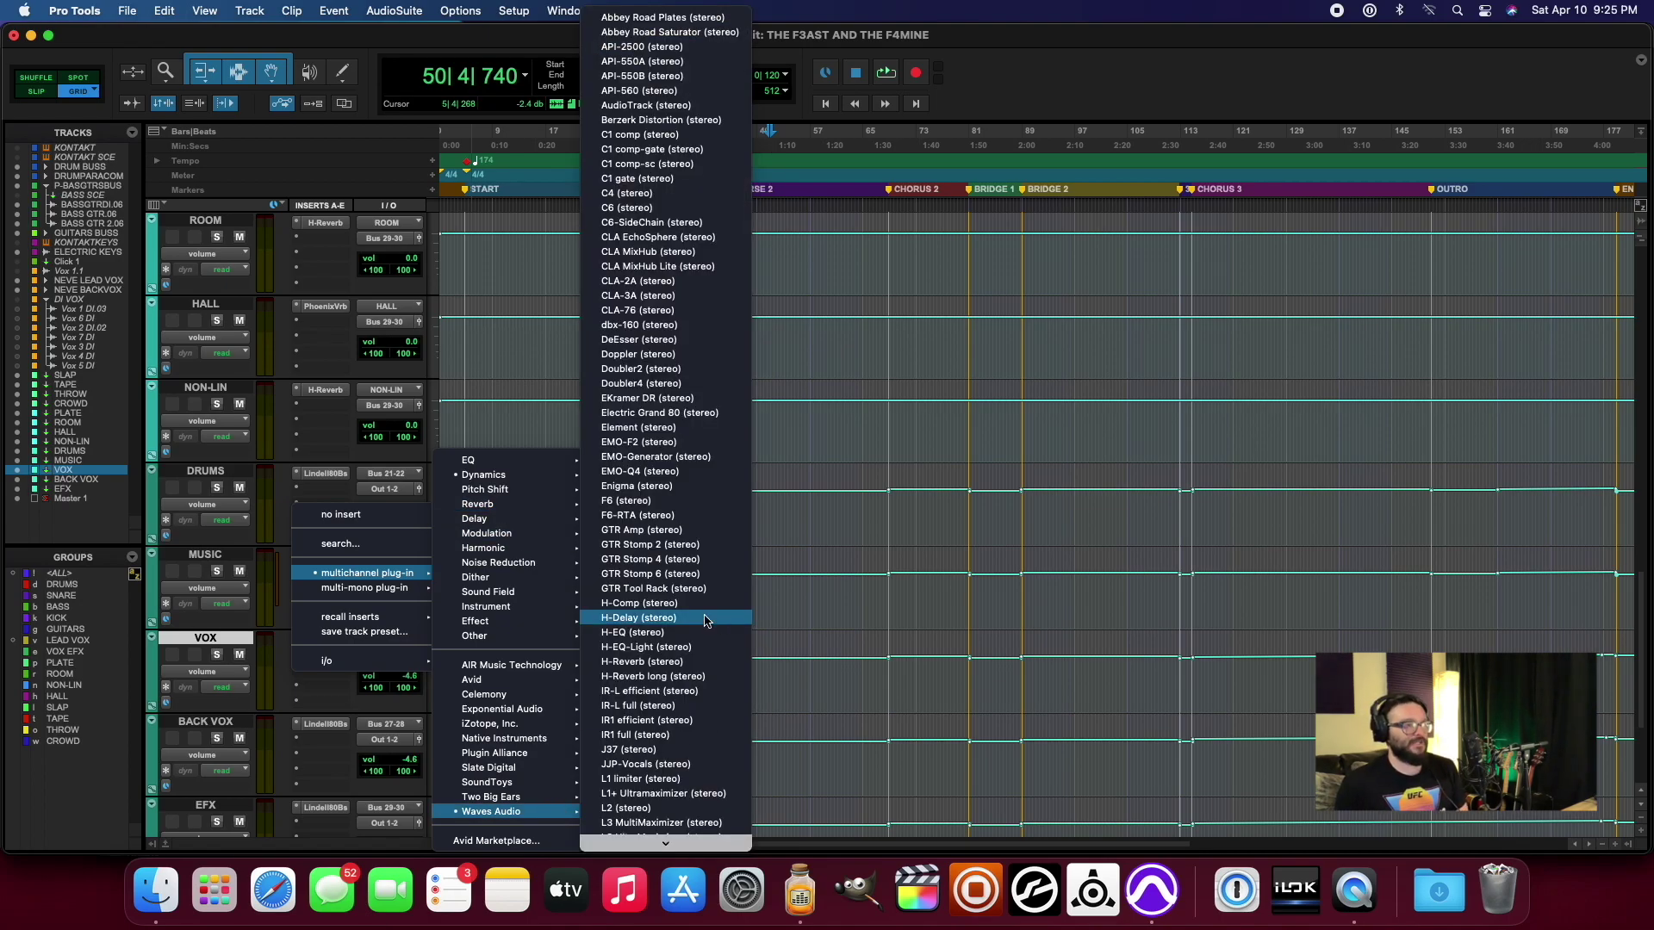
{"action": "scroll", "coordinate": [705, 620], "scroll_direction": "down", "scroll_amount": 15}
{"action": "scroll", "coordinate": [704, 621], "scroll_direction": "up", "scroll_amount": 2}
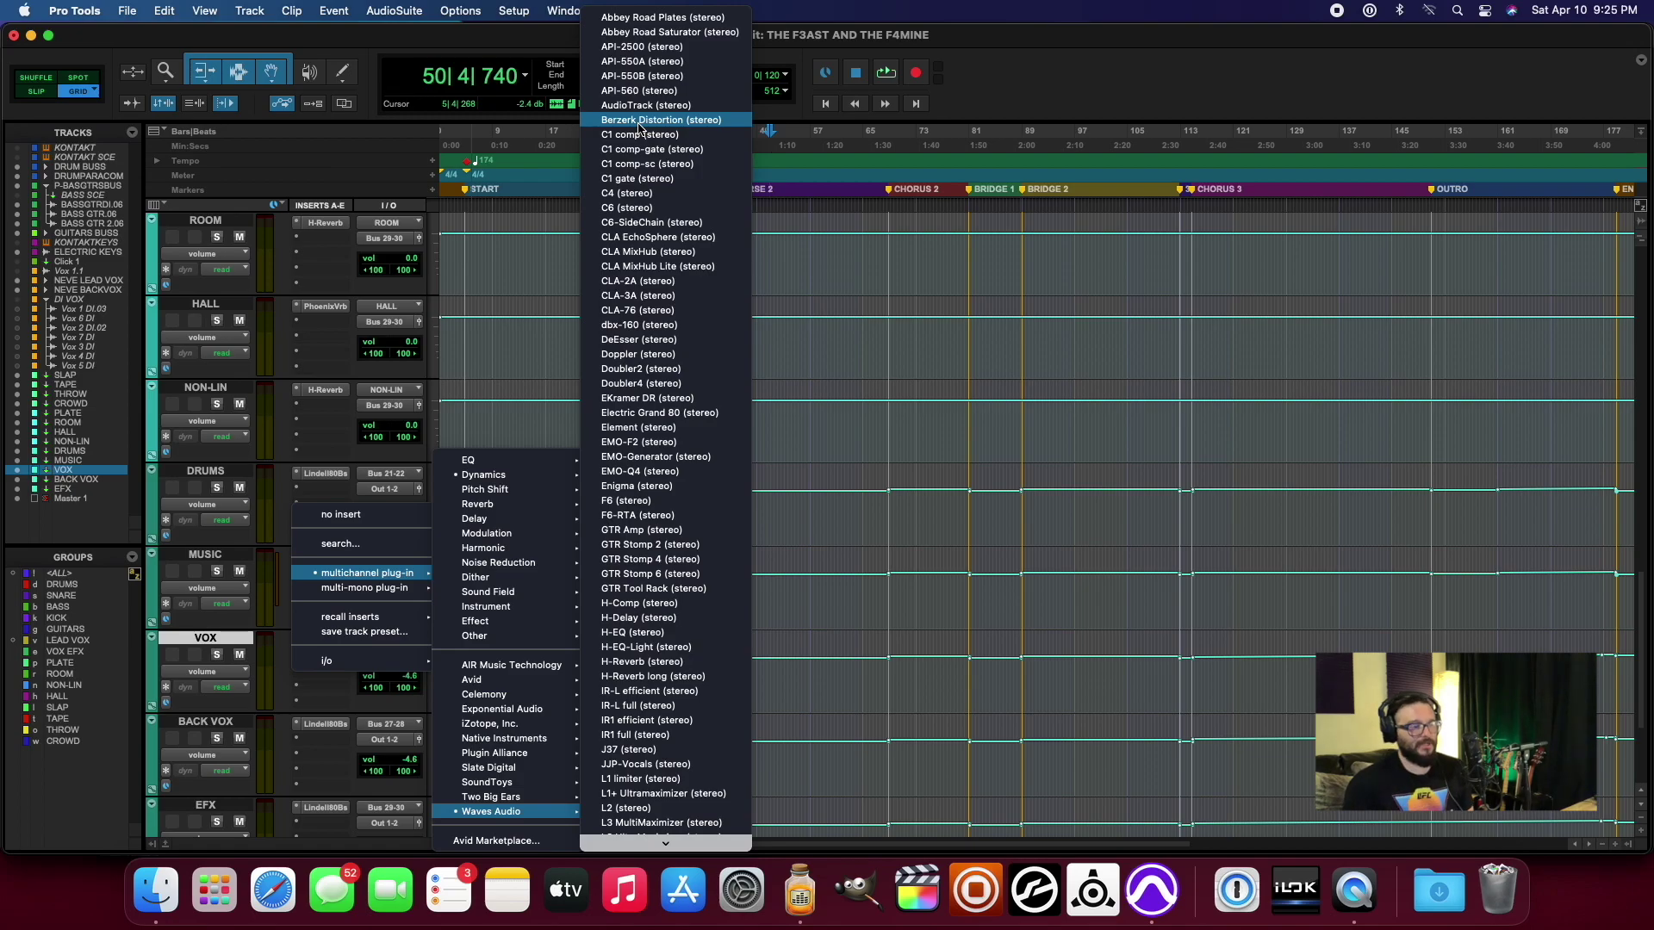
{"action": "scroll", "coordinate": [642, 402], "scroll_direction": "down", "scroll_amount": 10}
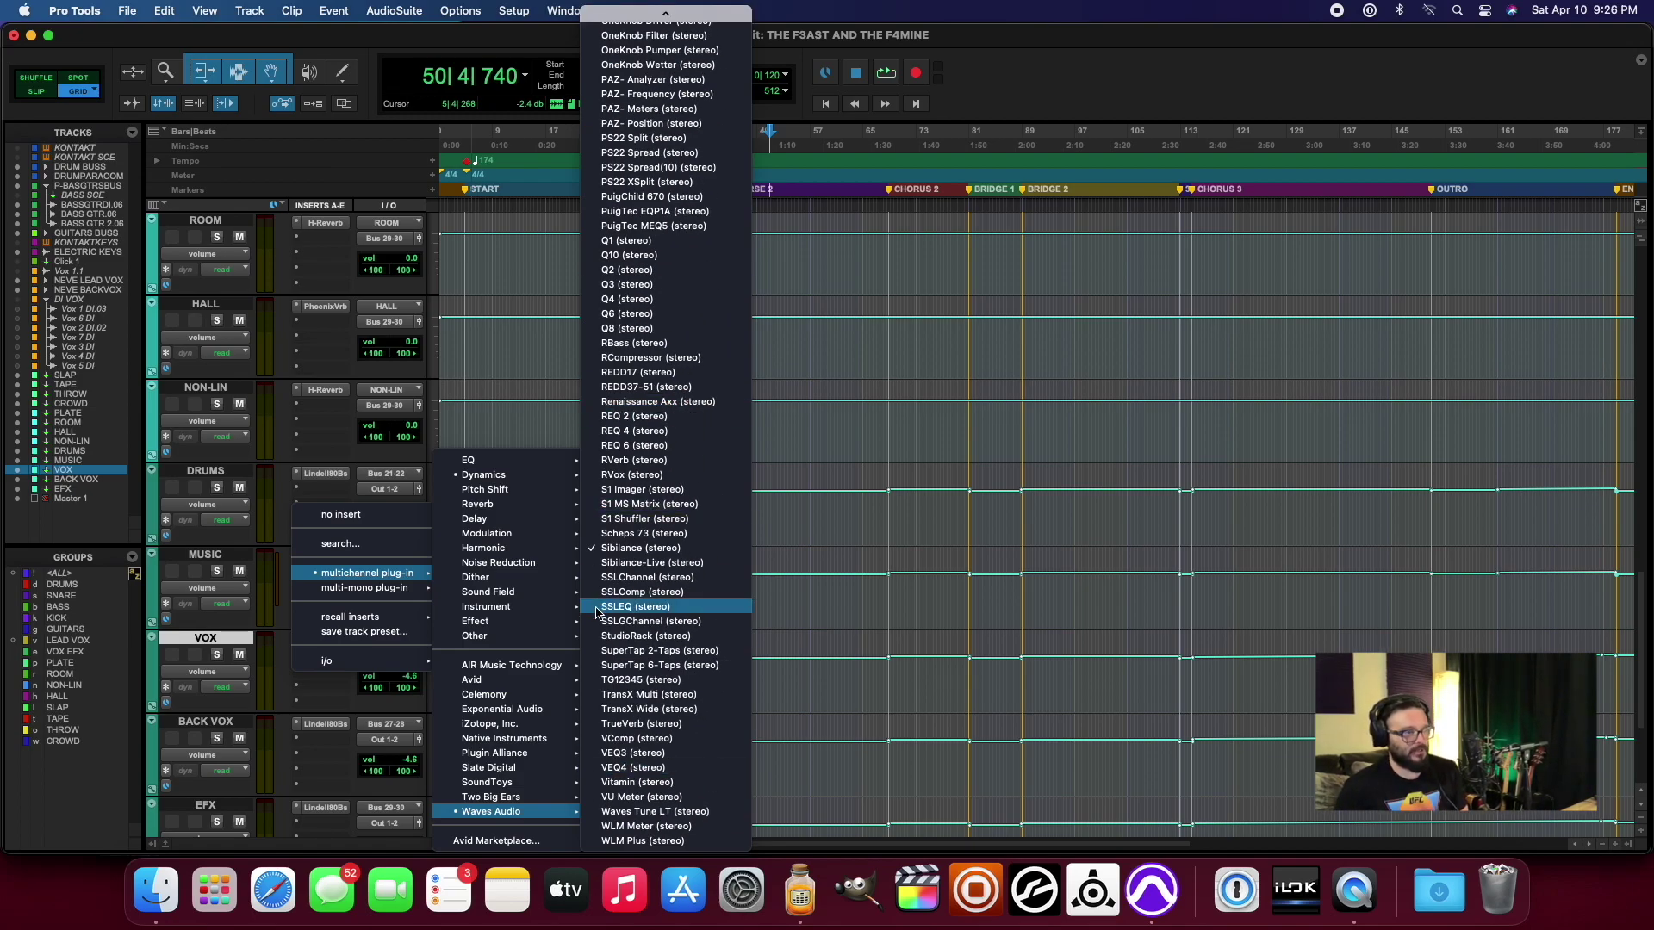
{"action": "scroll", "coordinate": [650, 322], "scroll_direction": "up", "scroll_amount": 5}
{"action": "scroll", "coordinate": [651, 321], "scroll_direction": "up", "scroll_amount": 1}
{"action": "left_click", "coordinate": [665, 258]}
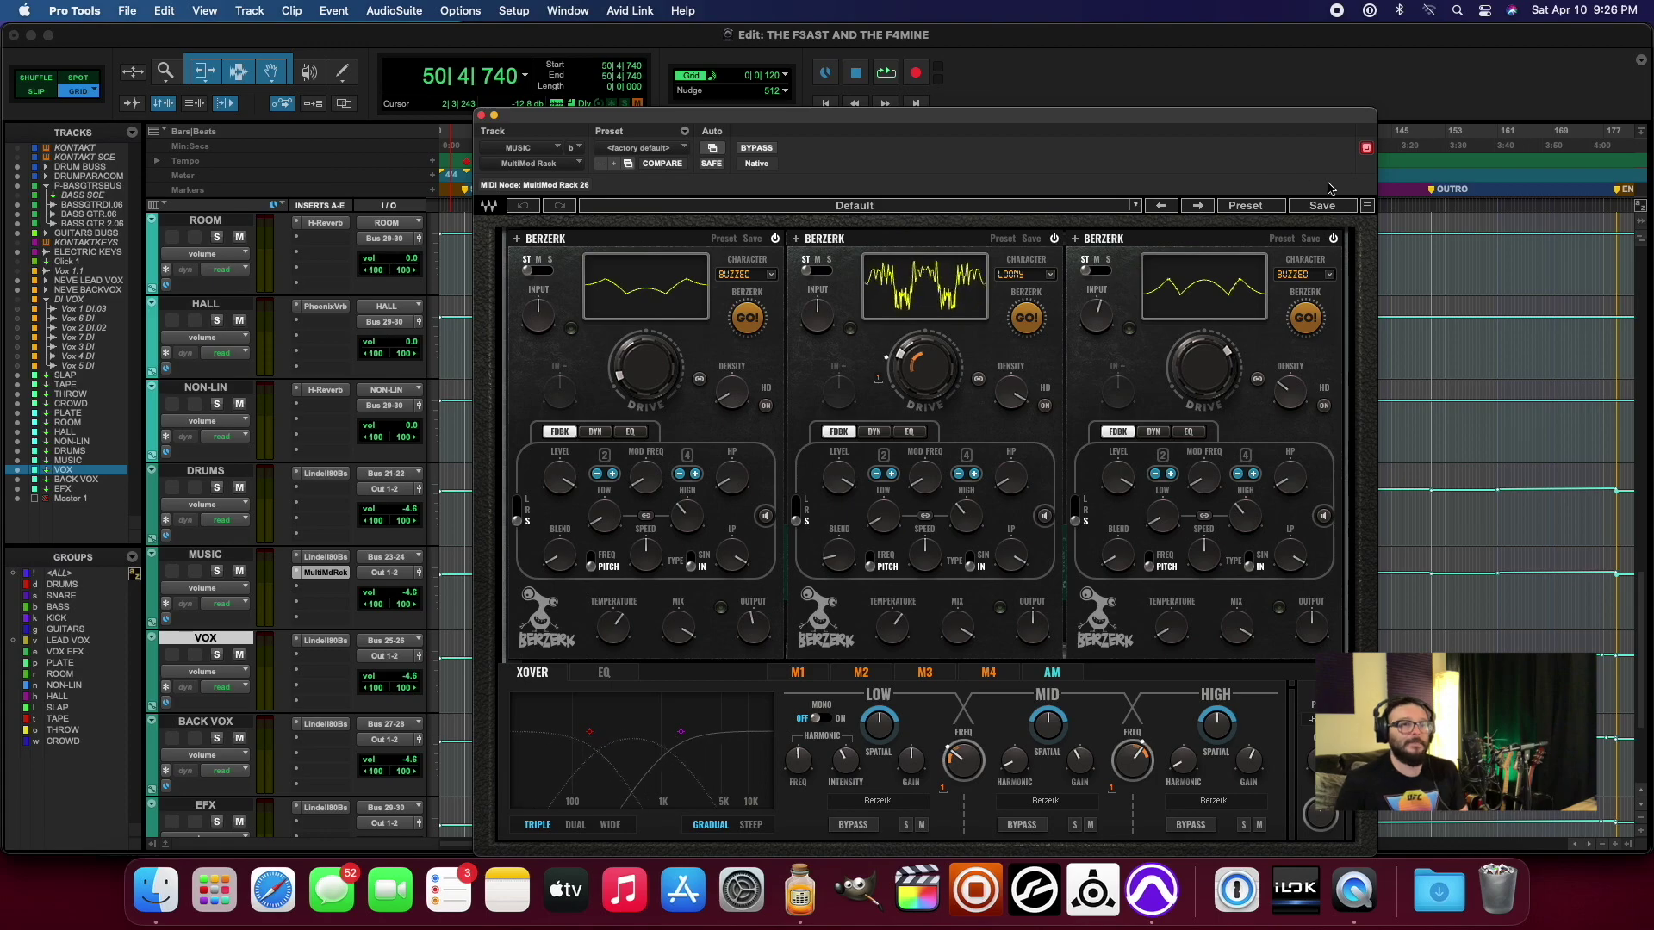
{"action": "left_click_drag", "start_coordinate": [1007, 119], "coordinate": [929, 77]}
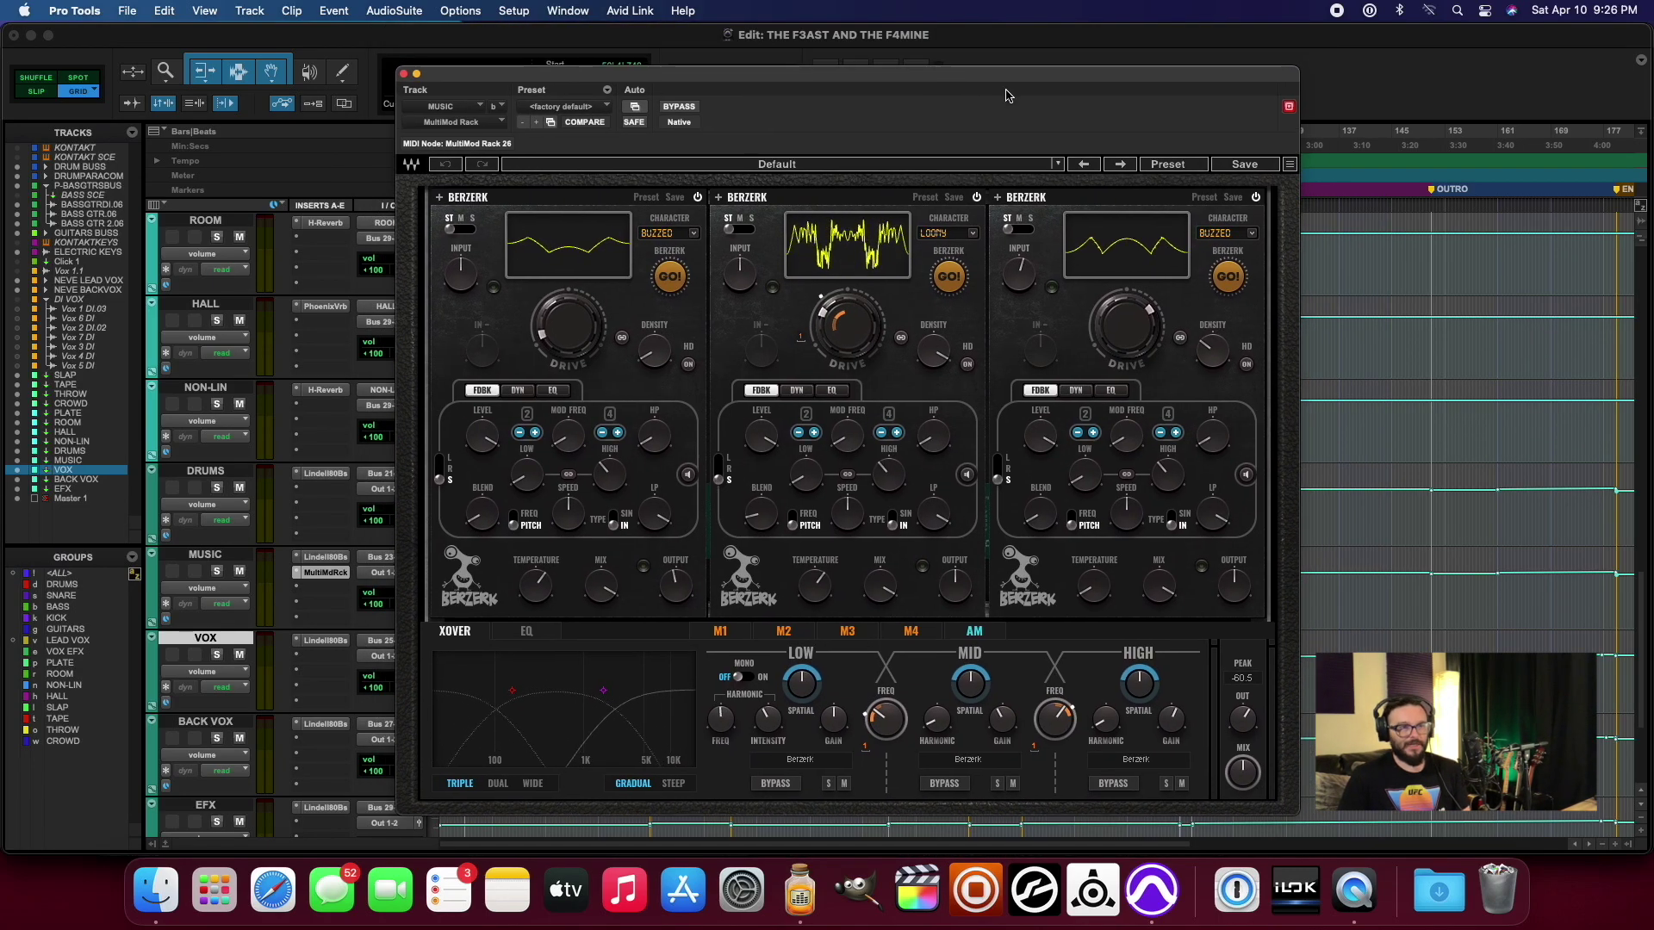
Step: Load the Mix Forward artist preset in the MultiMod Rack and shift its low crossover point slightly lower in frequency
{"action": "left_click", "coordinate": [1168, 164]}
{"action": "mouse_move", "coordinate": [1174, 415]}
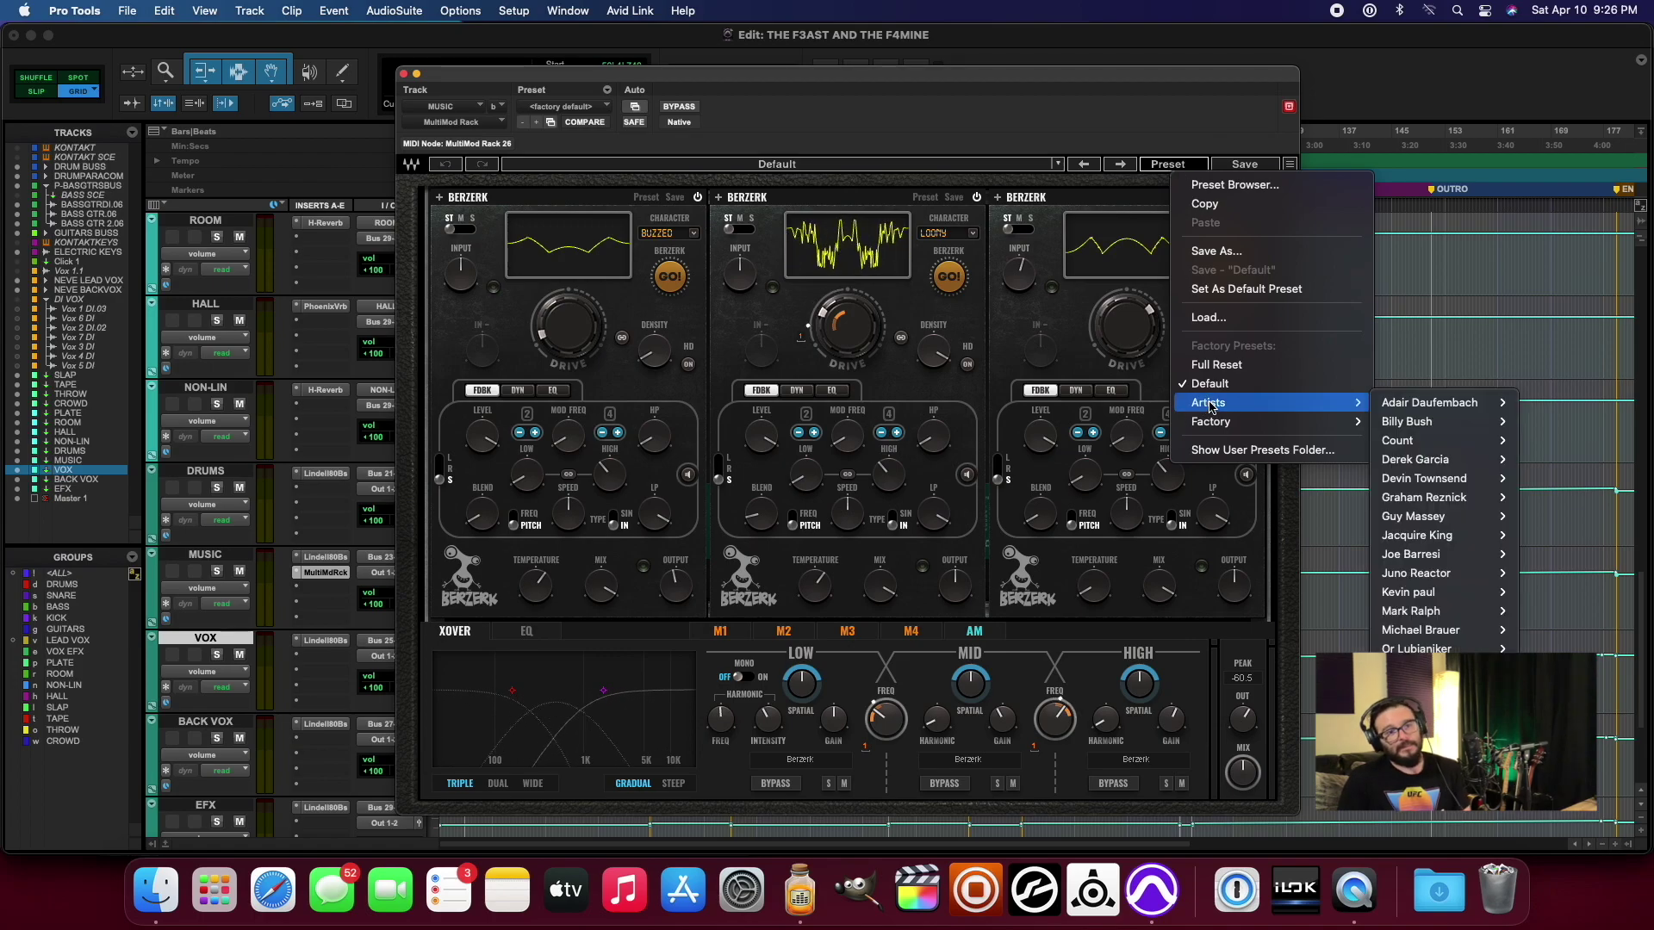
{"action": "mouse_move", "coordinate": [1428, 524]}
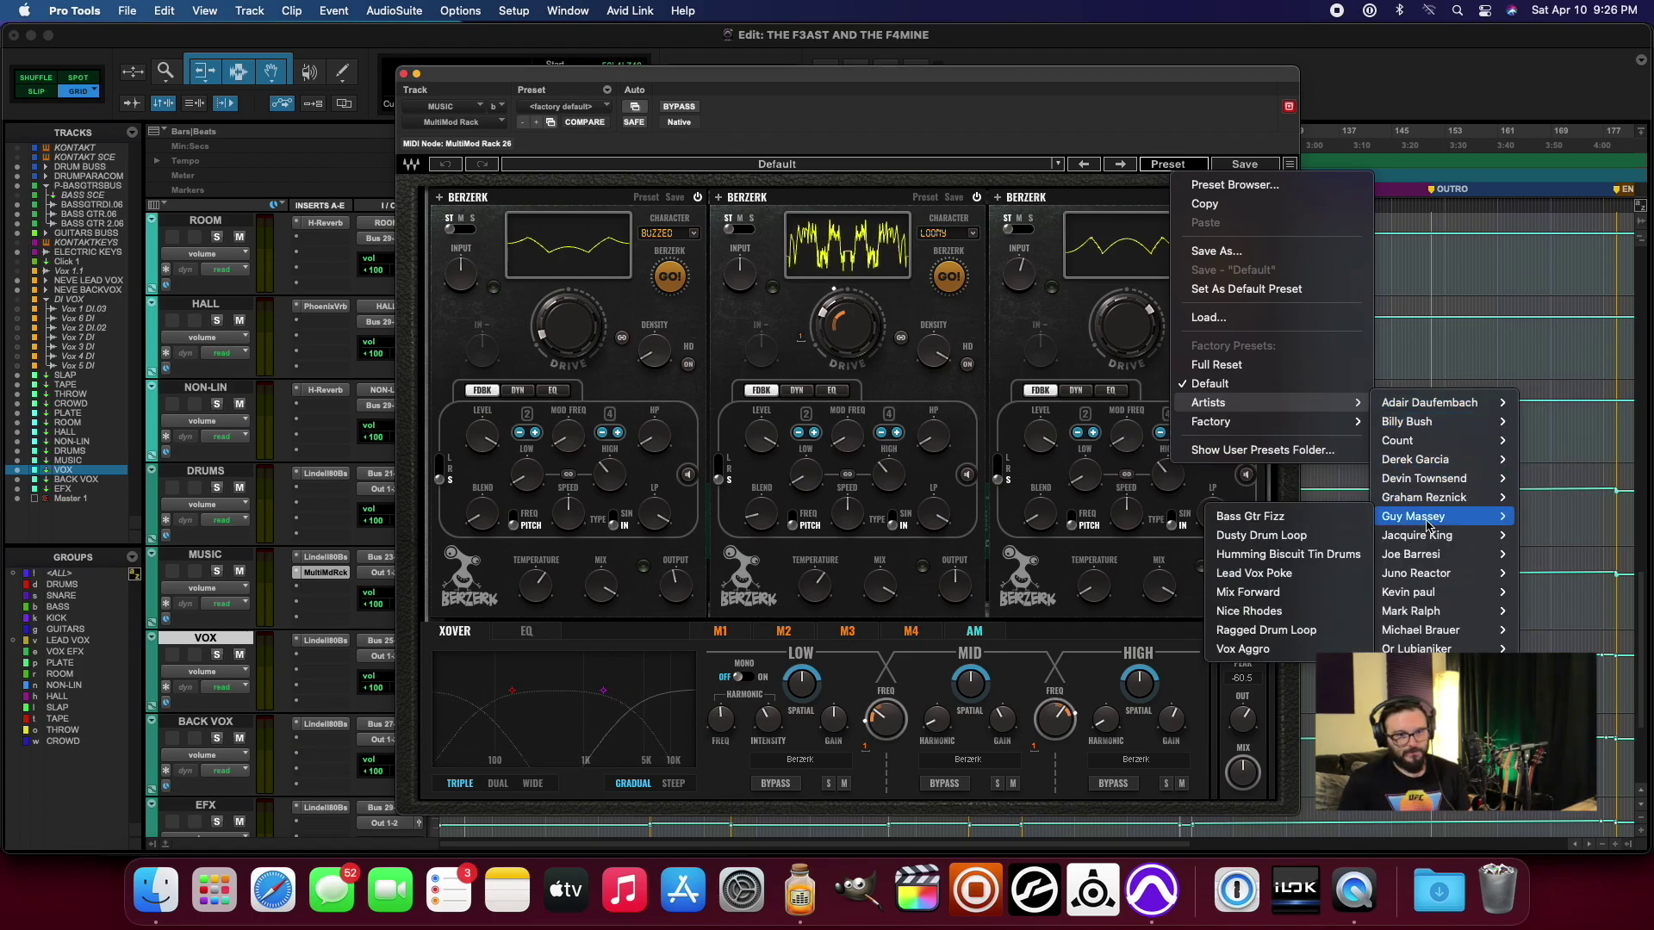
{"action": "left_click", "coordinate": [1248, 593]}
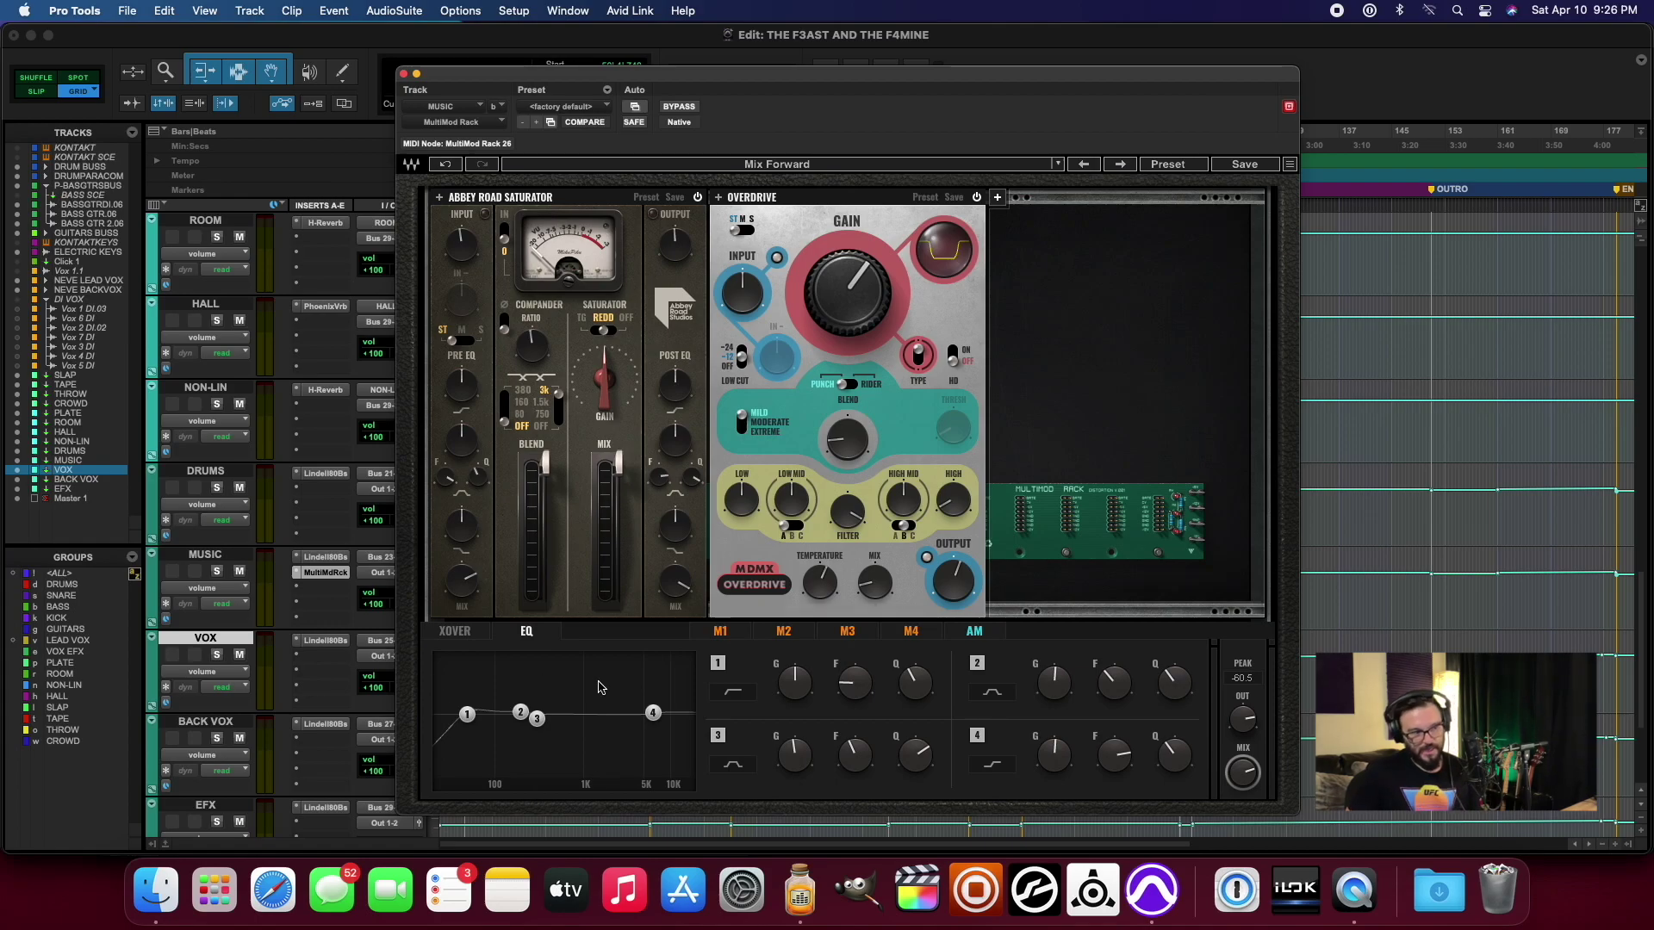
{"action": "left_click", "coordinate": [476, 630]}
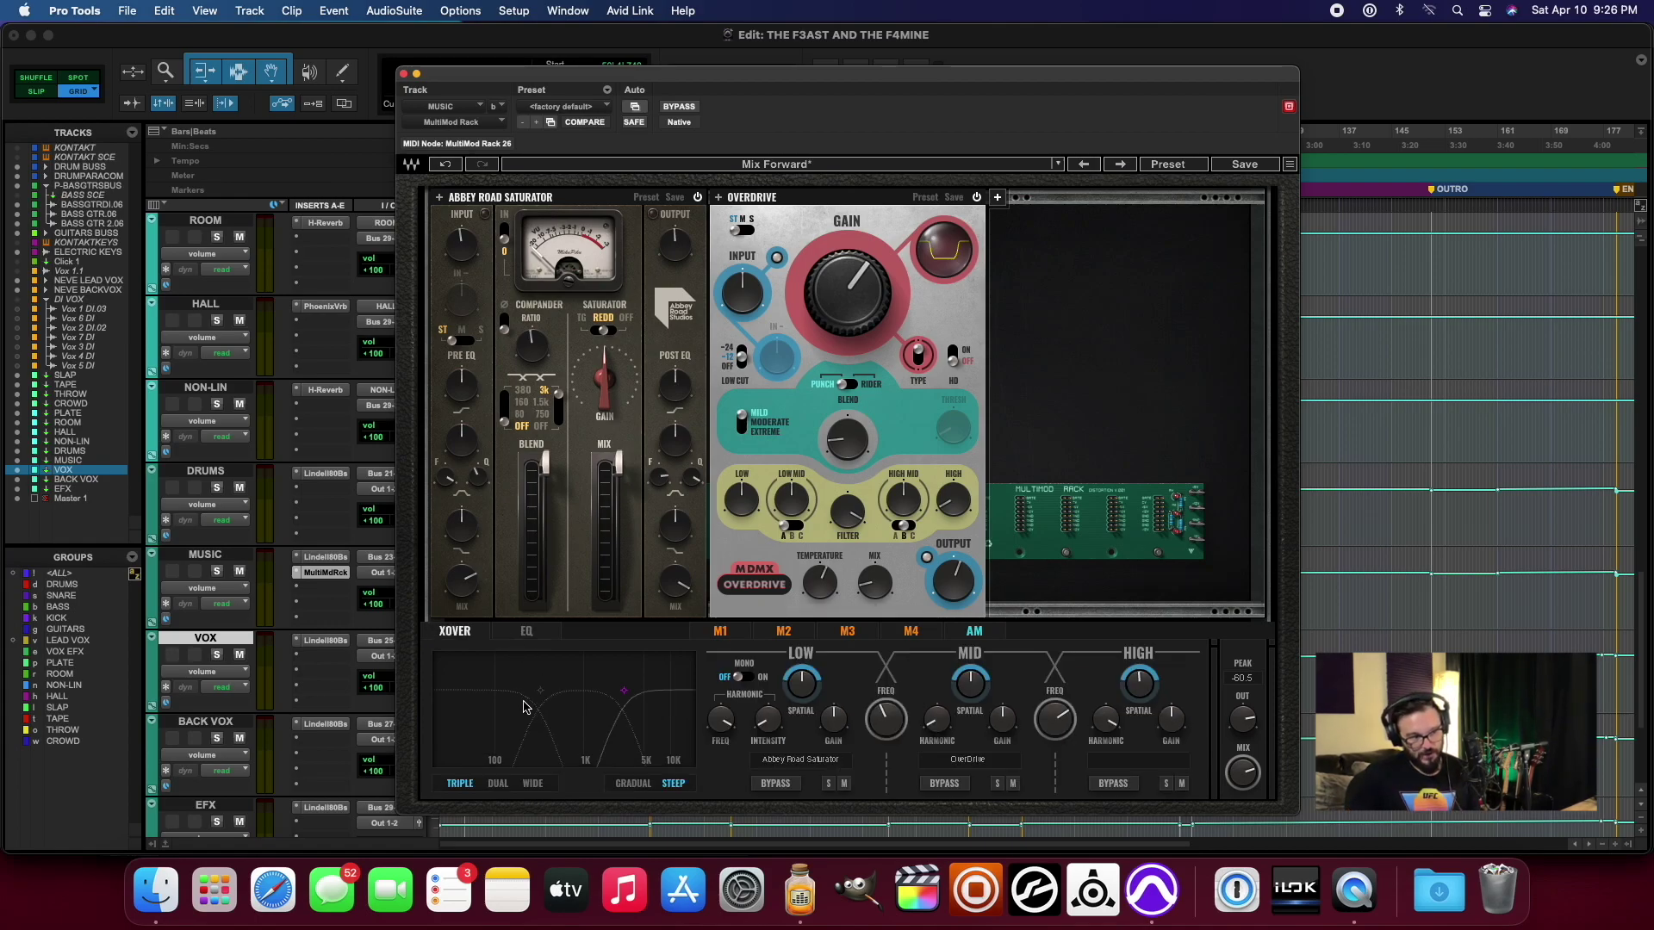
{"action": "mouse_move", "coordinate": [540, 690]}
{"action": "left_mouse_down"}
{"action": "mouse_move", "coordinate": [514, 690]}
{"action": "mouse_move", "coordinate": [558, 690]}
{"action": "mouse_move", "coordinate": [533, 690]}
{"action": "left_mouse_up"}
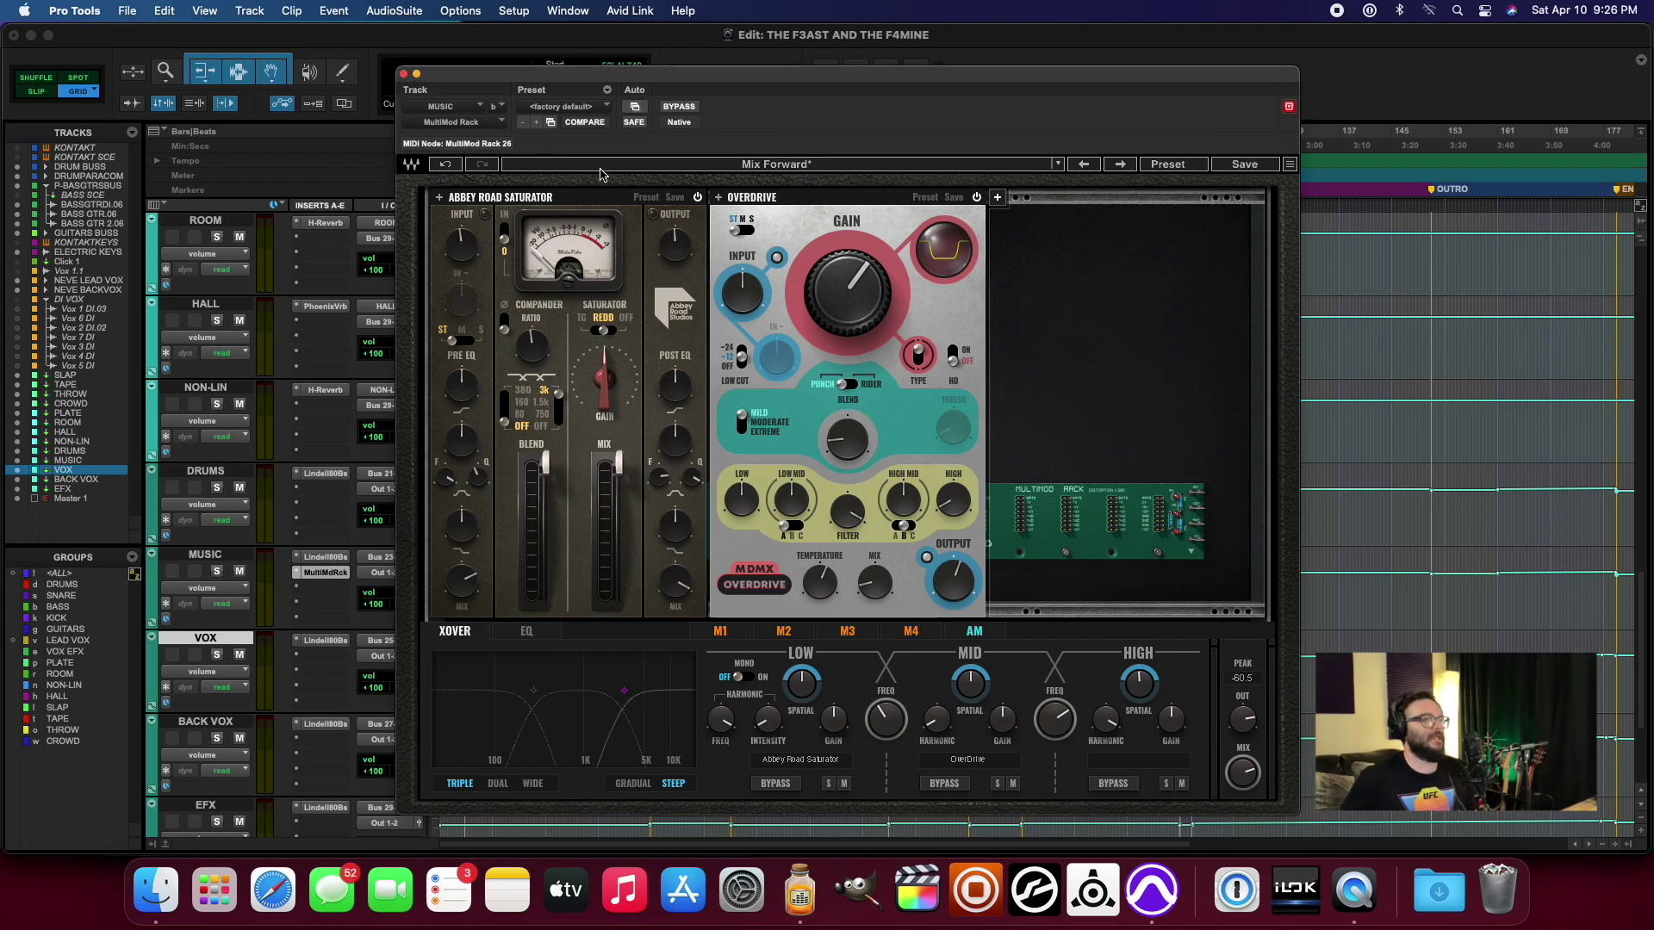
Step: Add a Compressor module to the MultiMod Rack's empty third slot and close the plug-in window
{"action": "left_click", "coordinate": [996, 198]}
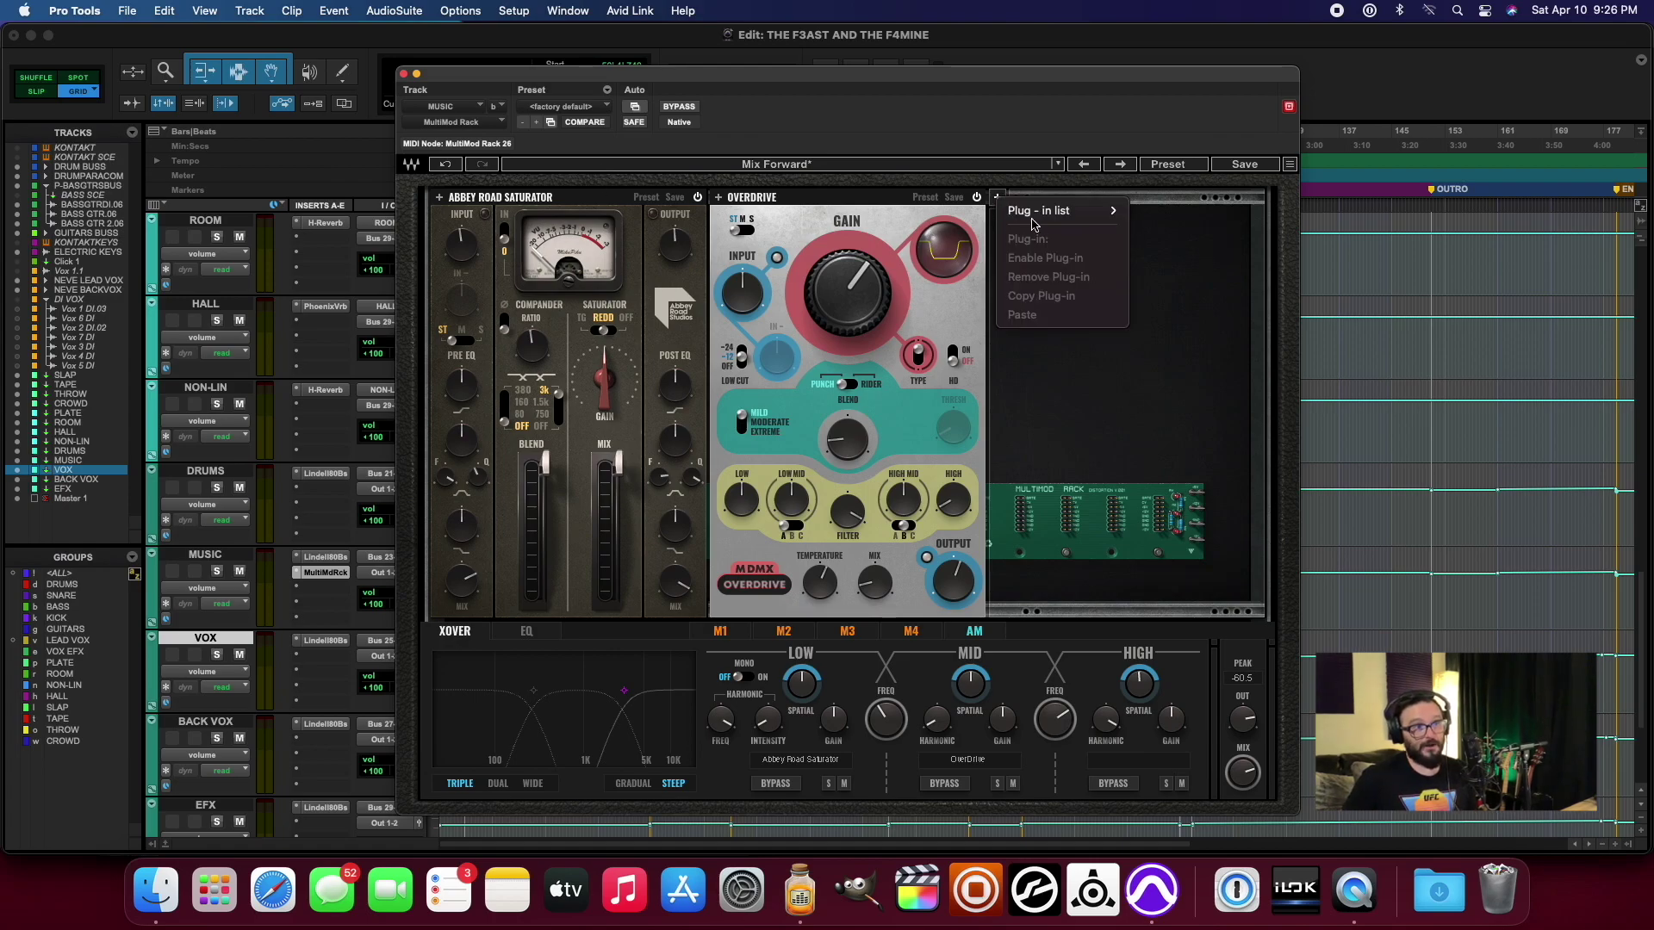
{"action": "mouse_move", "coordinate": [1053, 211]}
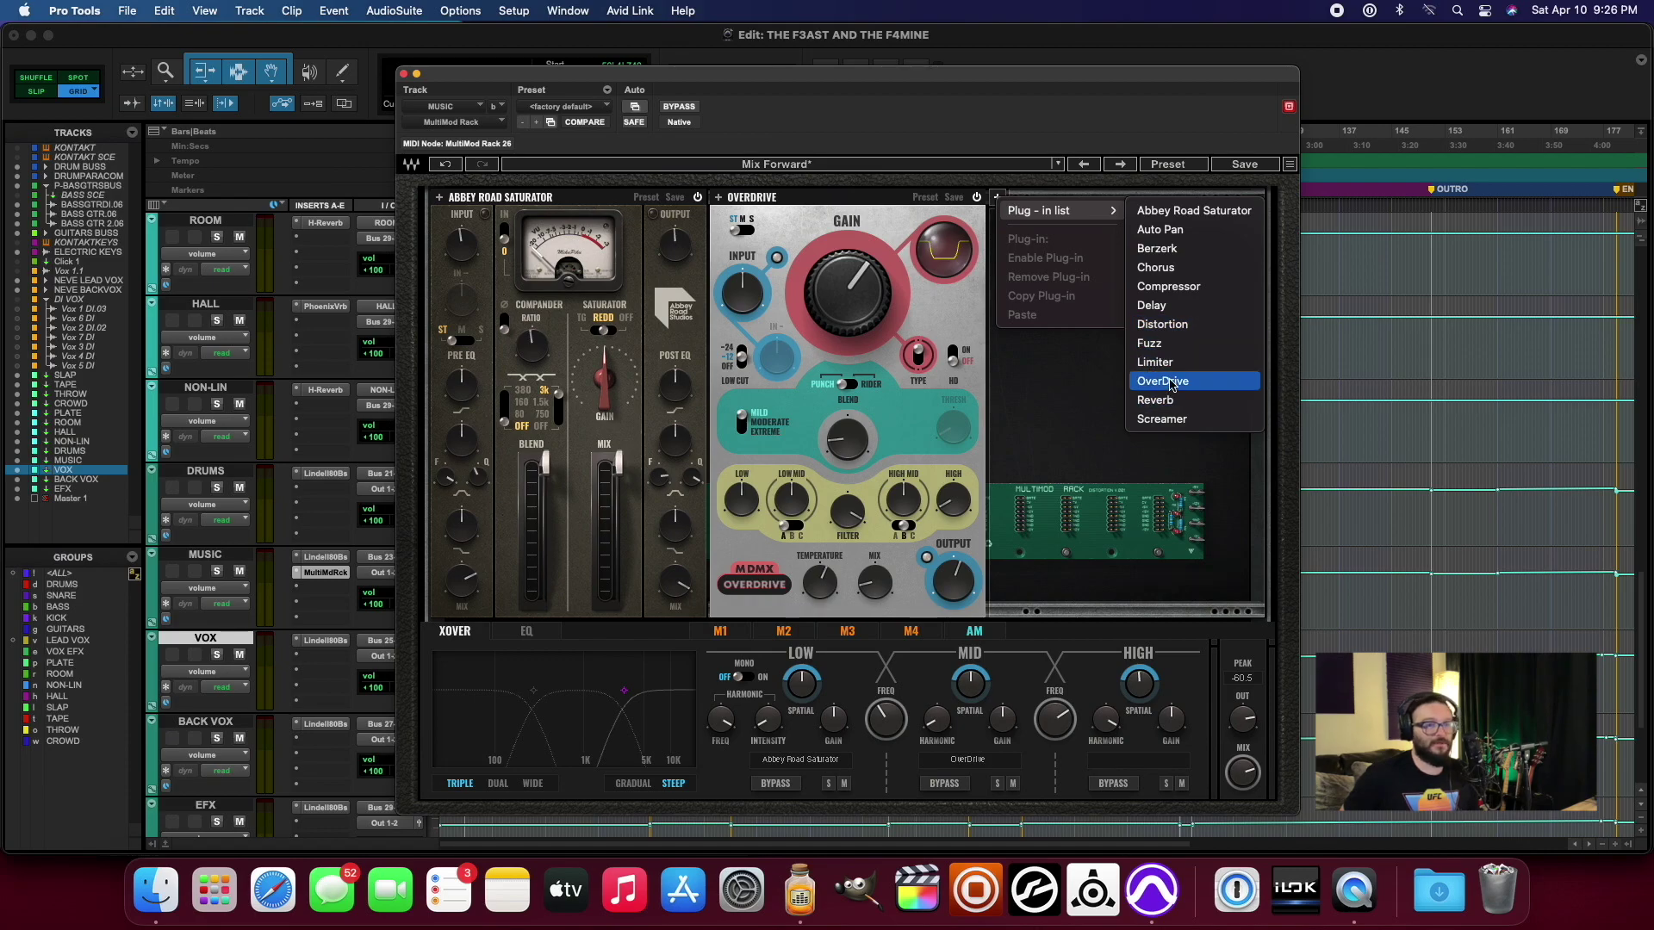
{"action": "left_click", "coordinate": [1169, 290]}
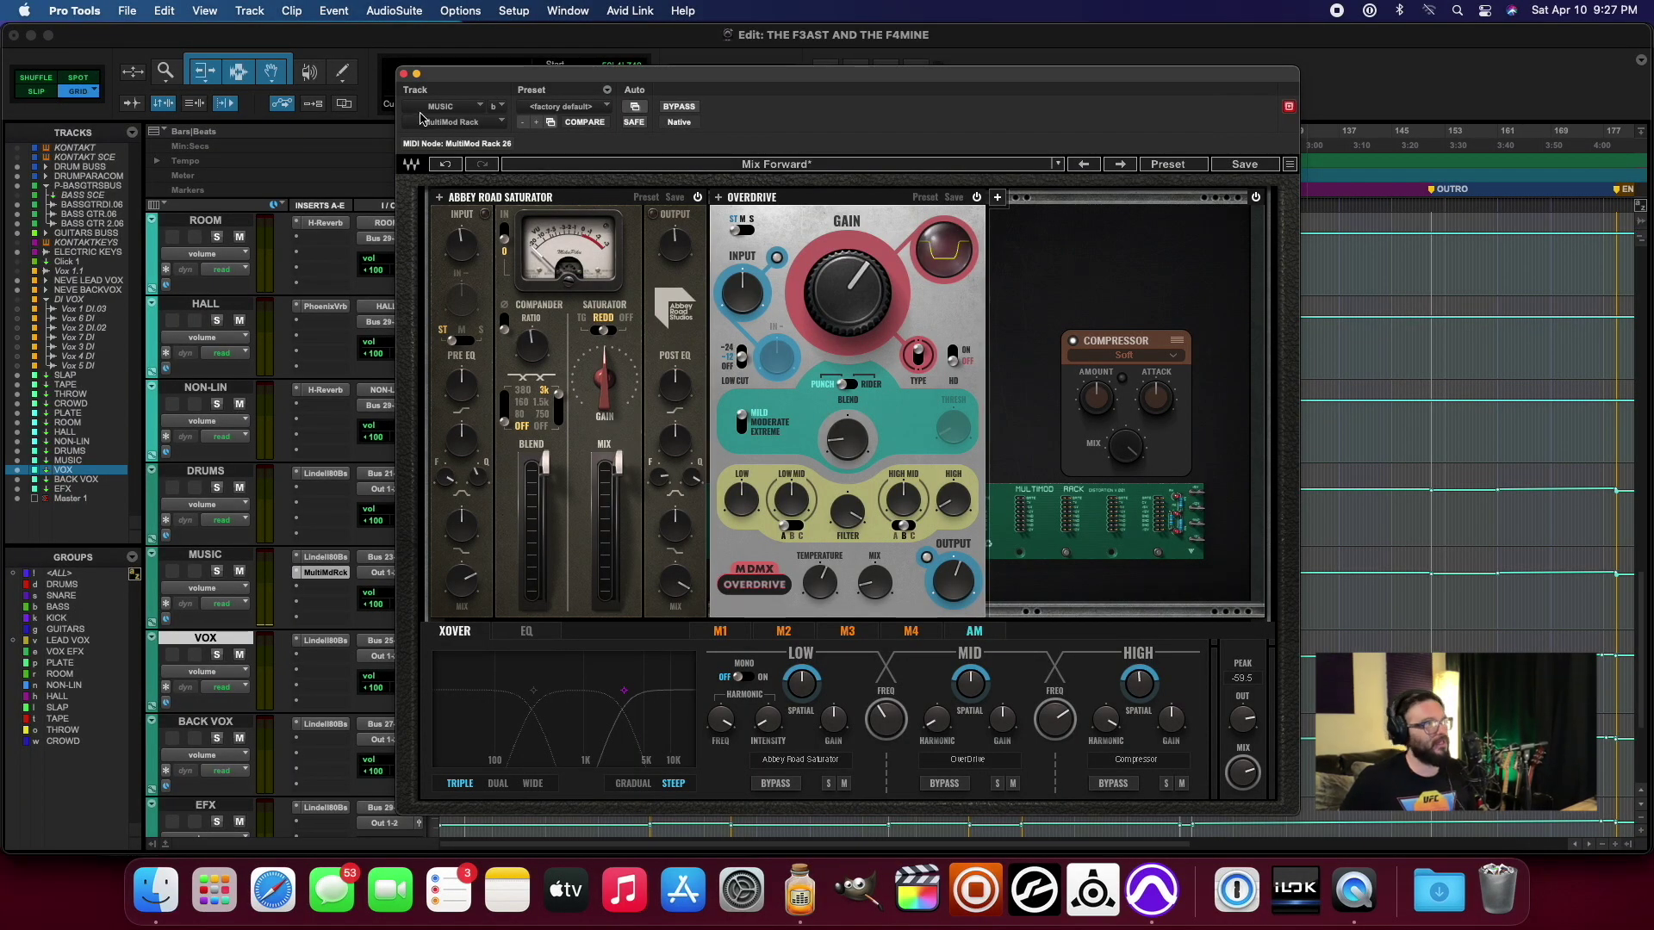
{"action": "left_click", "coordinate": [403, 74]}
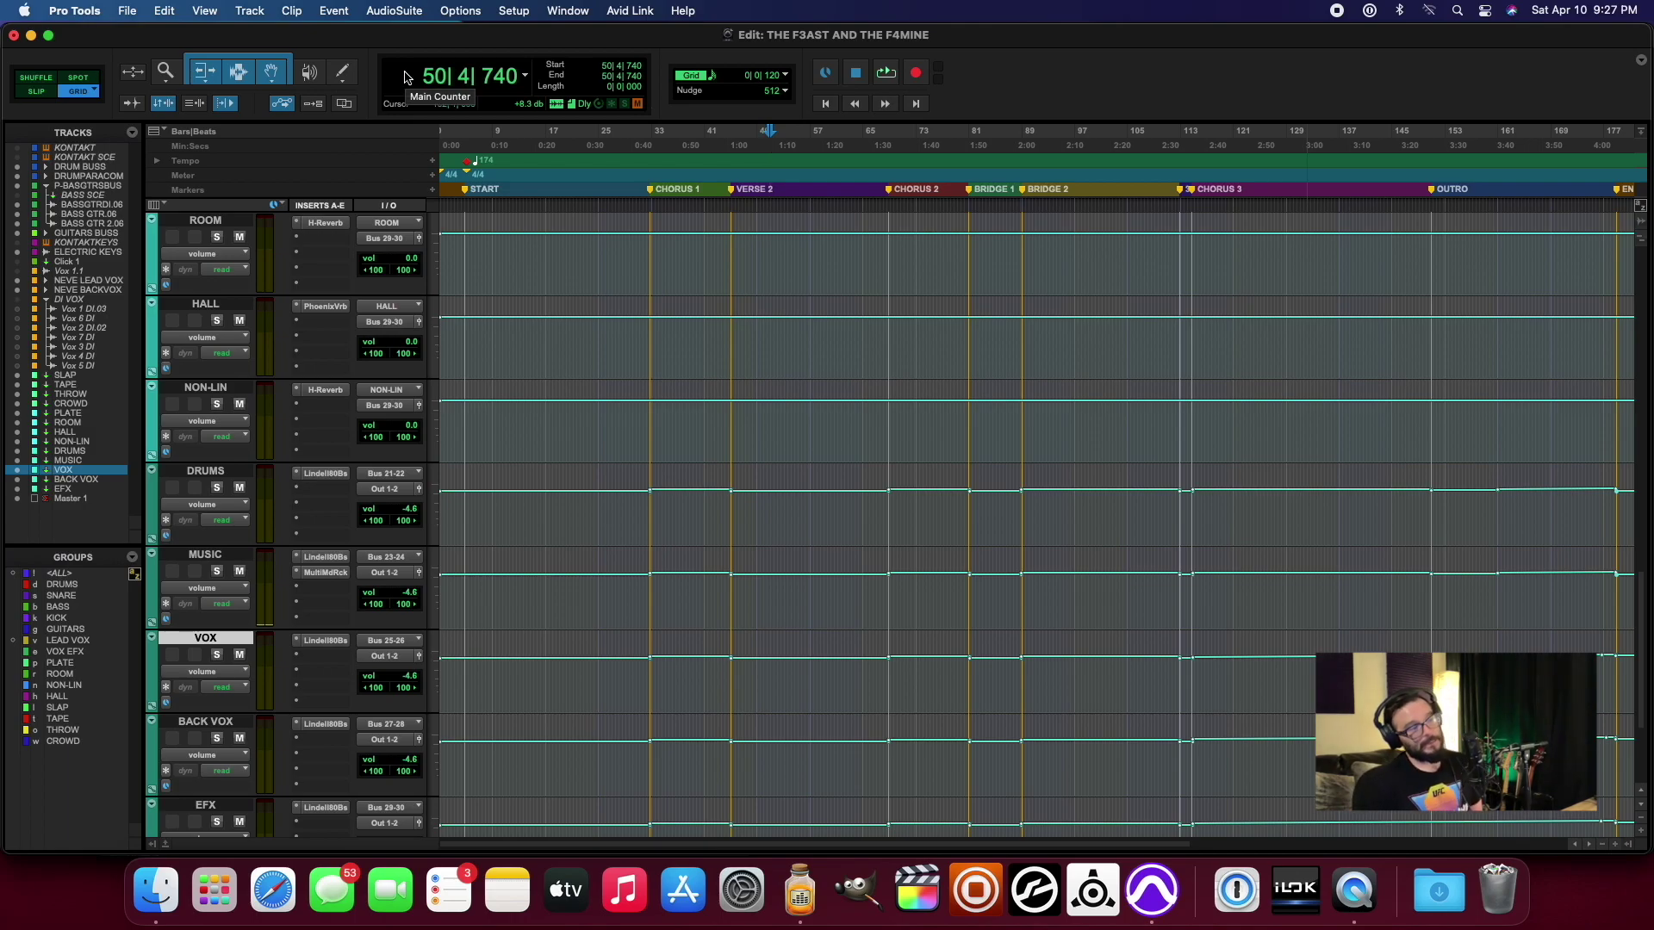
Step: Remove the MultiMod Rack from the MUSIC track's second insert slot, leaving it with no insert
{"action": "left_click", "coordinate": [309, 573]}
{"action": "left_click", "coordinate": [351, 515]}
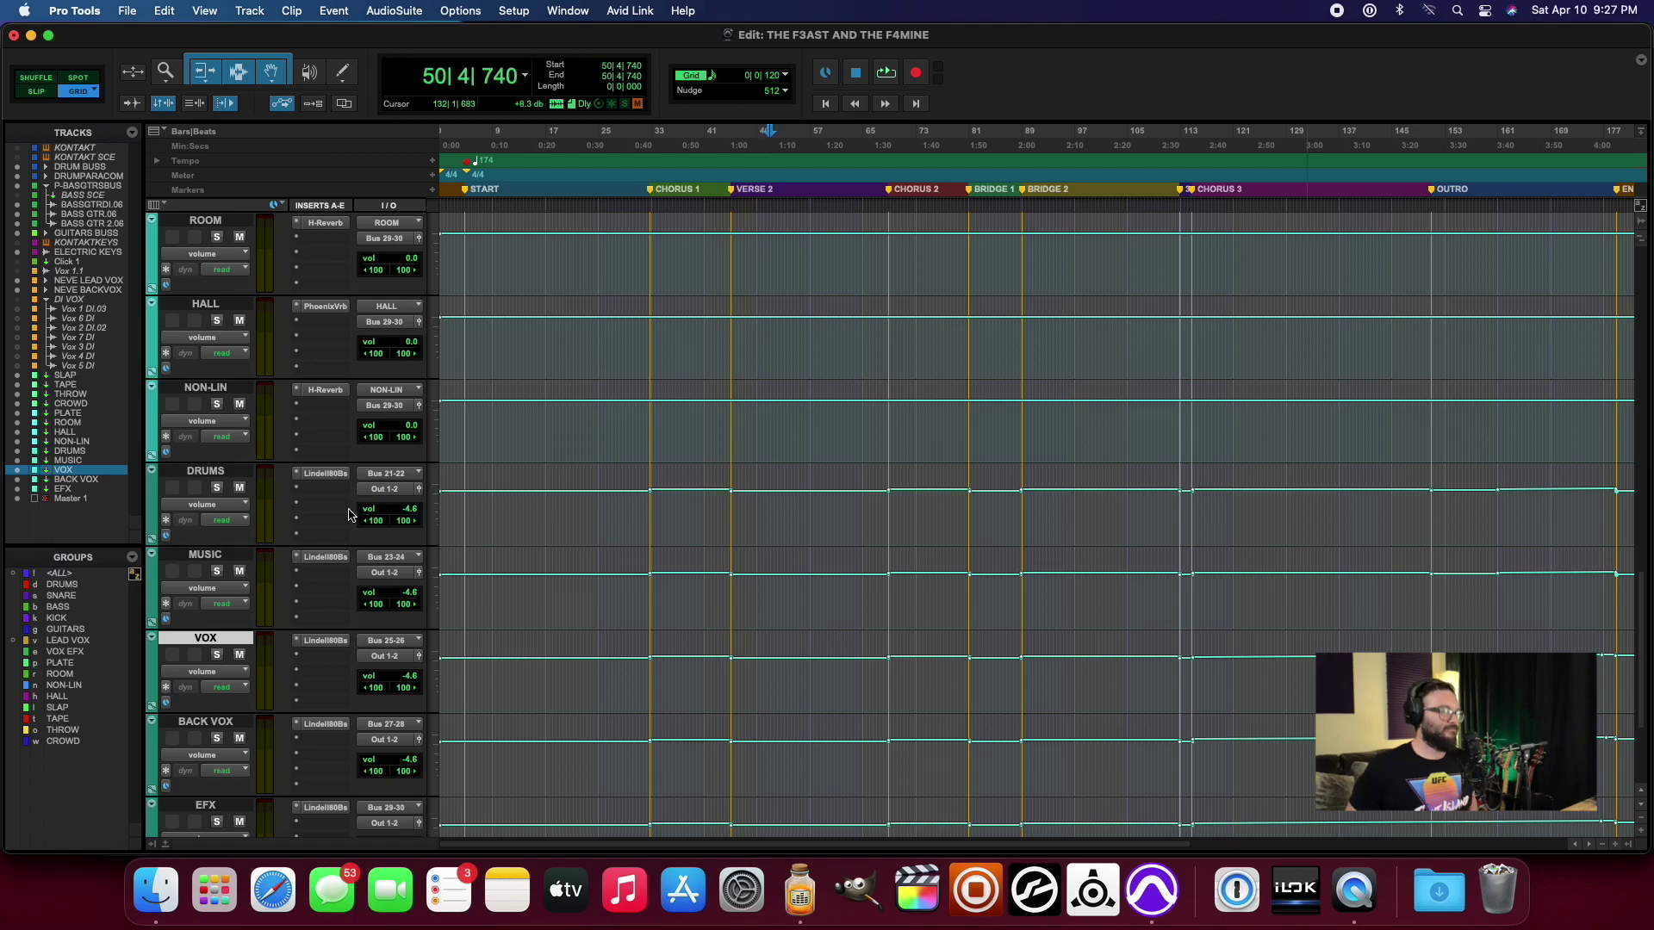
Step: Return to the drum and bass tracks and play the session from the BRIDGE 1 marker
{"action": "scroll", "coordinate": [349, 515], "scroll_direction": "up", "scroll_amount": 15}
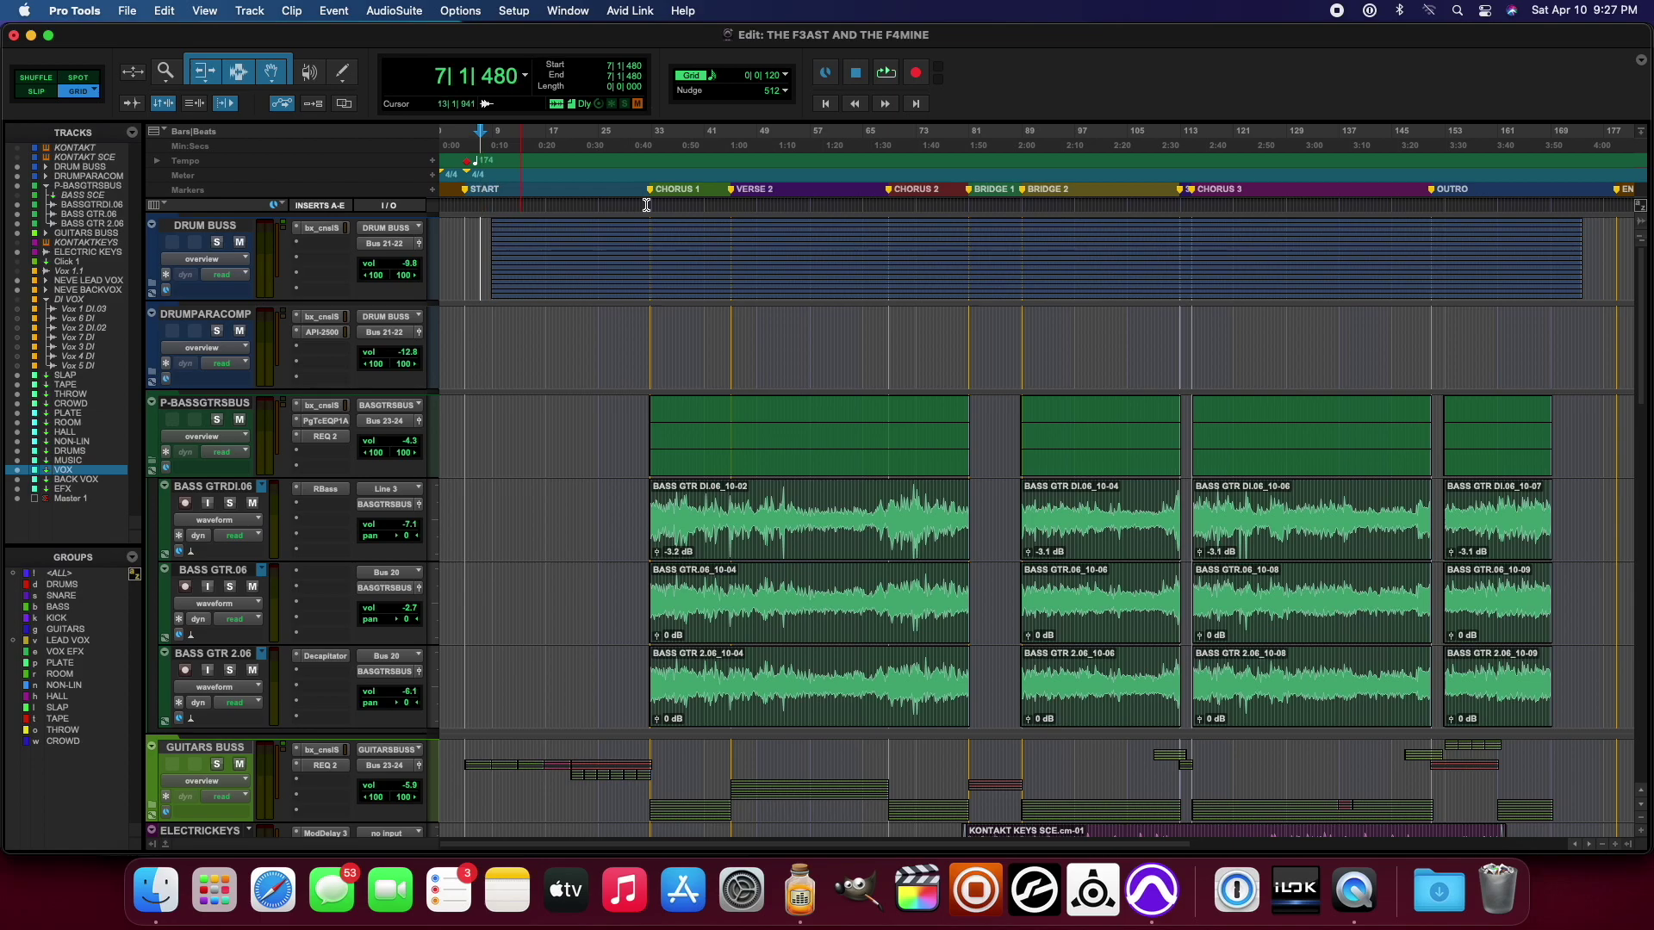
{"action": "left_click", "coordinate": [963, 189]}
{"action": "key", "text": "space"}
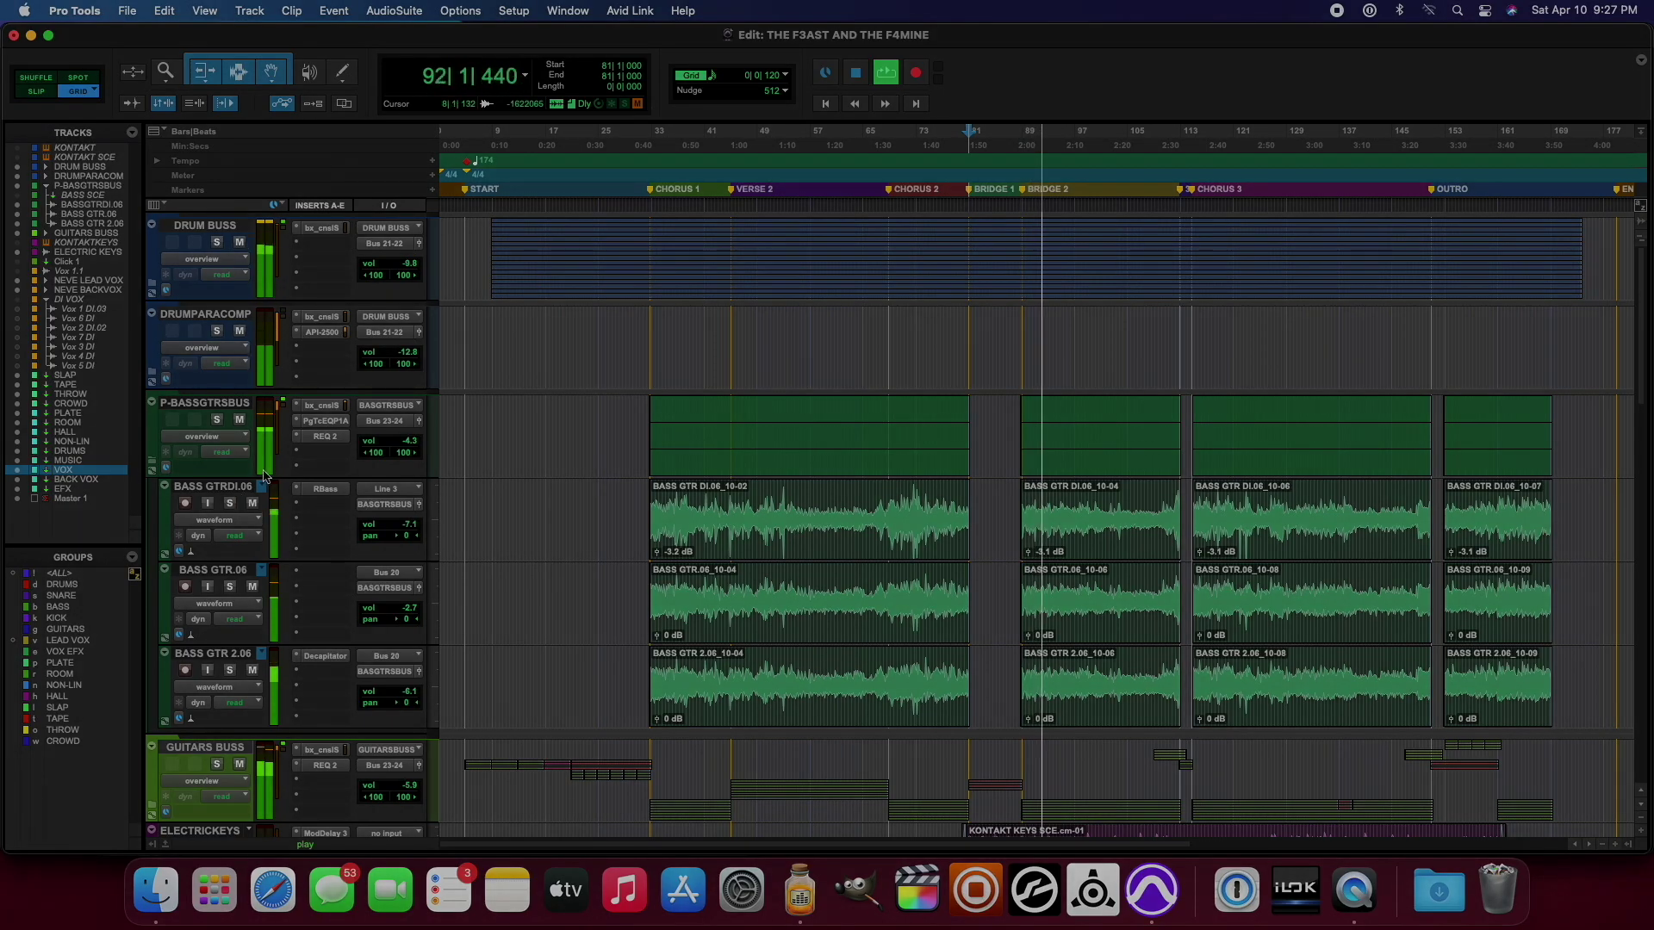
Step: Inspect the REQ 2, bx_console SSL 4000 G and PuigTec EQP1A on the P-BASSGTRSBUS track during playback, closing the last window
{"action": "left_click", "coordinate": [318, 437]}
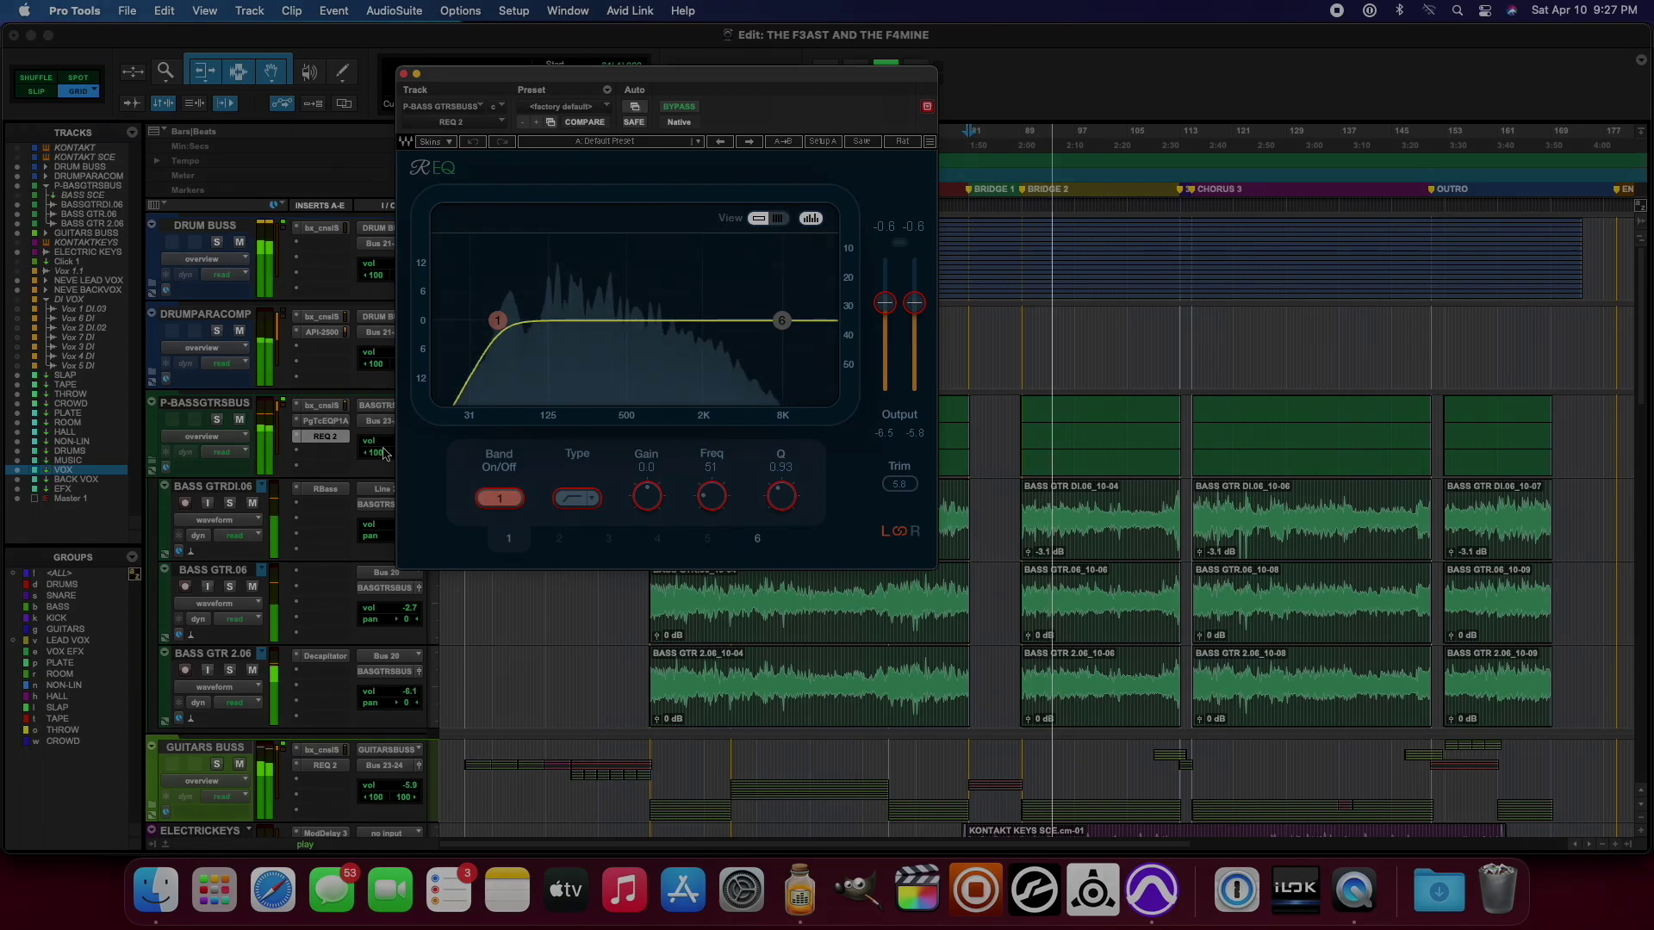
{"action": "left_click", "coordinate": [321, 421]}
{"action": "left_click", "coordinate": [321, 406]}
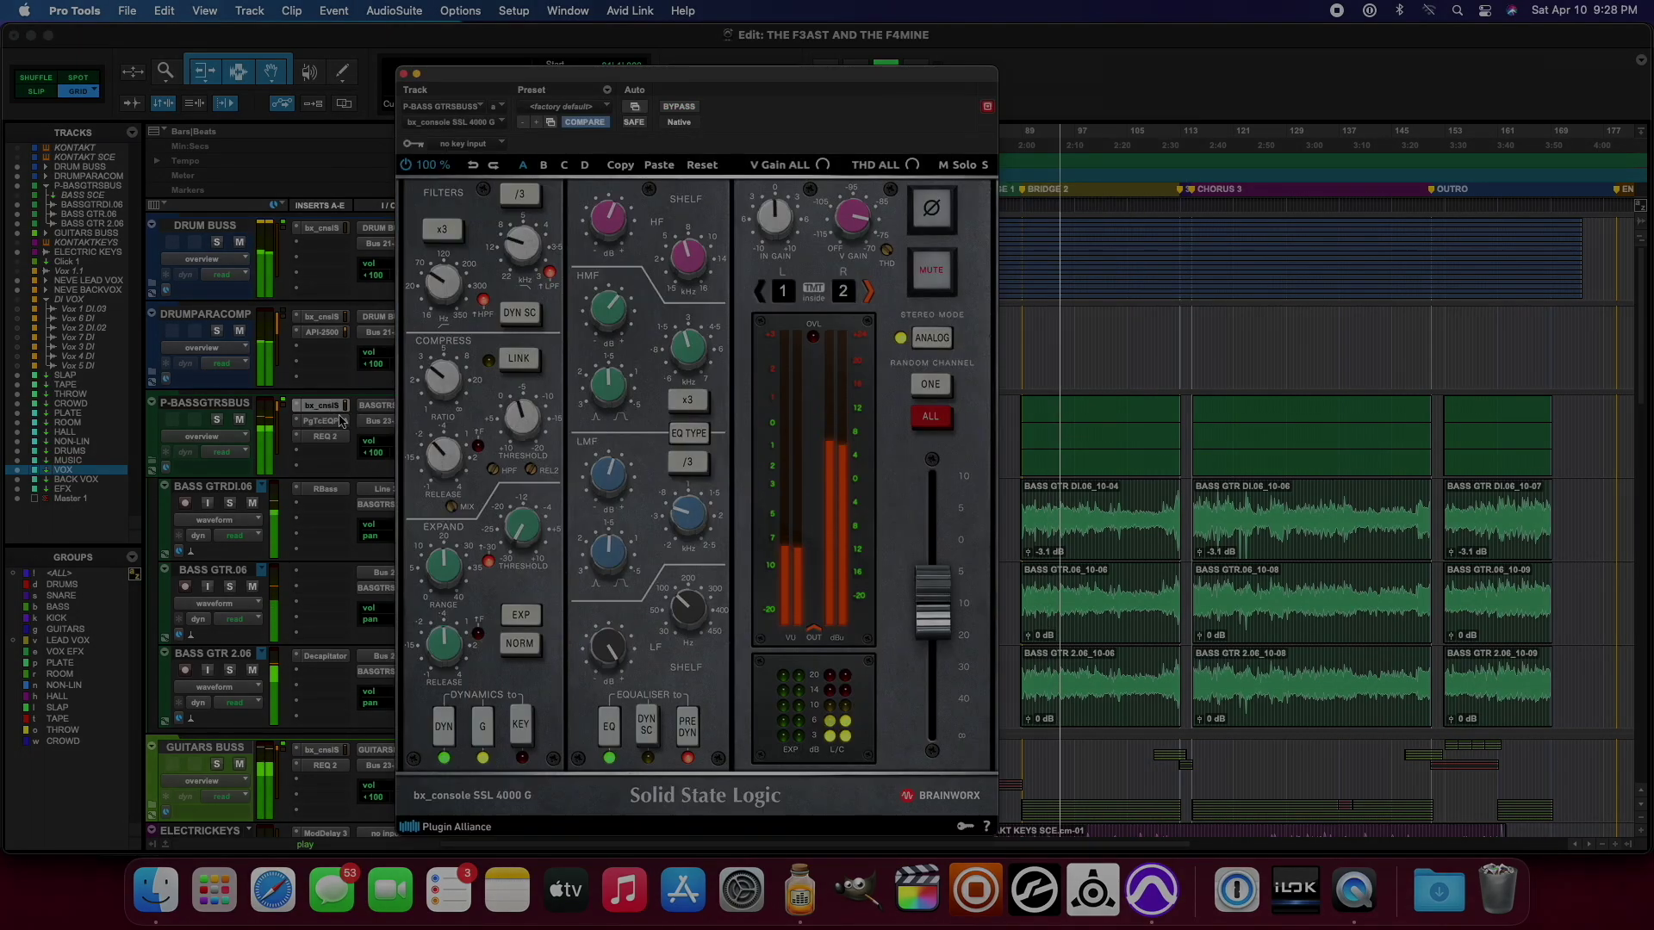
{"action": "left_click", "coordinate": [326, 421]}
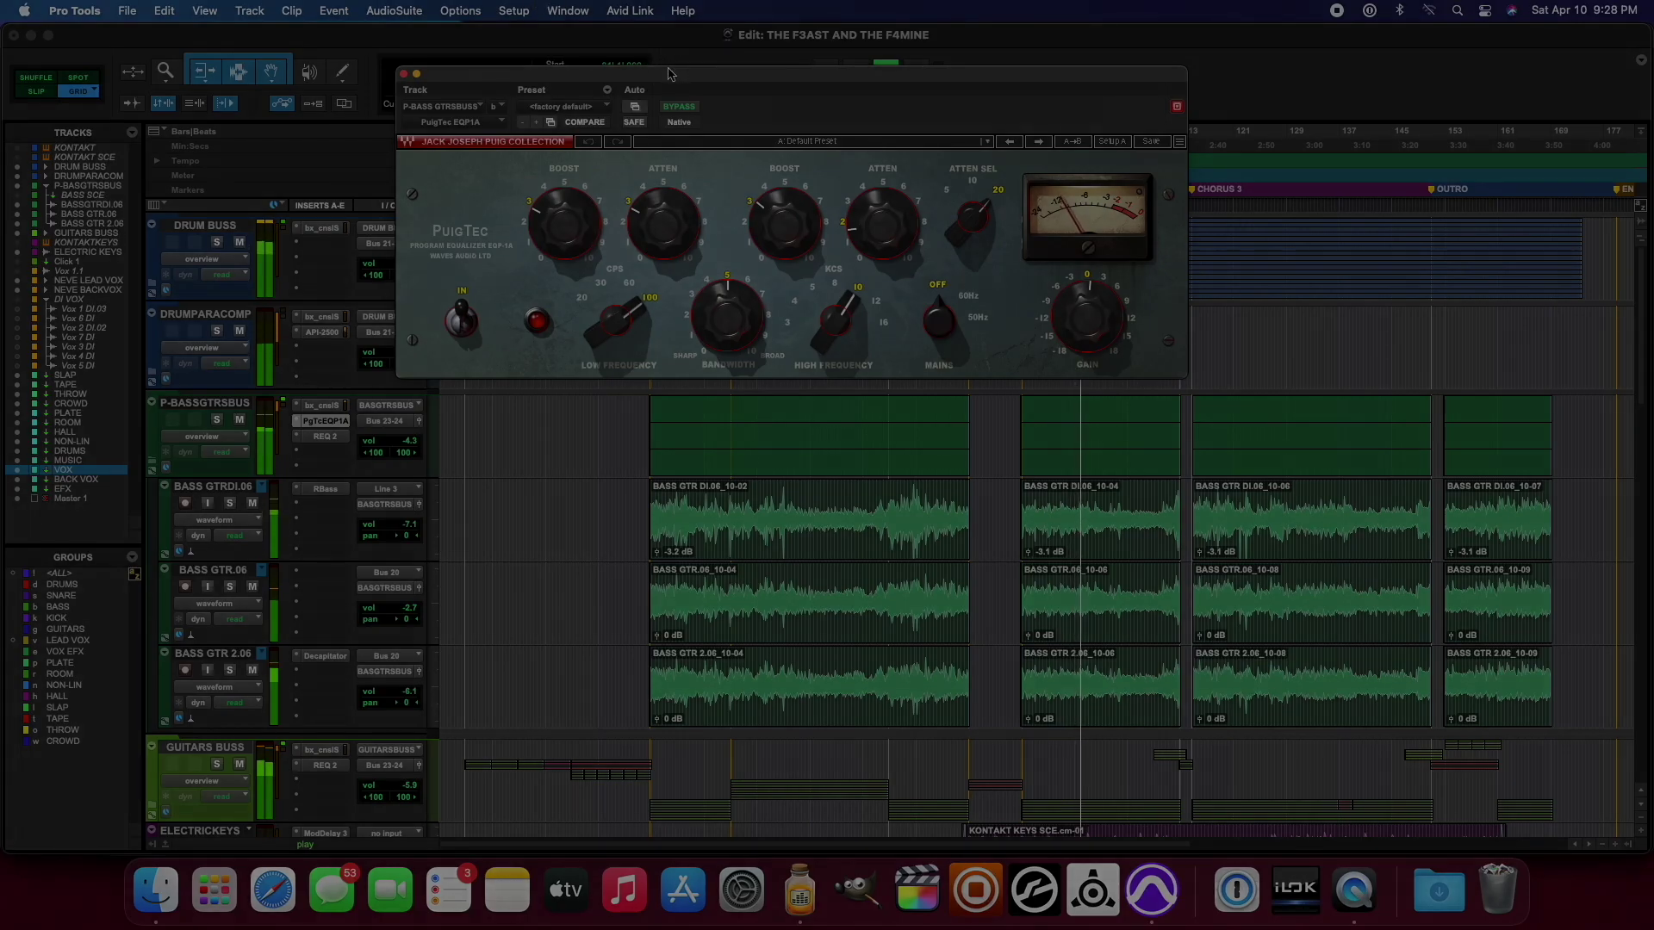
{"action": "left_click_drag", "start_coordinate": [674, 74], "coordinate": [732, 258]}
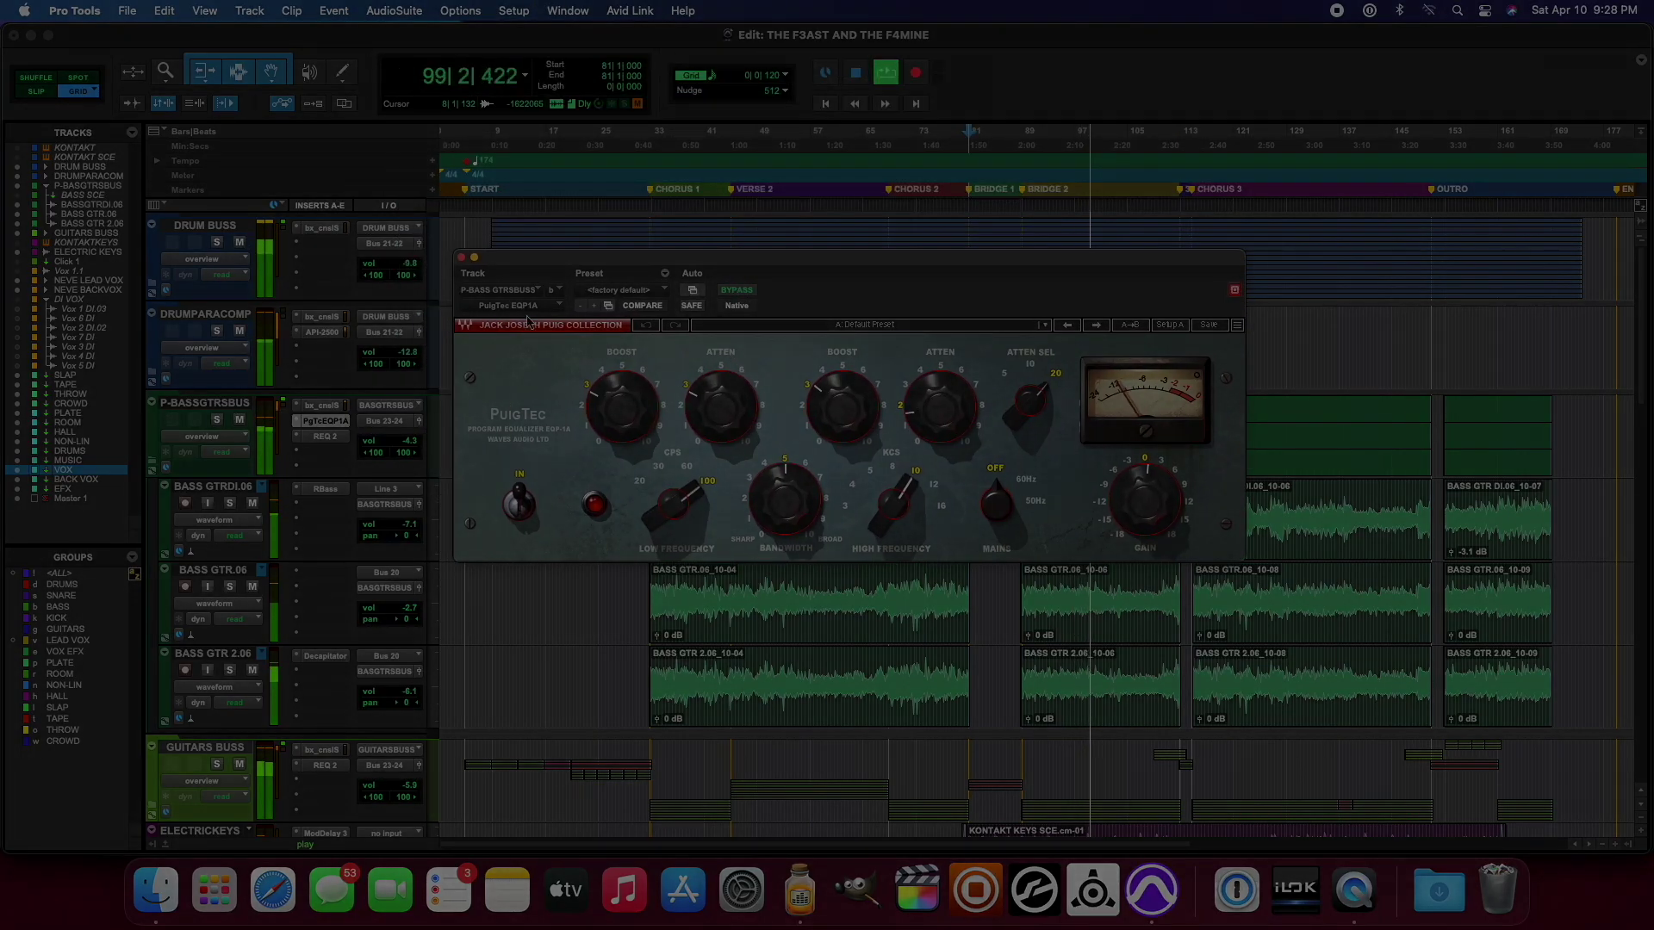
{"action": "left_click", "coordinate": [460, 257]}
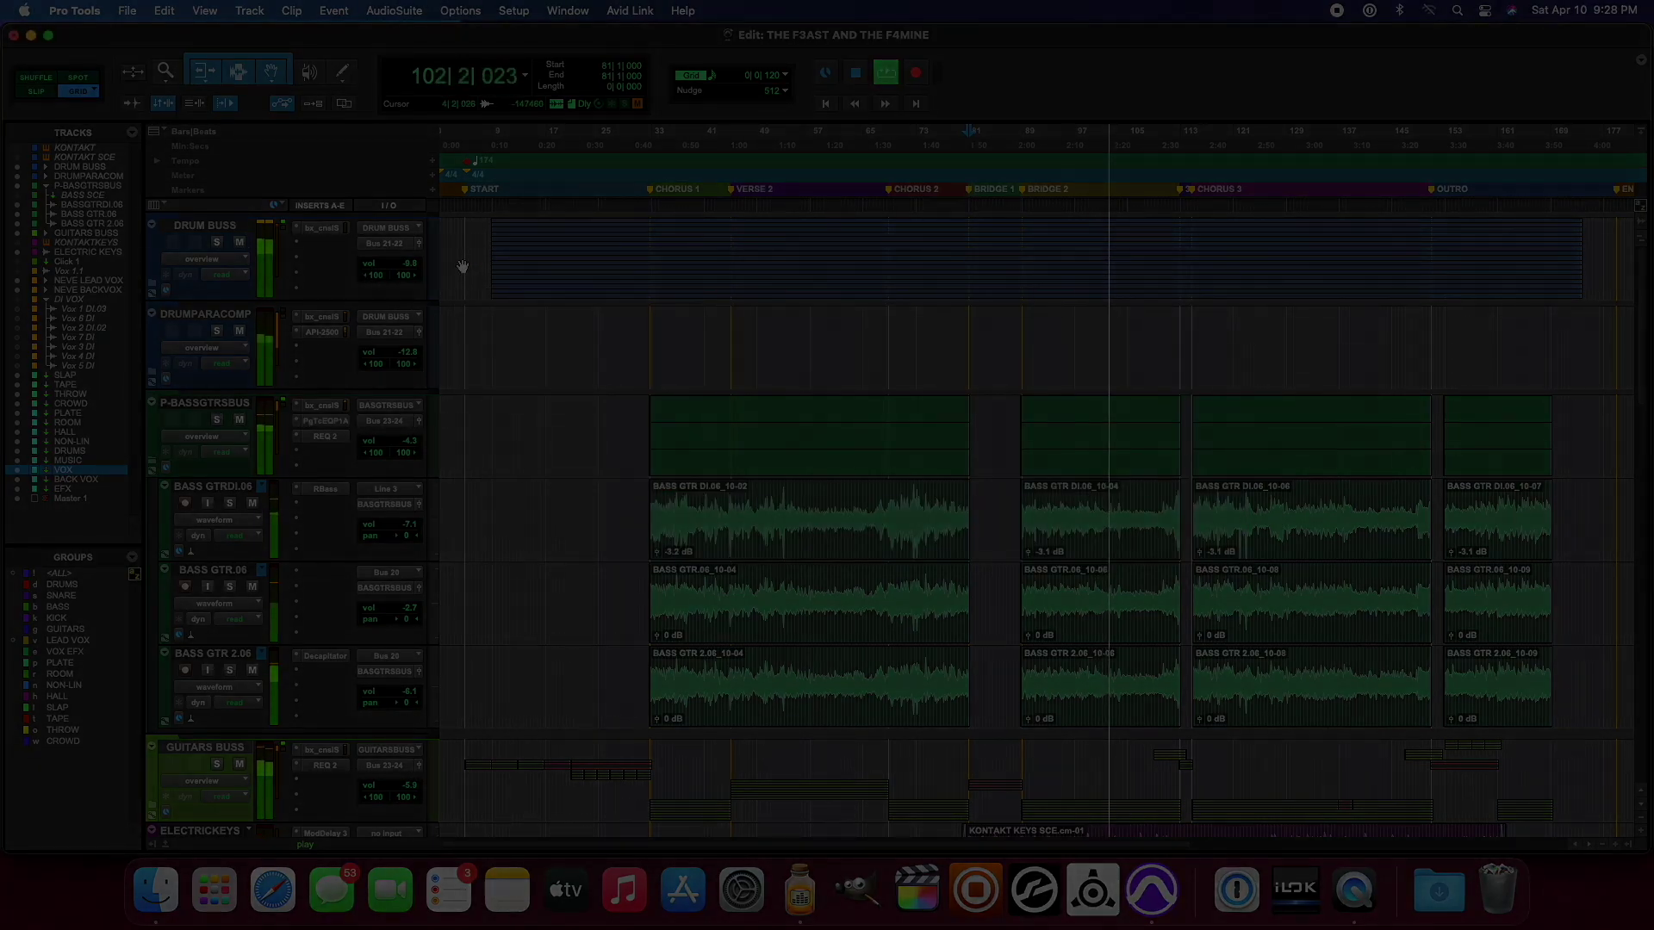